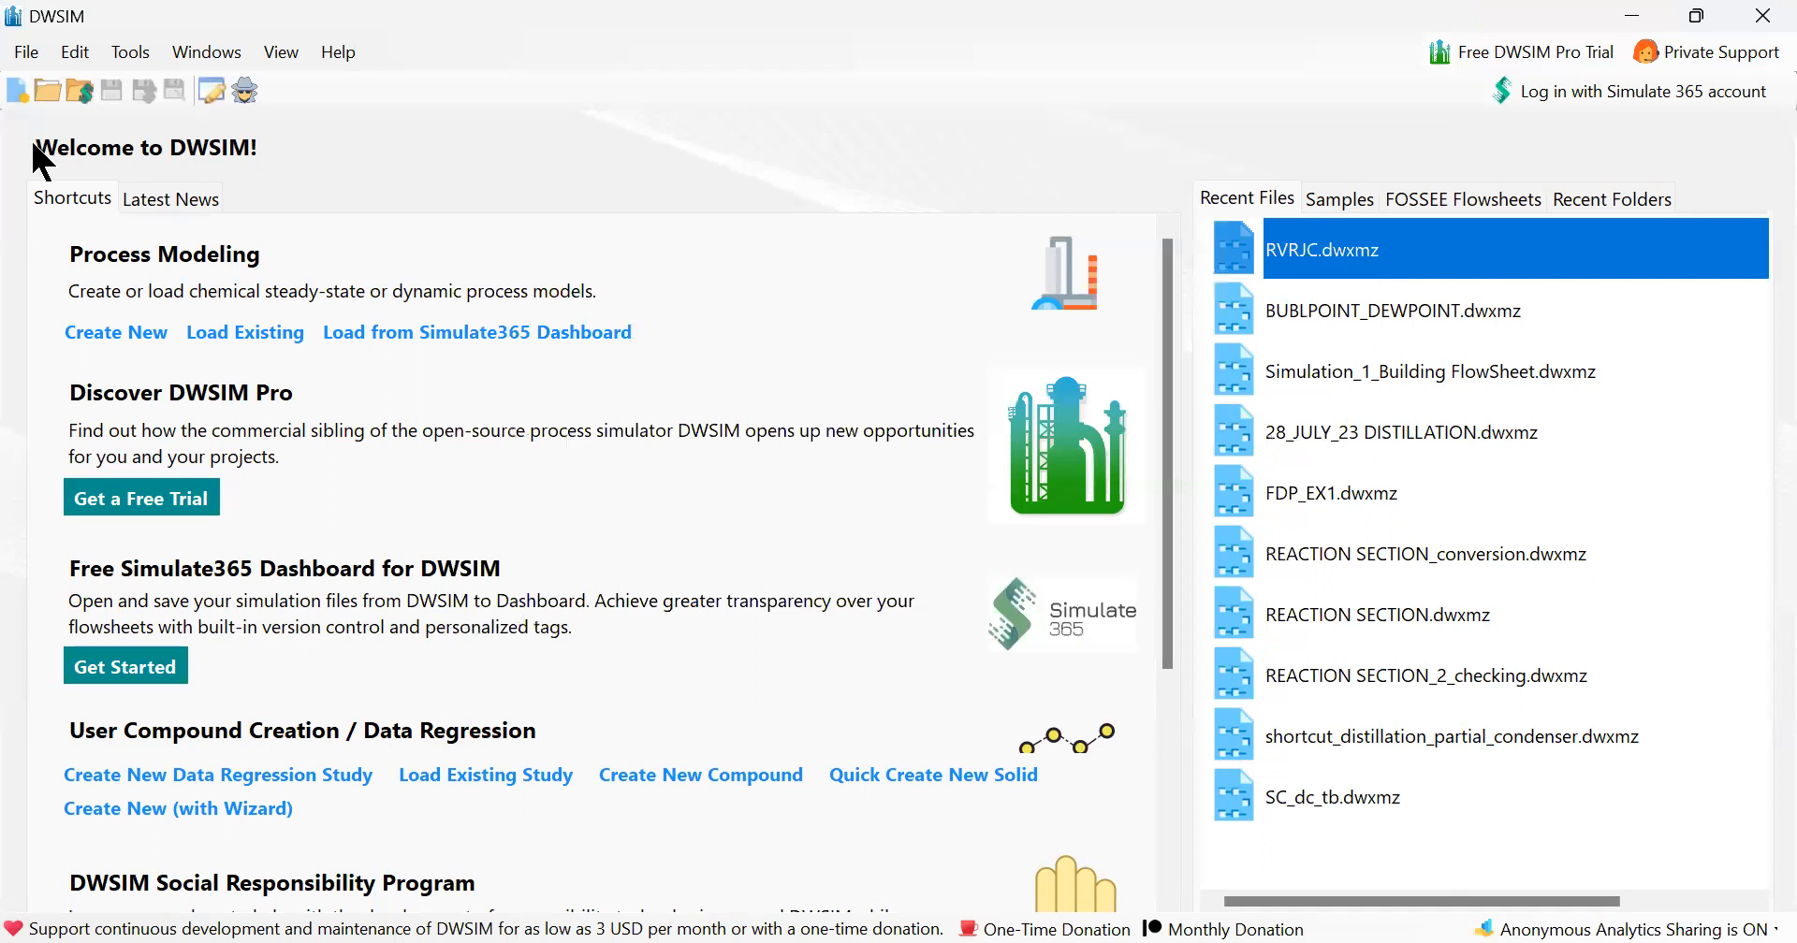
# Create a new process simulation and add Acetone to its compounds.
pyautogui.click(16, 93)
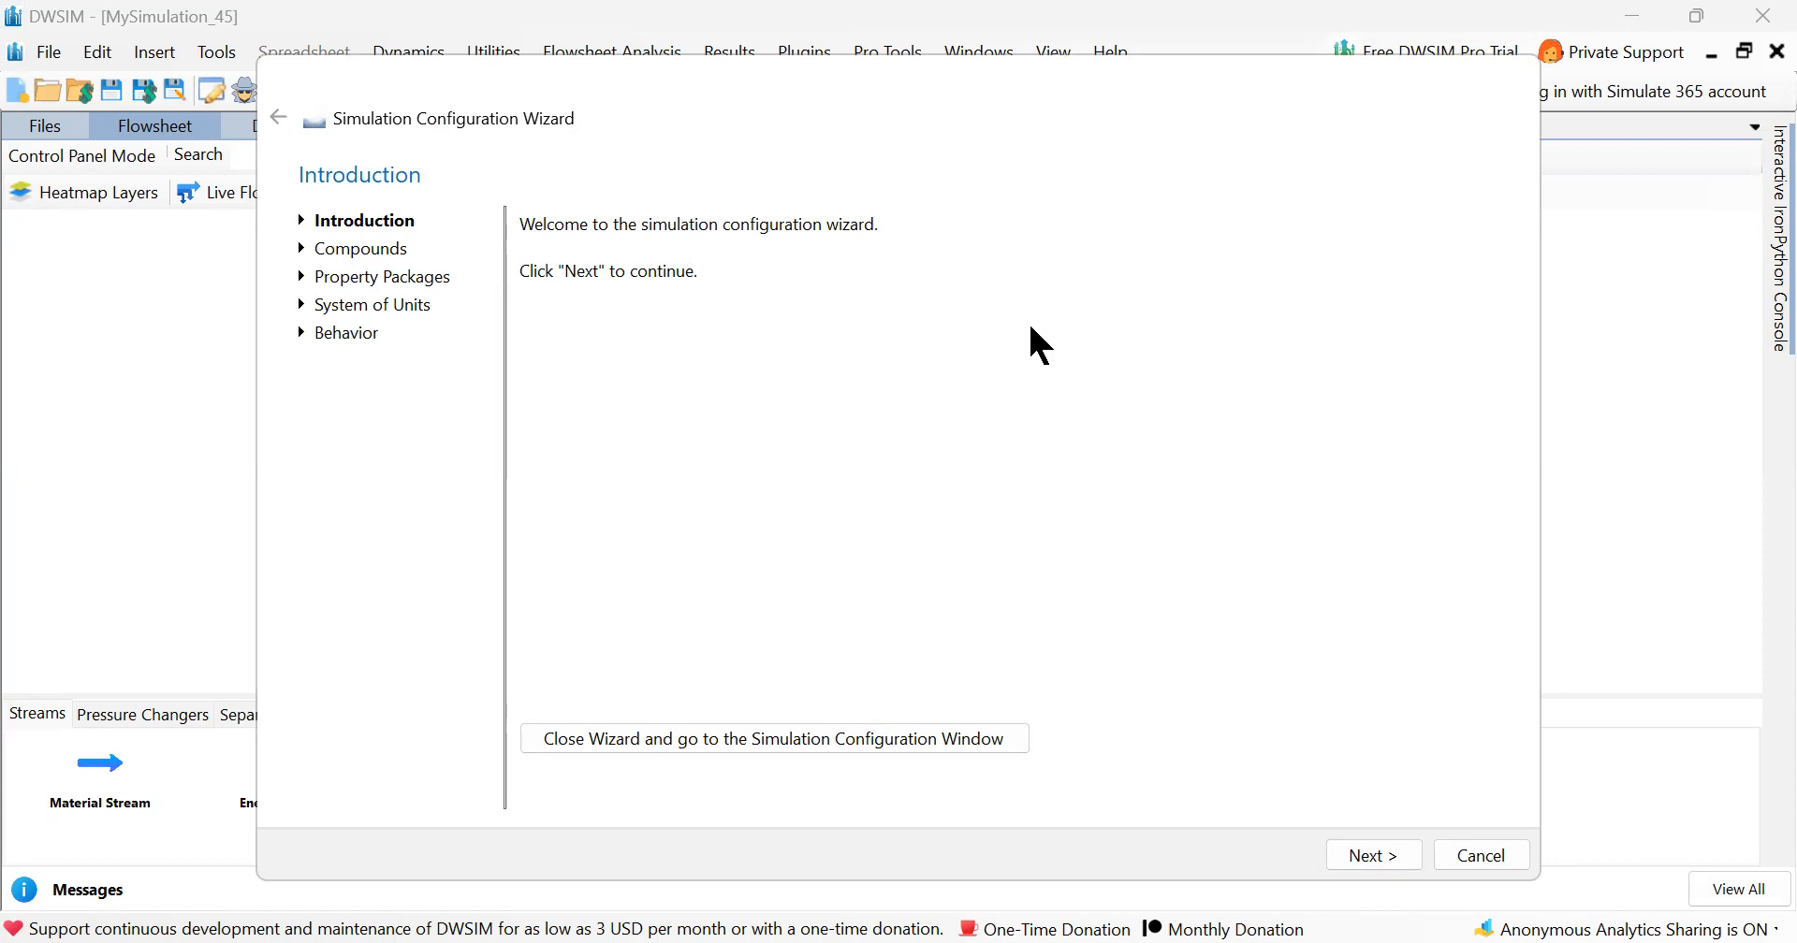
pyautogui.click(1374, 856)
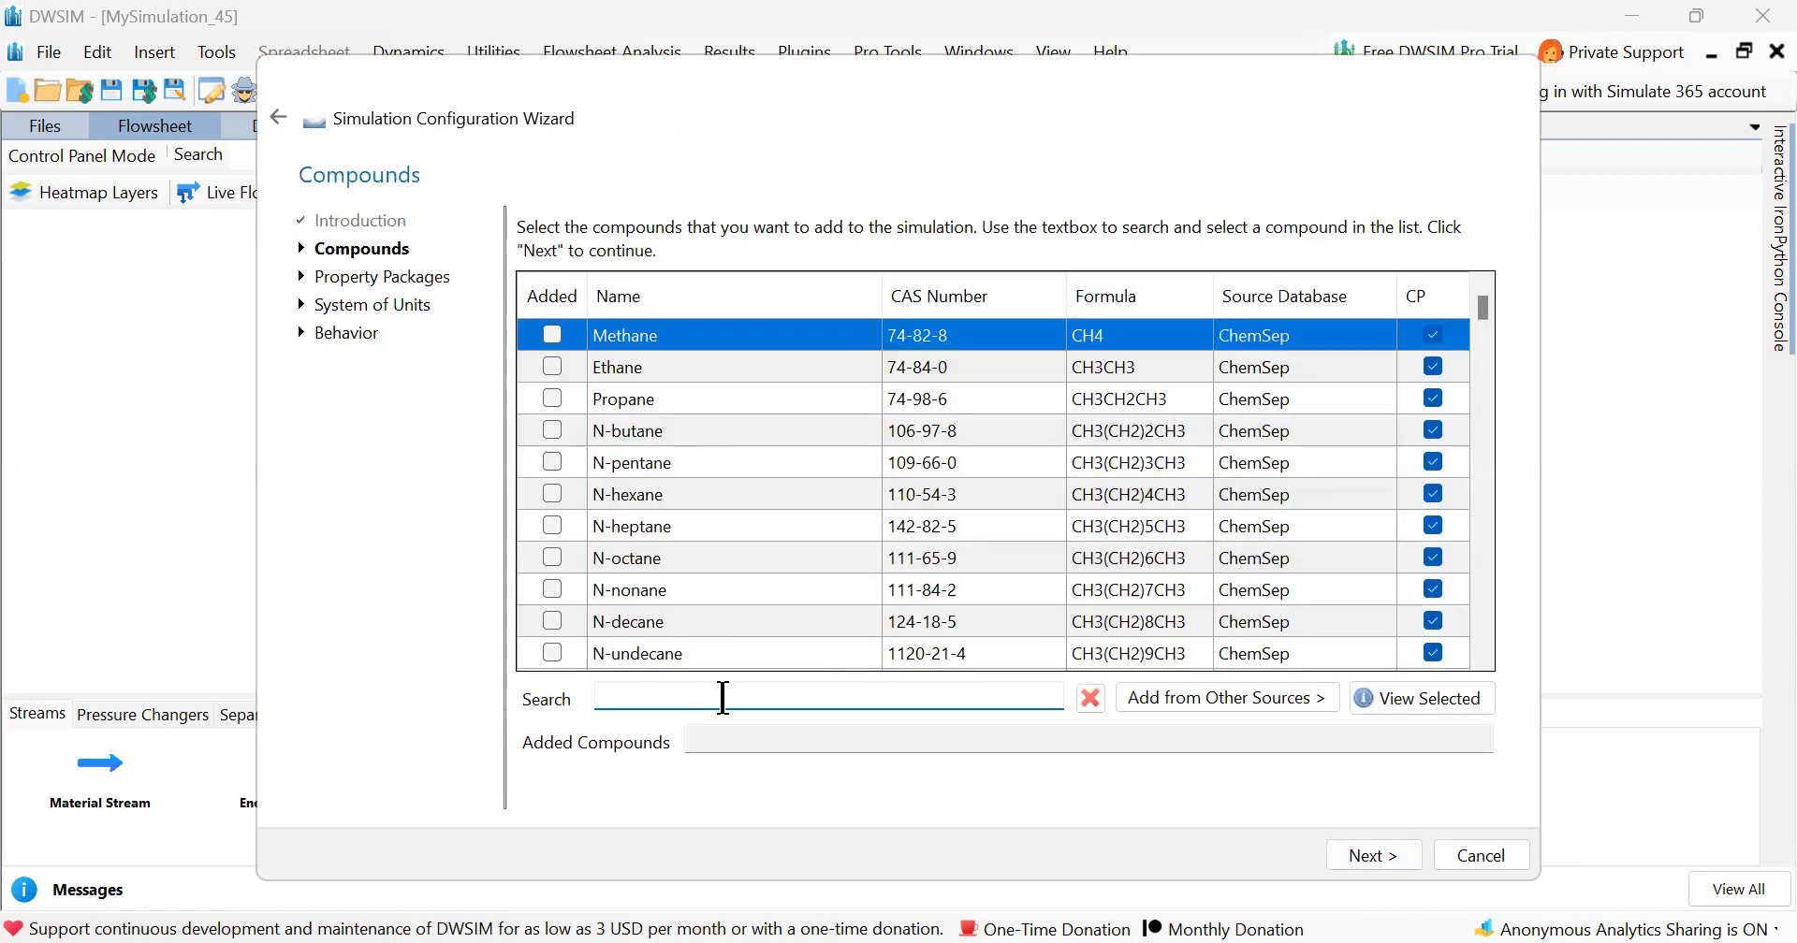
pyautogui.write('ACETONE')
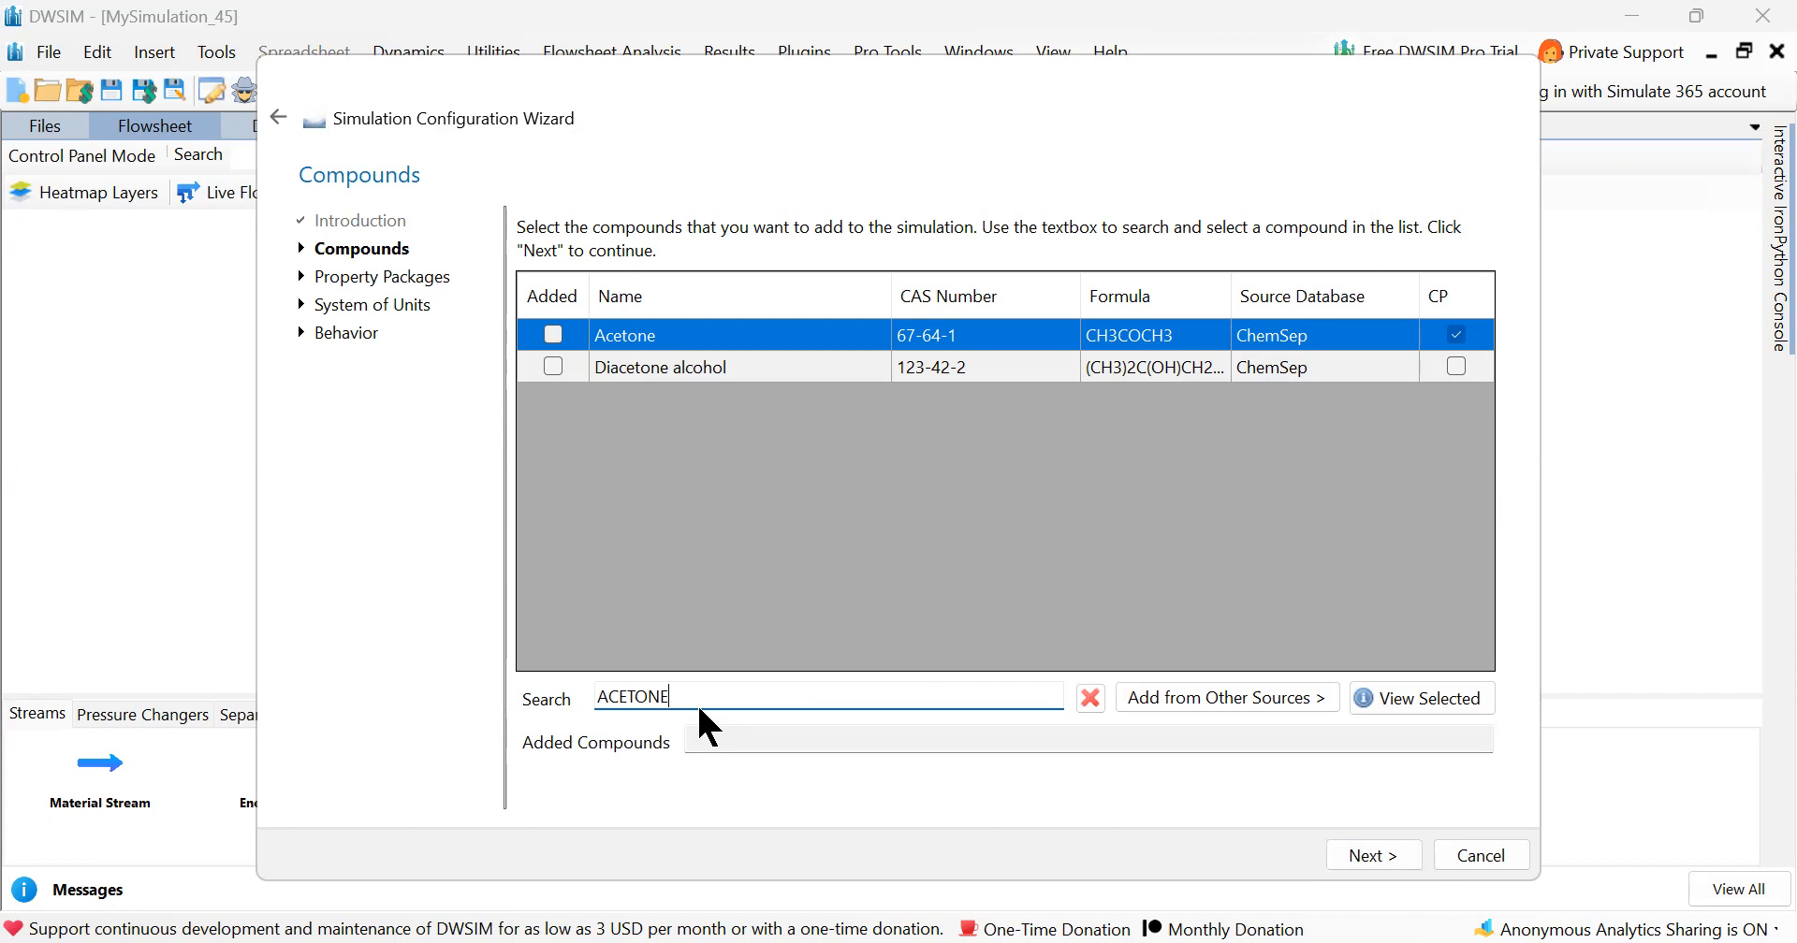
pyautogui.press('Return')
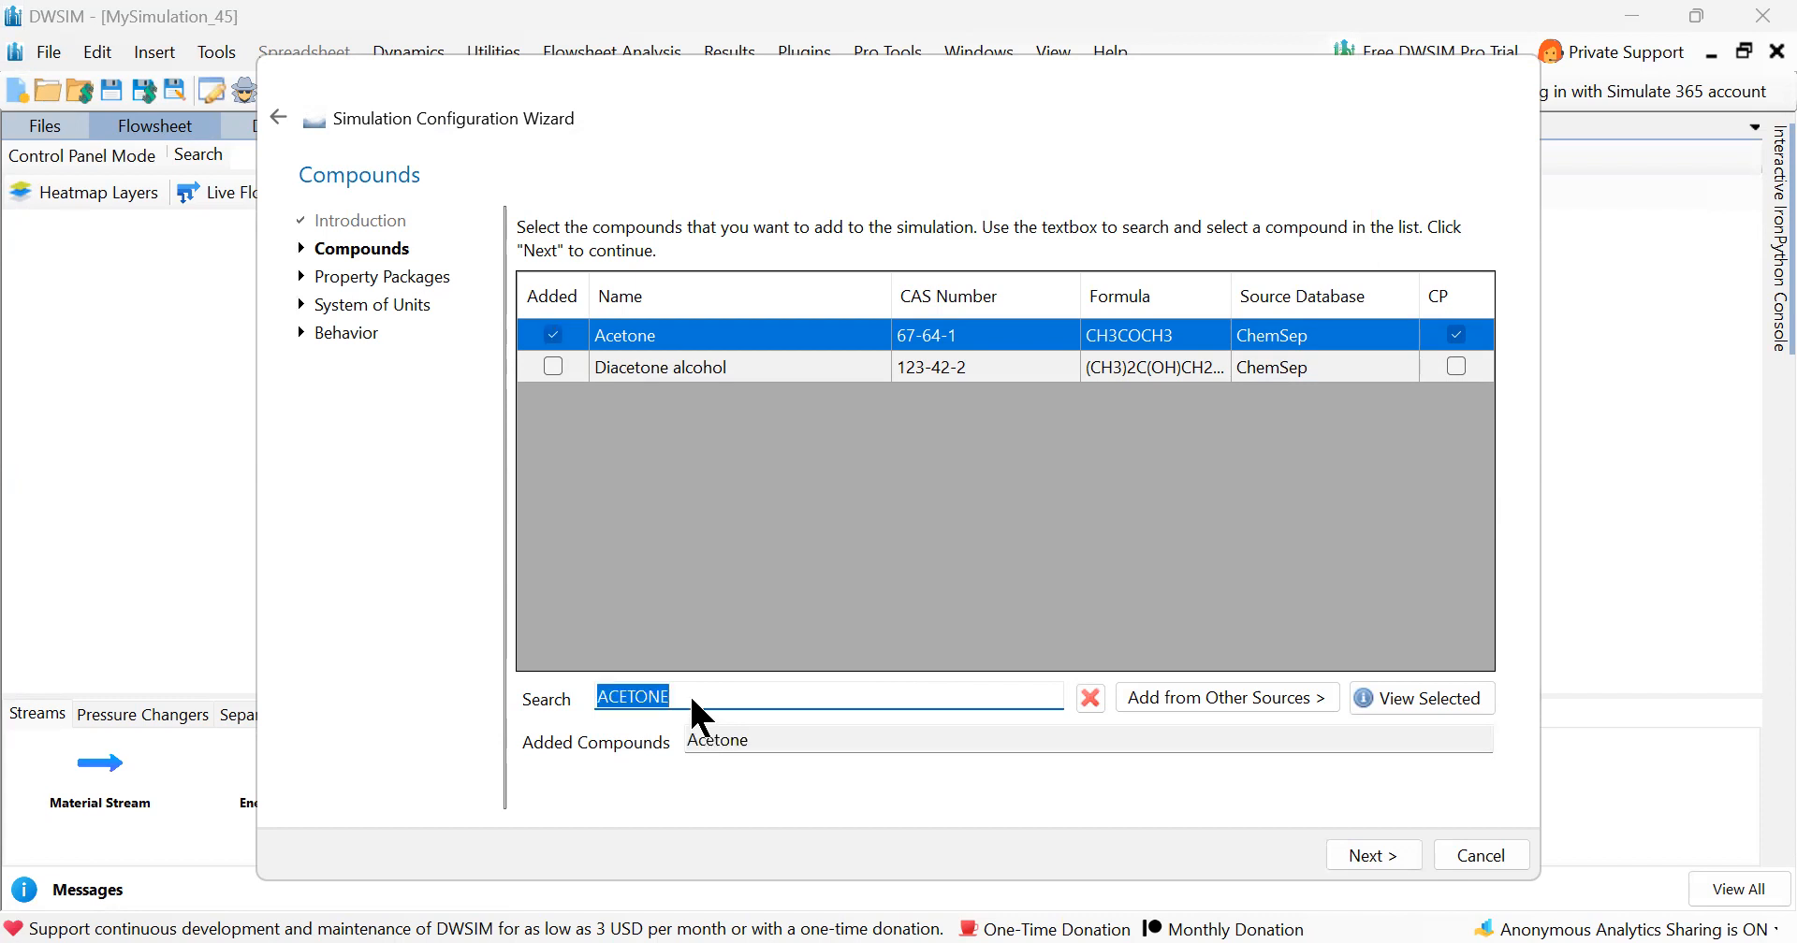
# Add Acetonitrile and Nitromethane to the simulation's compounds and proceed to the property packages.
pyautogui.write('Ar')
pyautogui.write('CETONI')
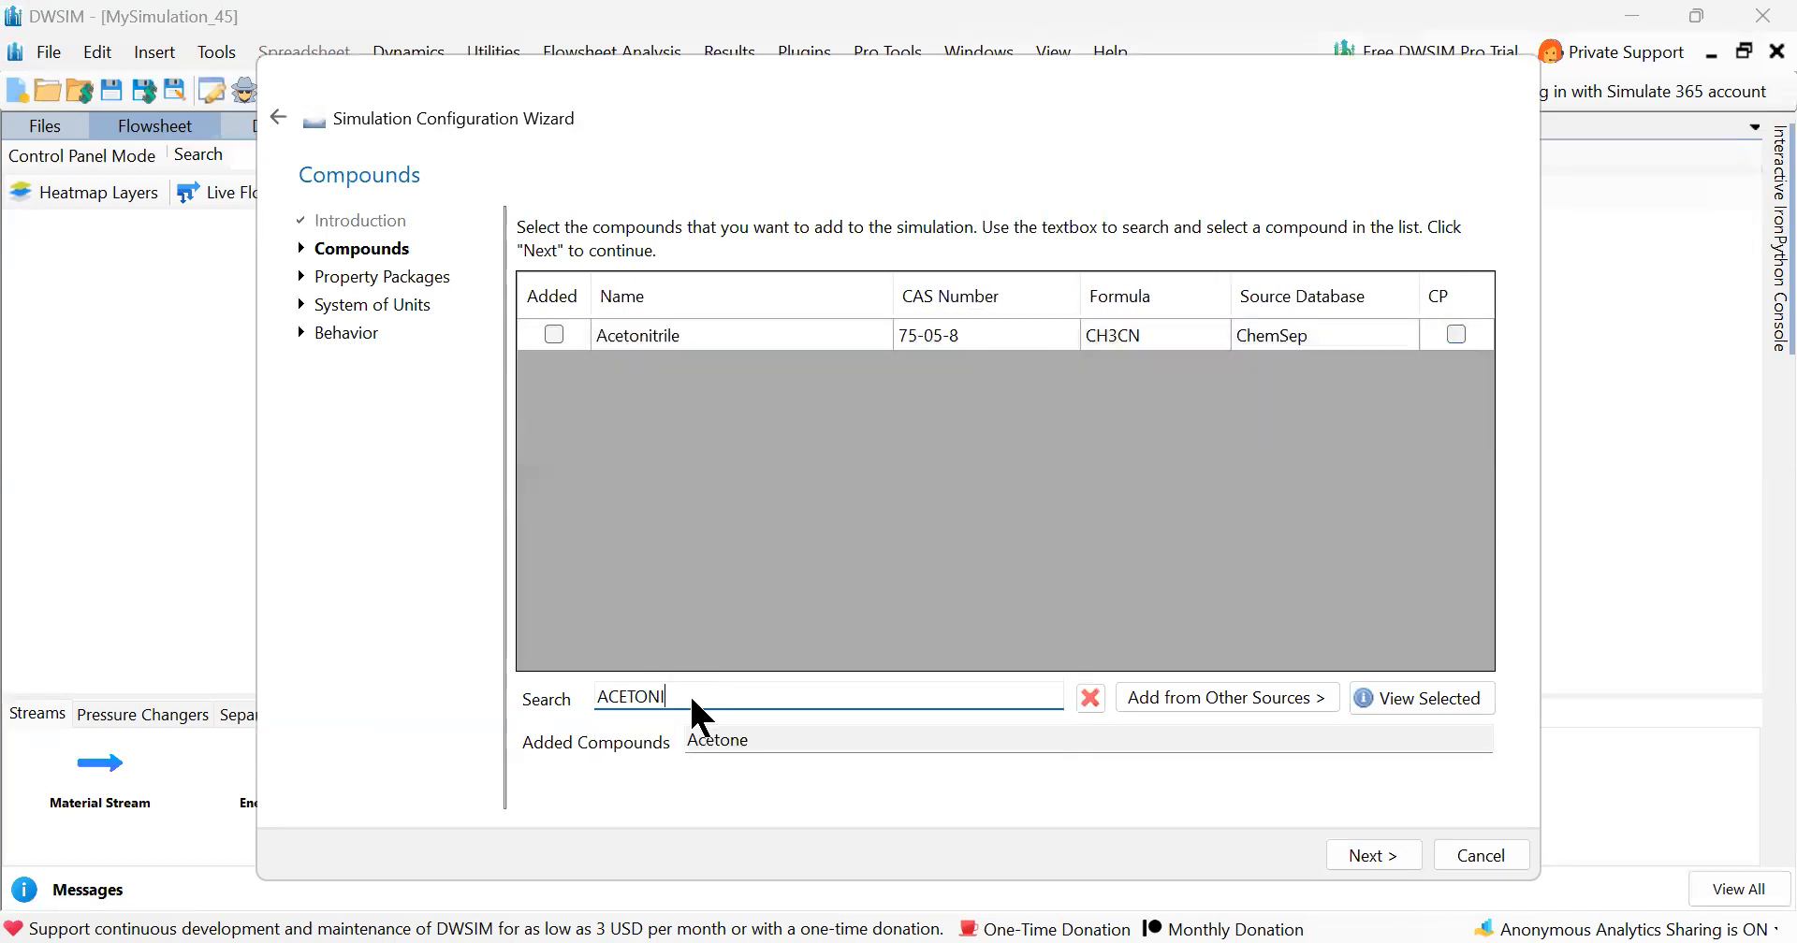
pyautogui.write('TRILE')
pyautogui.press('Return')
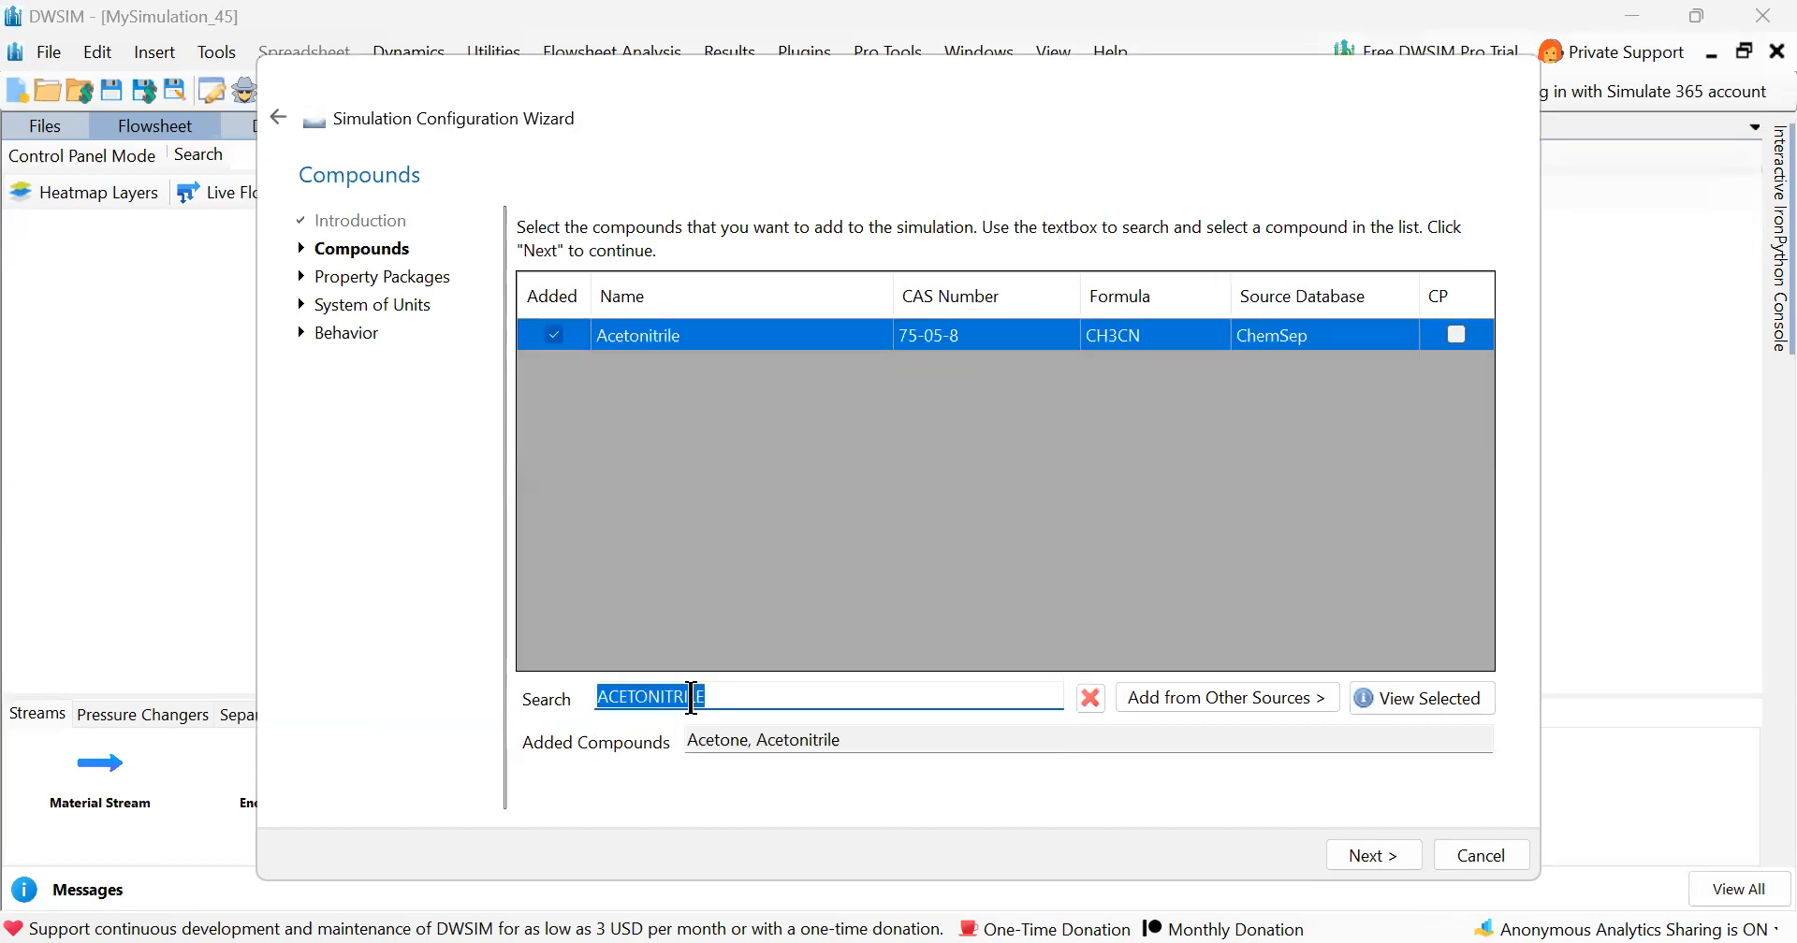
pyautogui.write('NITROMETHANE')
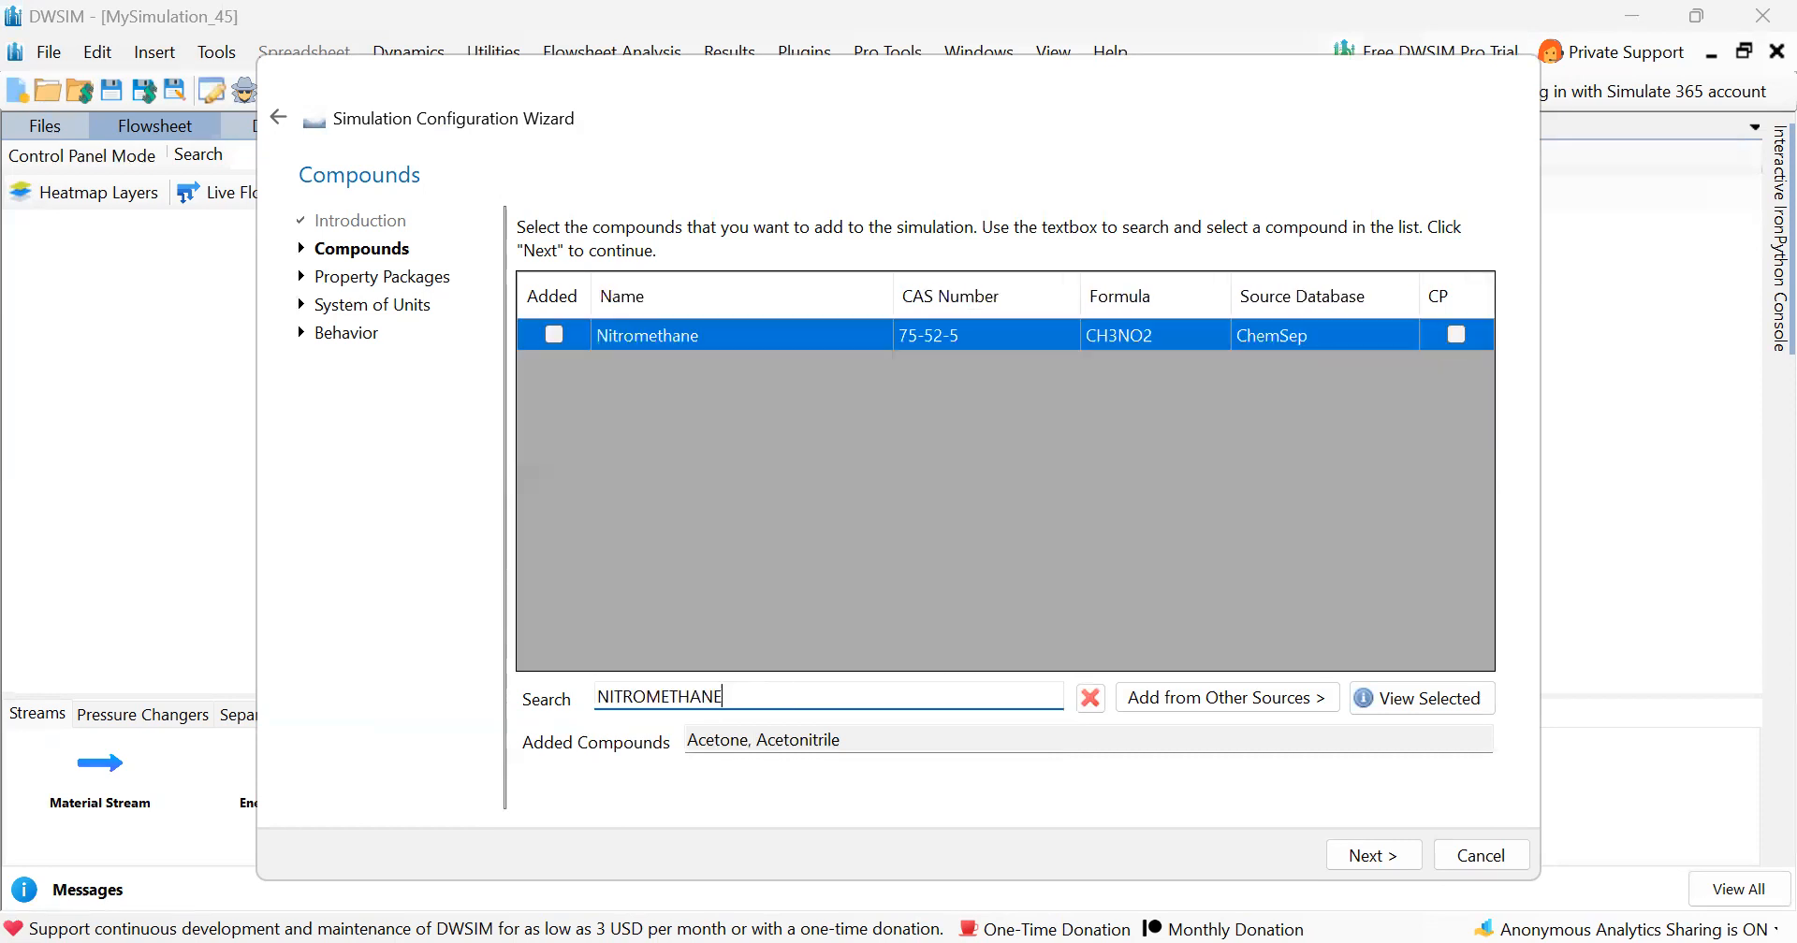
pyautogui.press('Return')
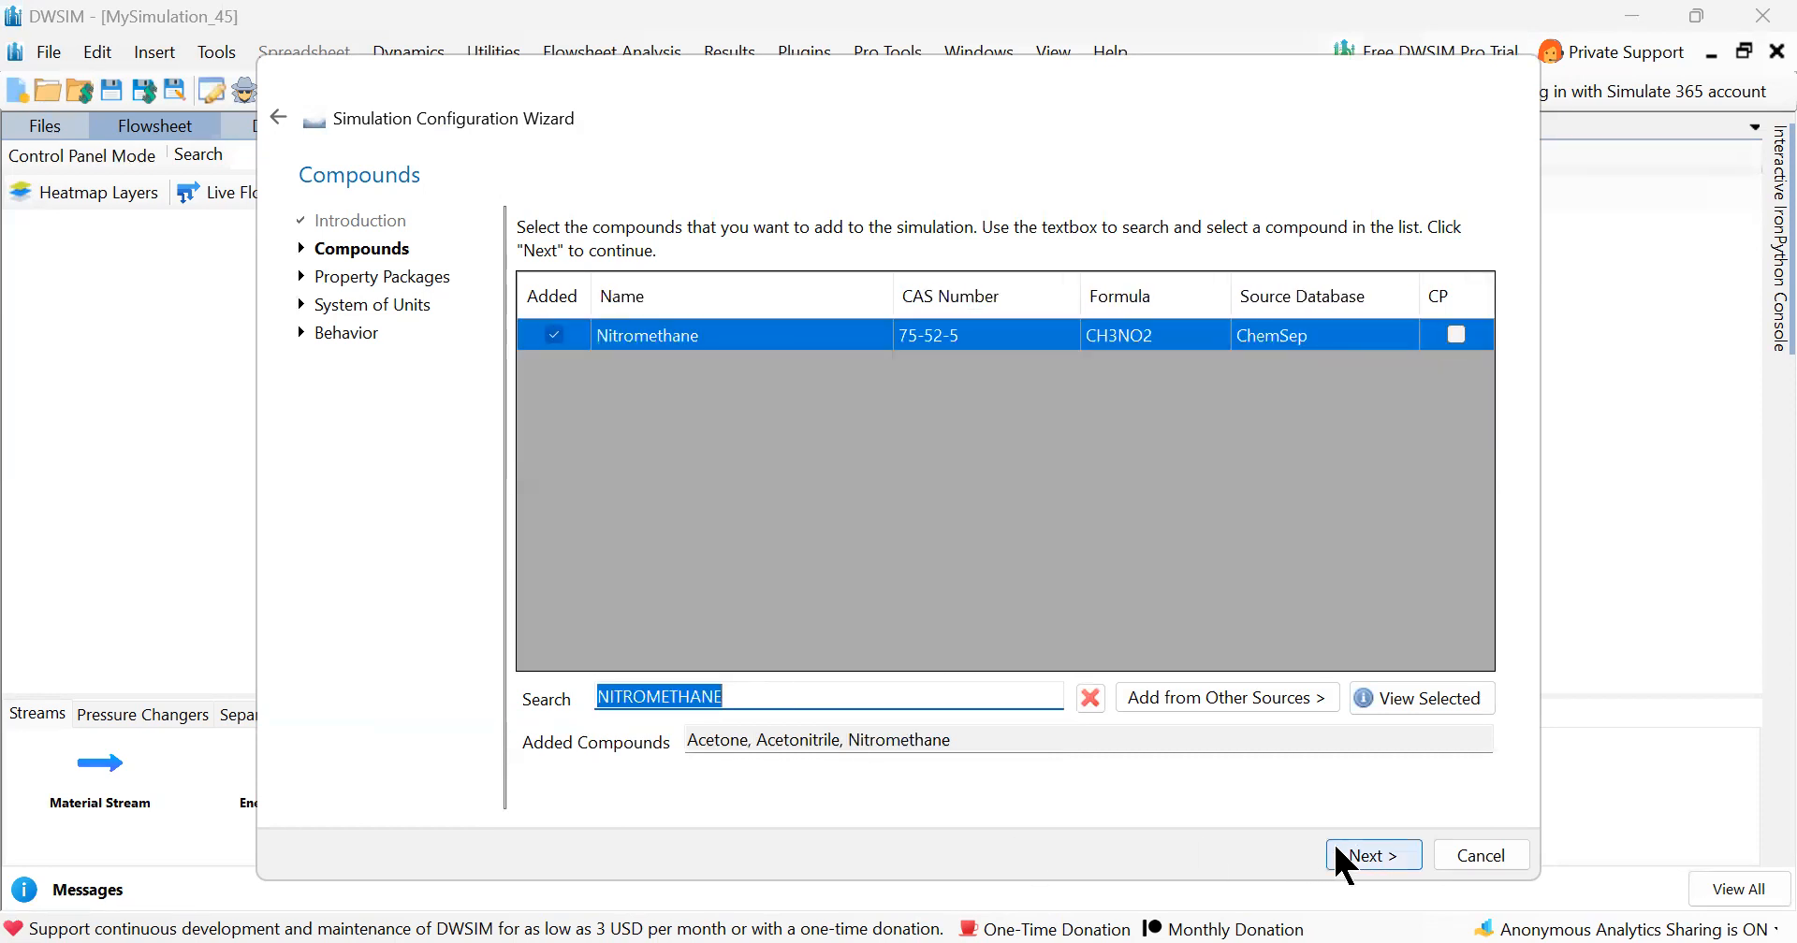
pyautogui.click(1370, 854)
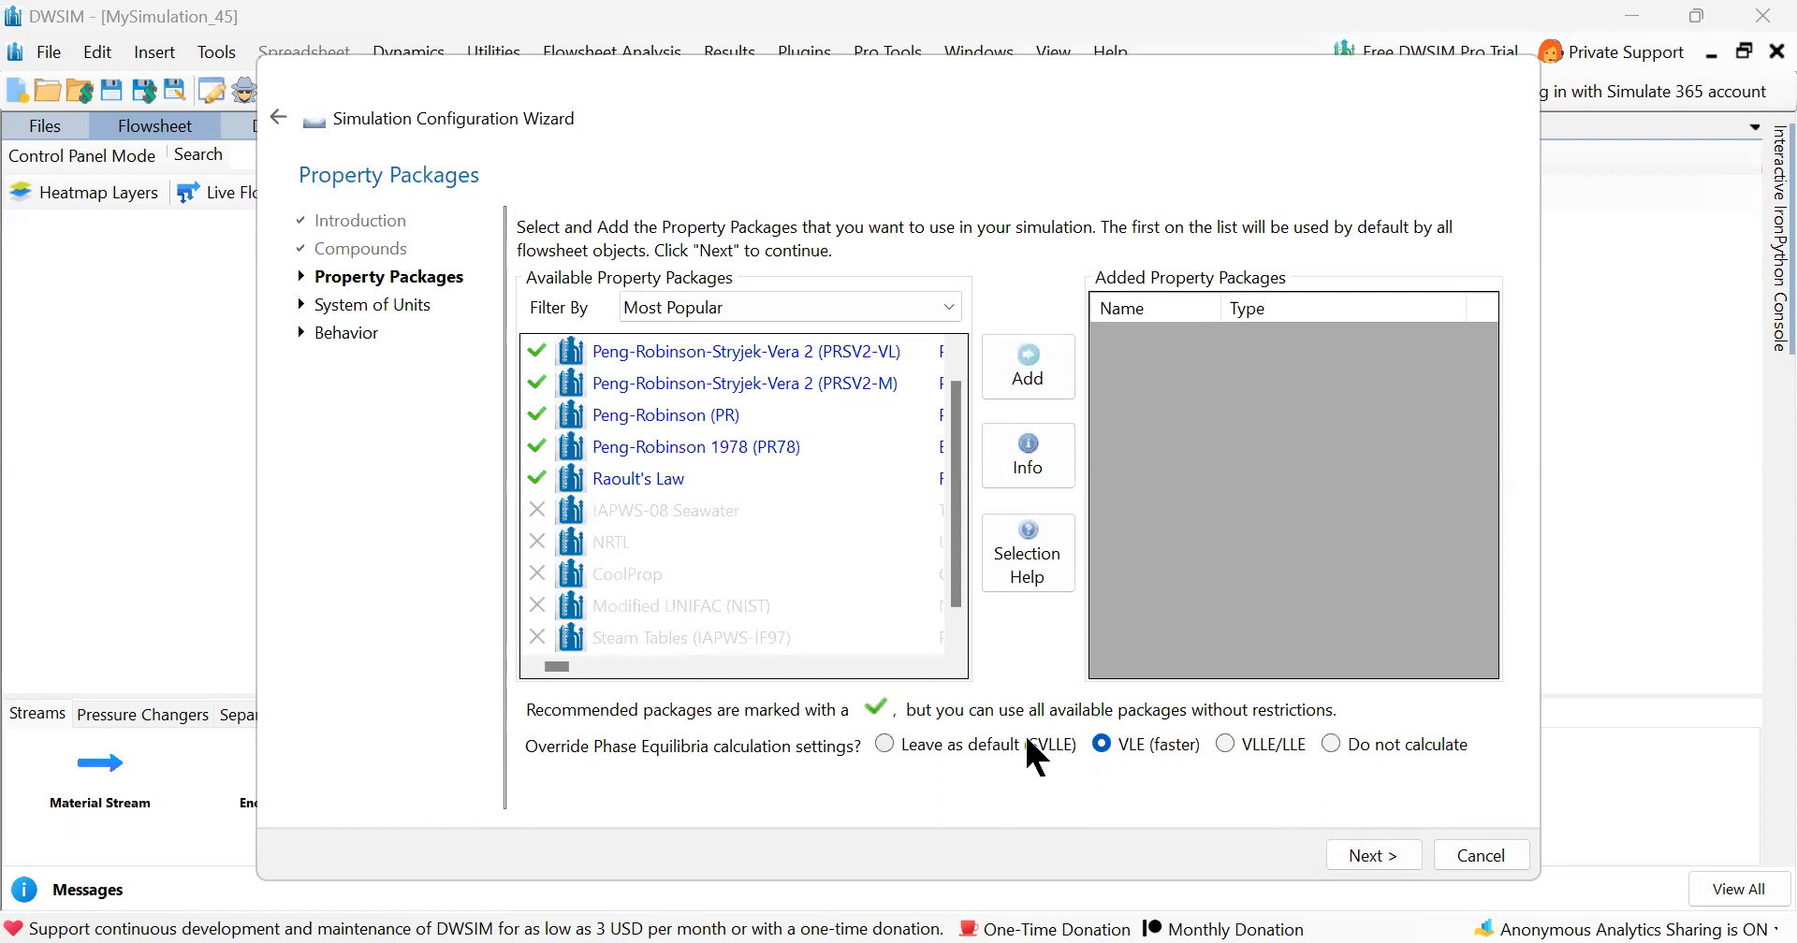
# Add the Raoult's Law property package with VLE (faster) phase equilibria and proceed to the system of units.
pyautogui.click(608, 478)
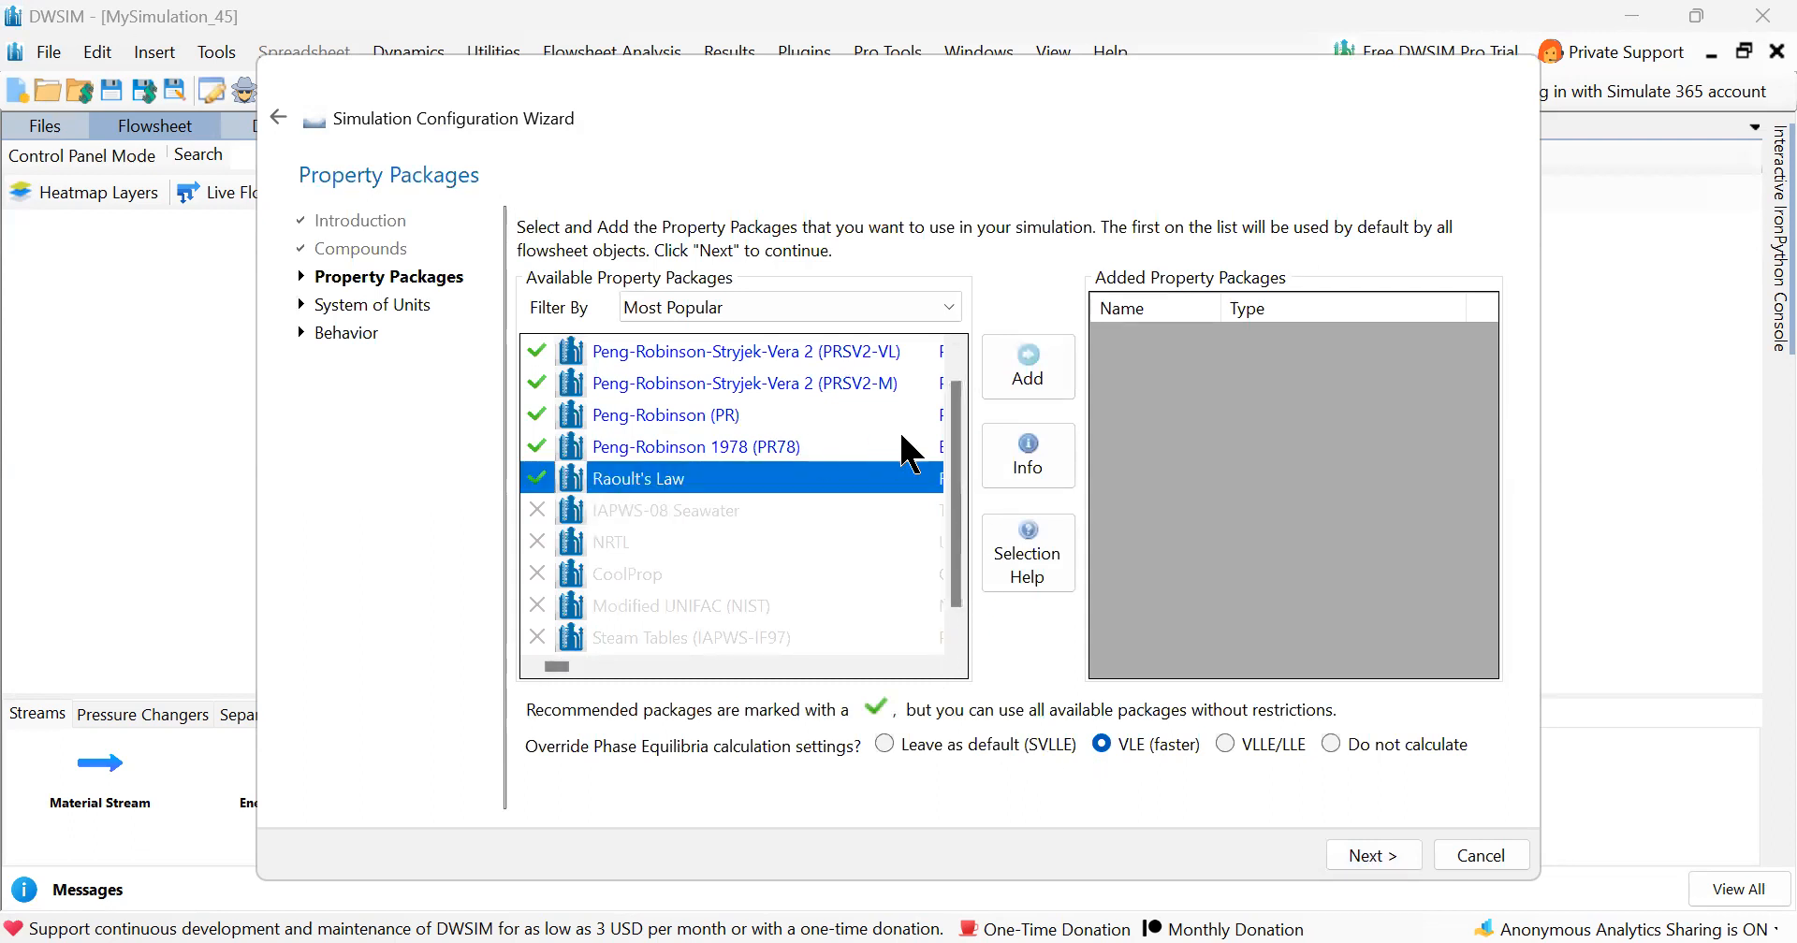
pyautogui.click(1033, 377)
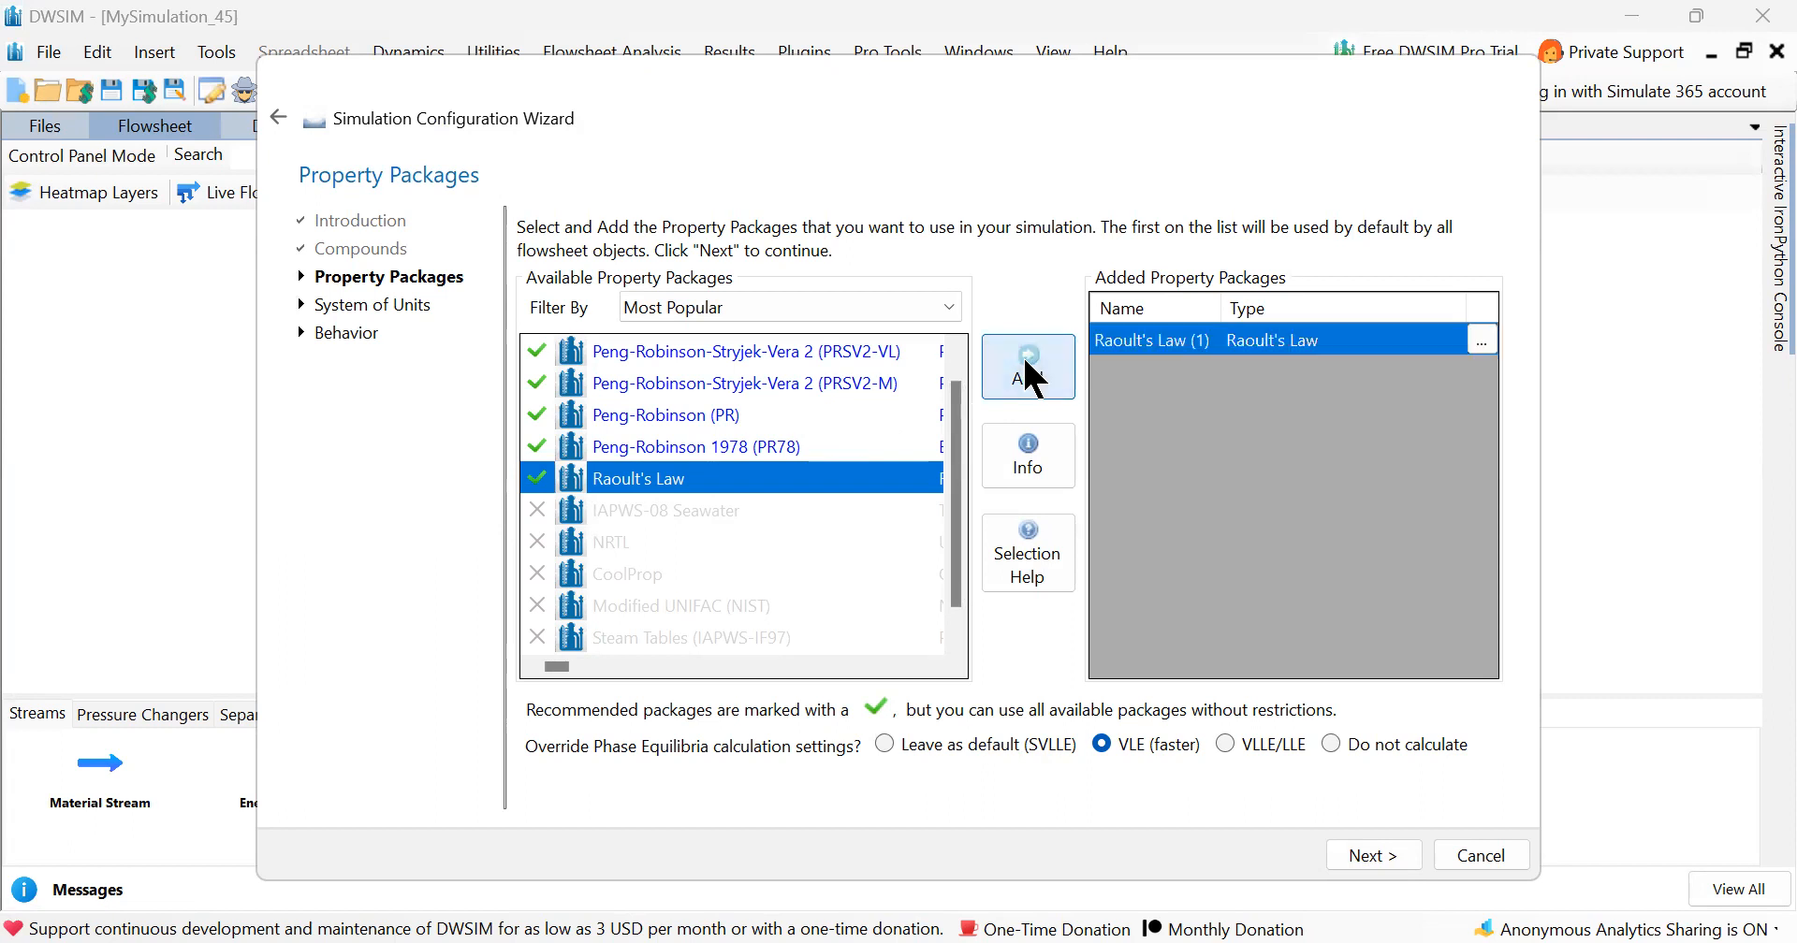
pyautogui.click(1226, 745)
pyautogui.click(1103, 745)
pyautogui.click(1374, 856)
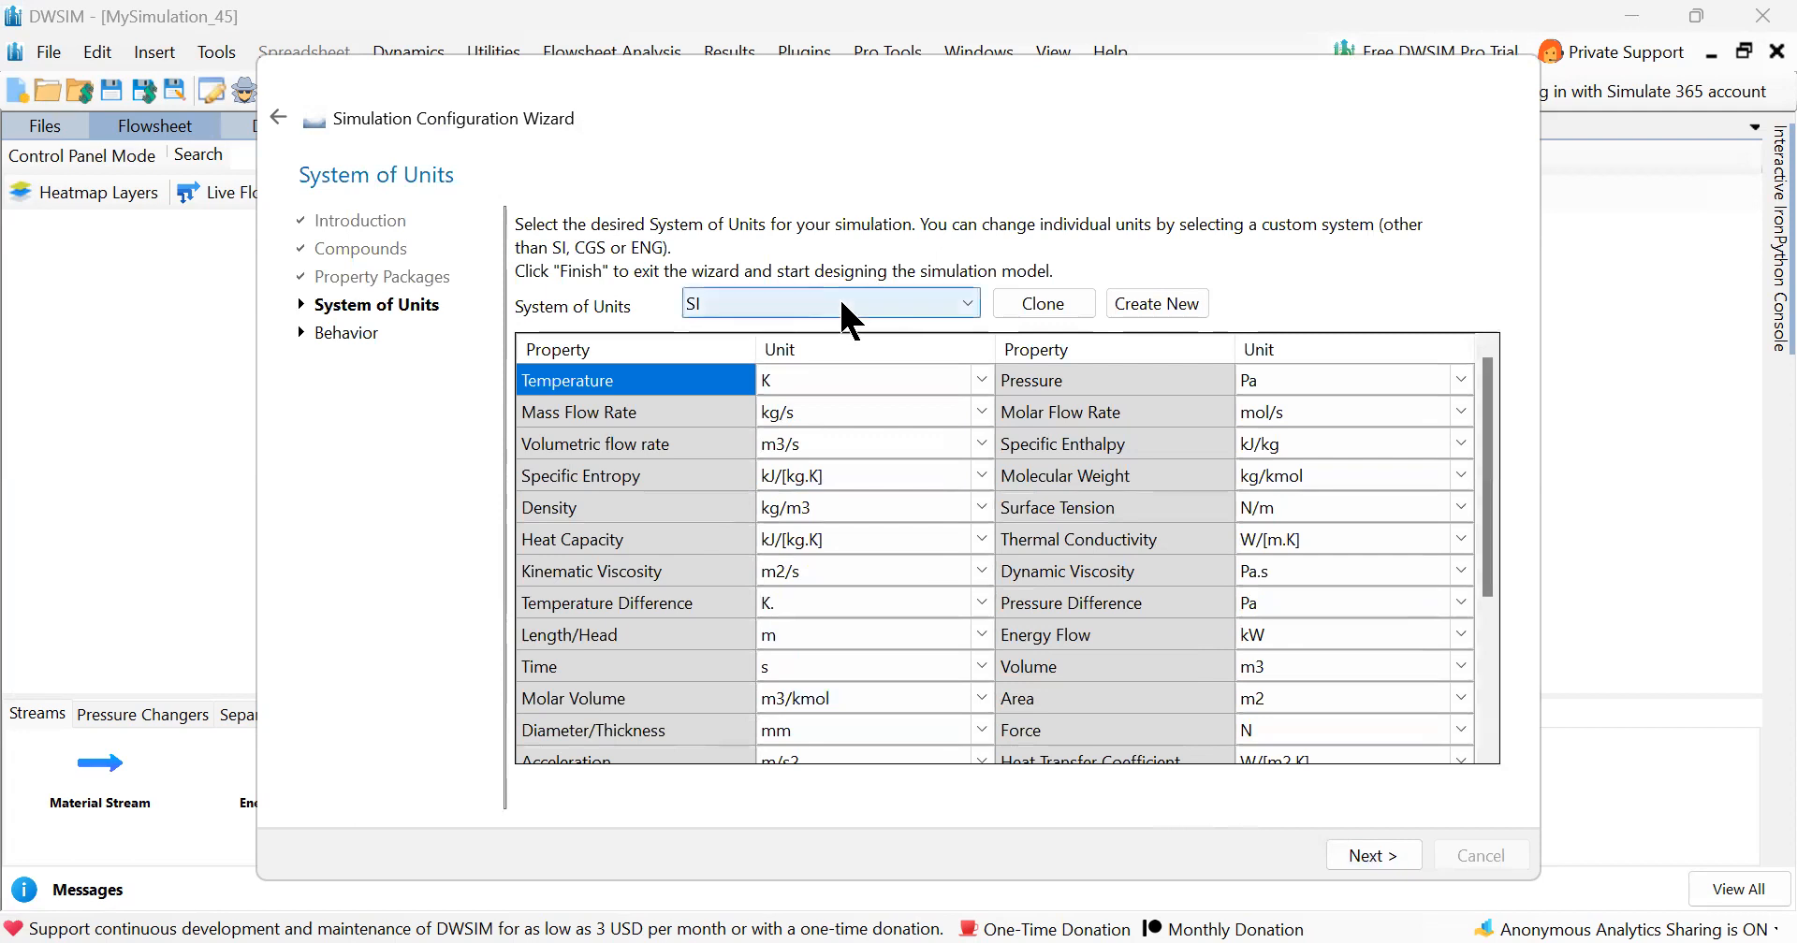
# Select the C5 system of units, set its pressure unit to kPa, and finish the configuration wizard.
pyautogui.click(842, 302)
pyautogui.click(731, 519)
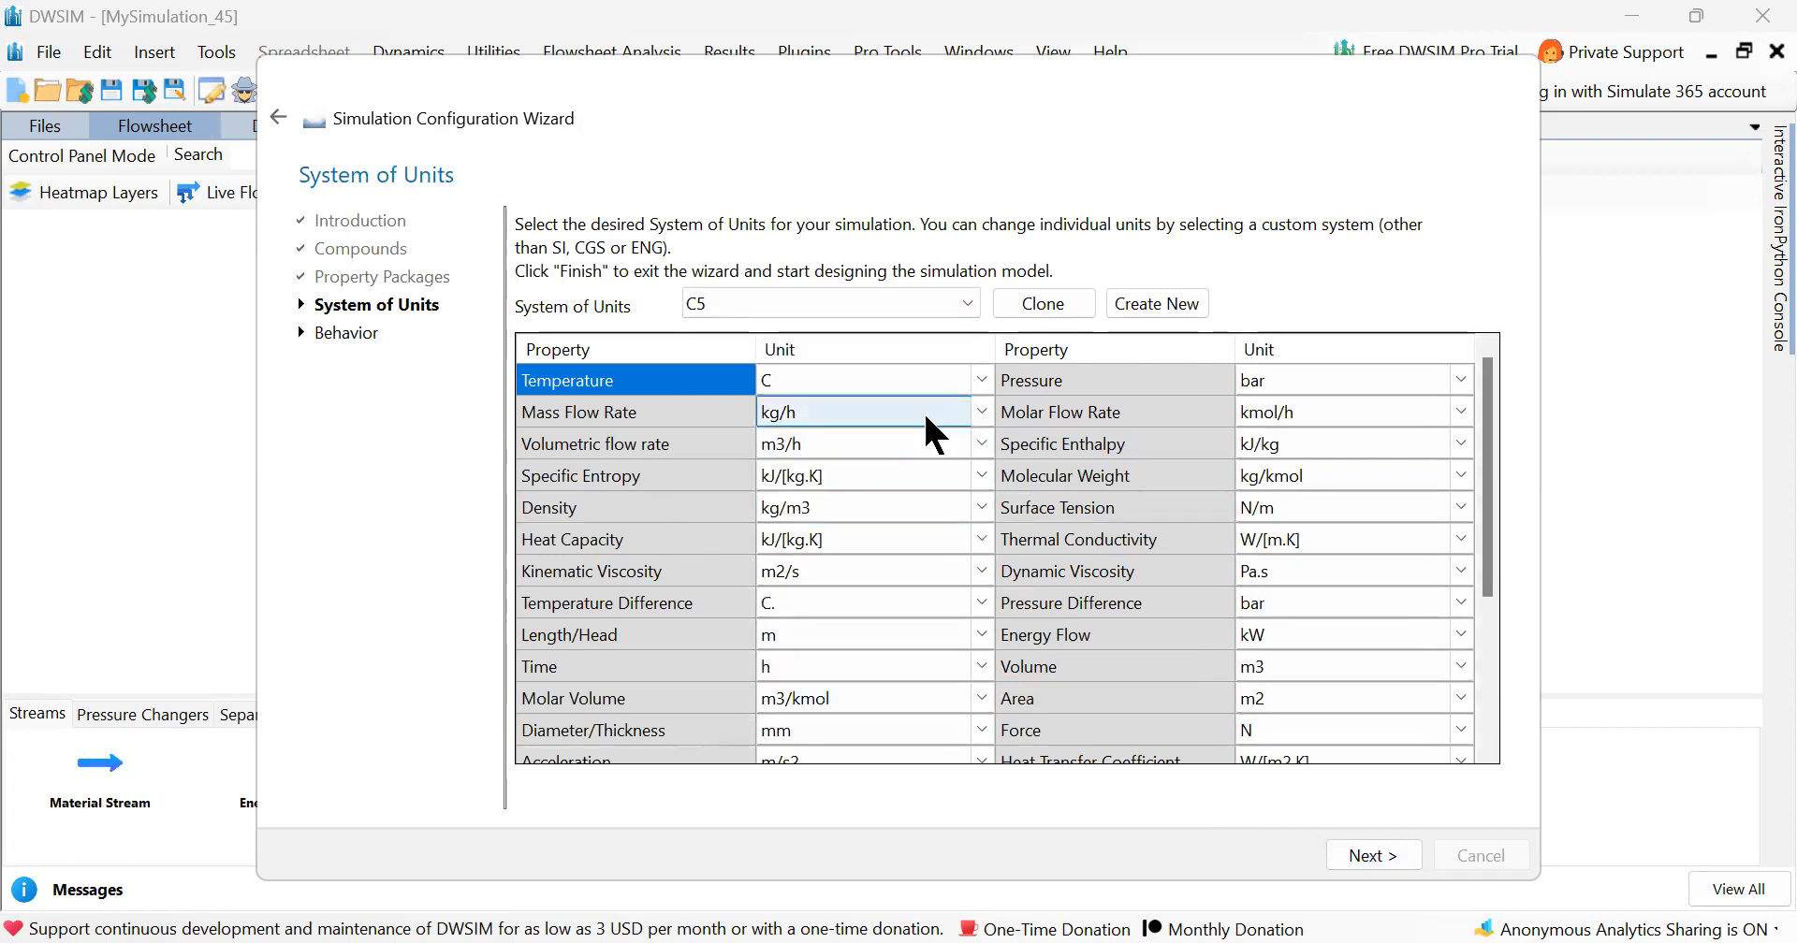
pyautogui.click(1462, 381)
pyautogui.click(1463, 381)
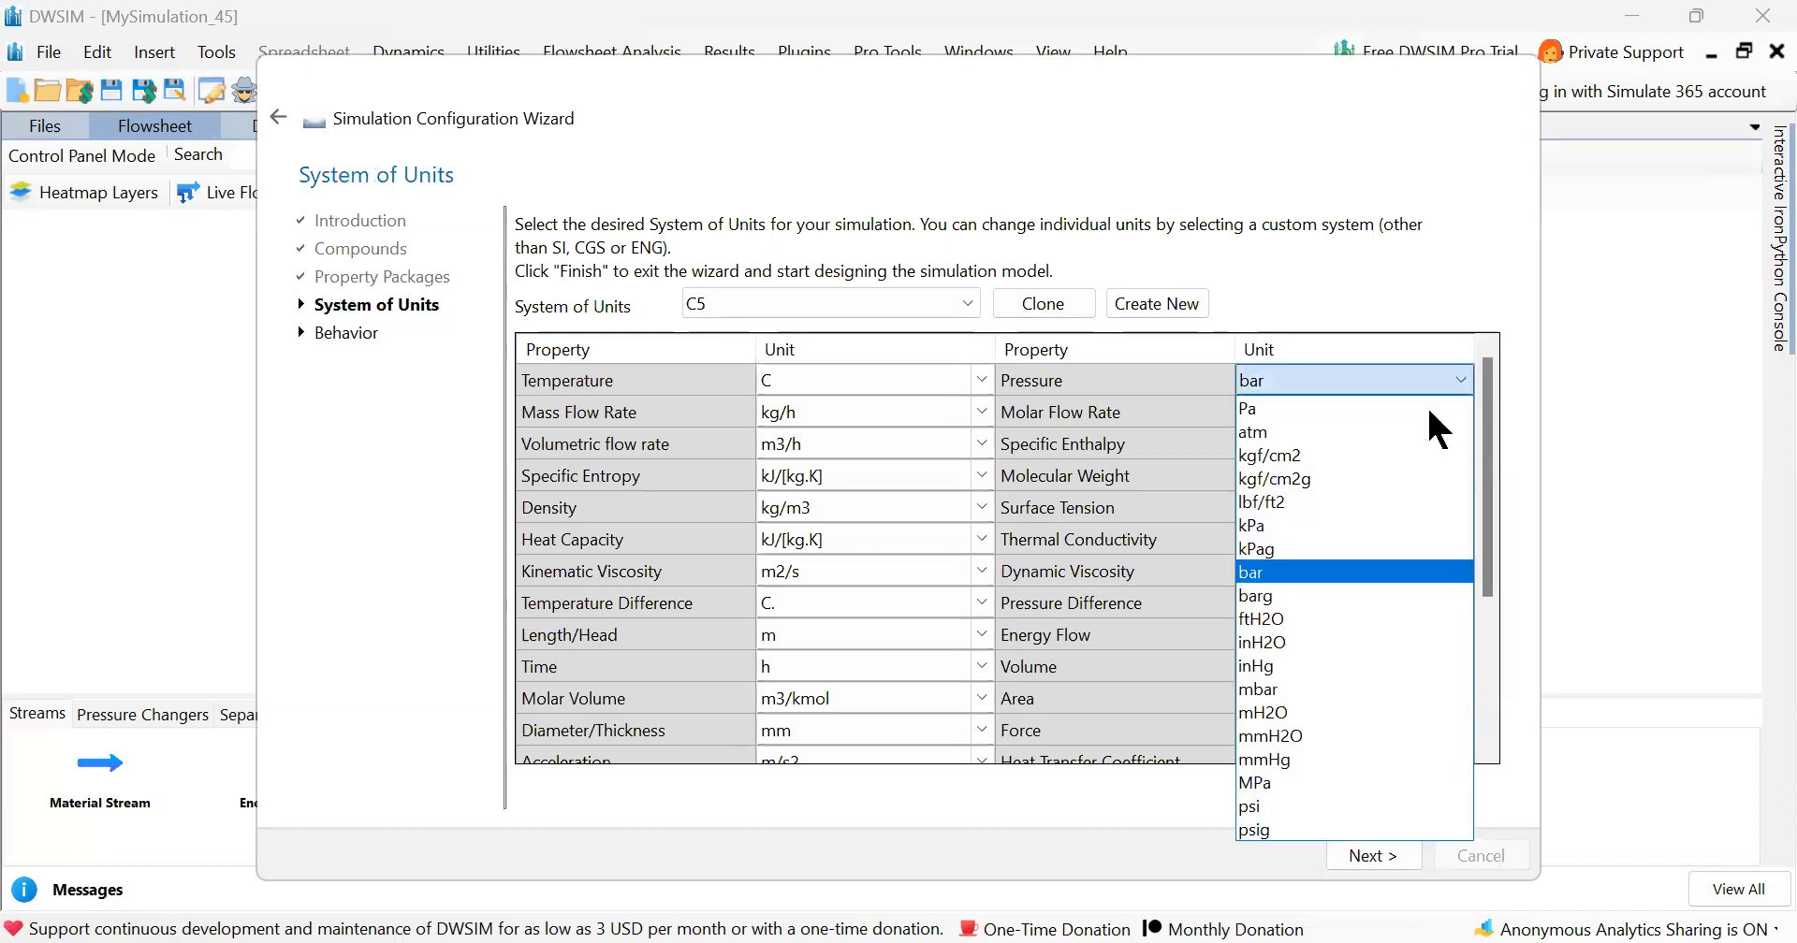
pyautogui.click(1299, 526)
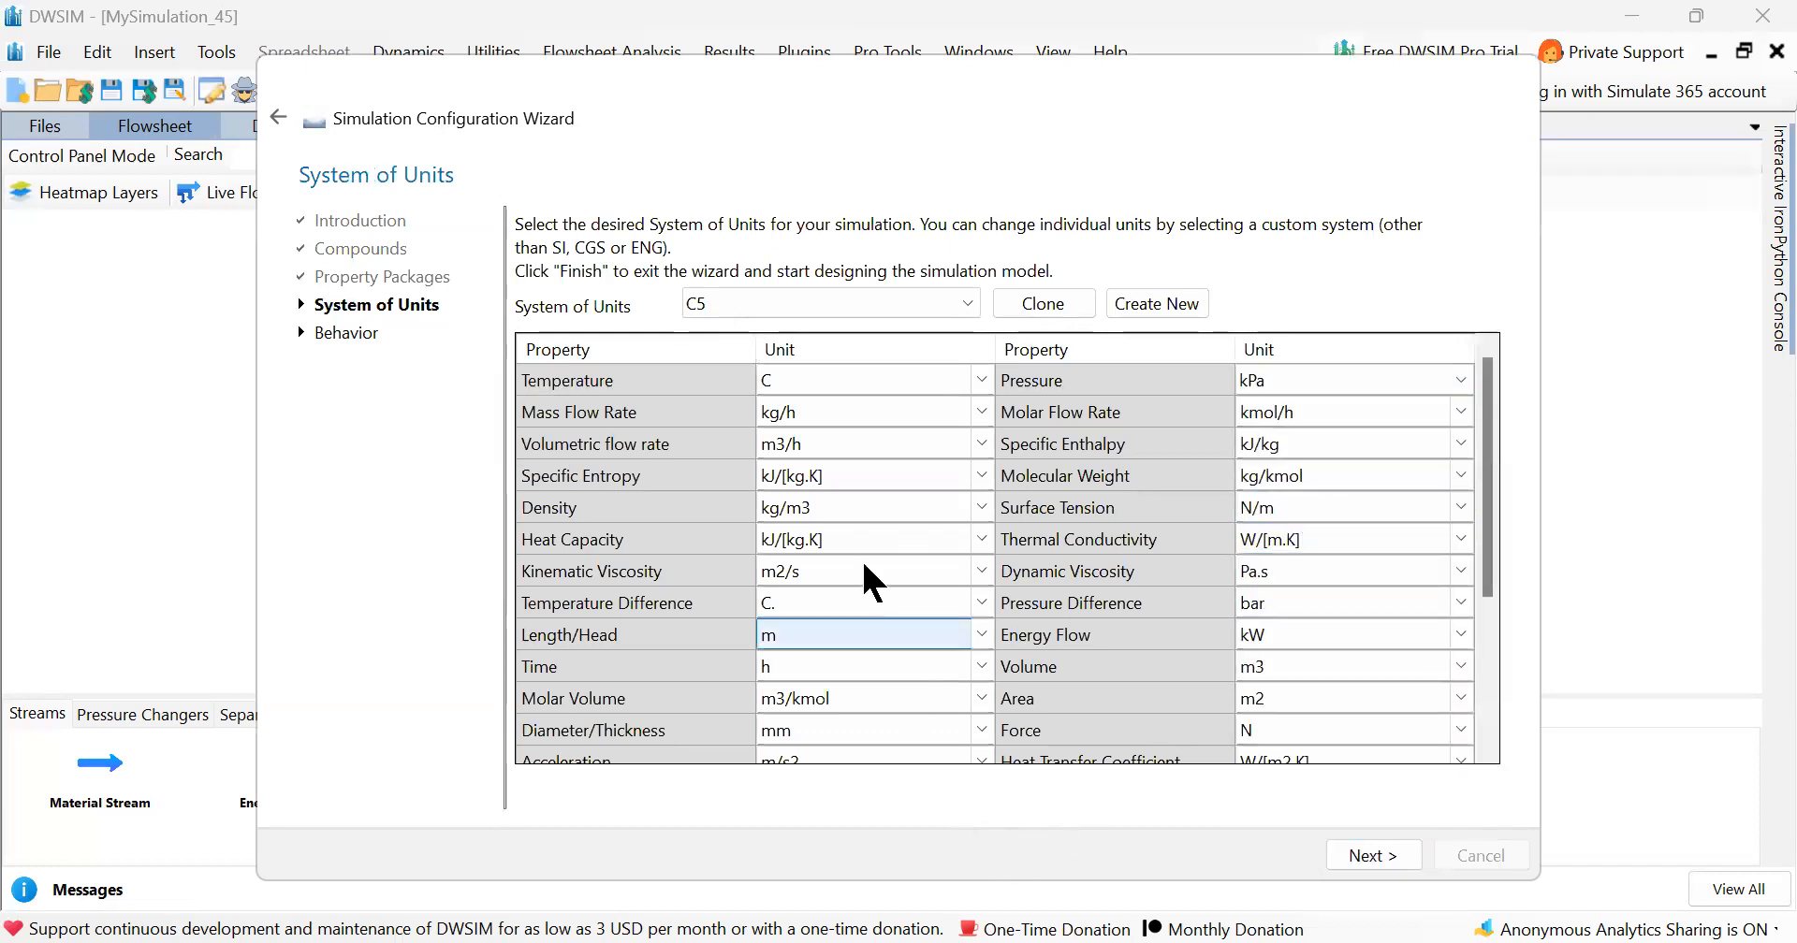
pyautogui.click(984, 378)
pyautogui.click(985, 378)
pyautogui.click(984, 378)
pyautogui.click(1365, 847)
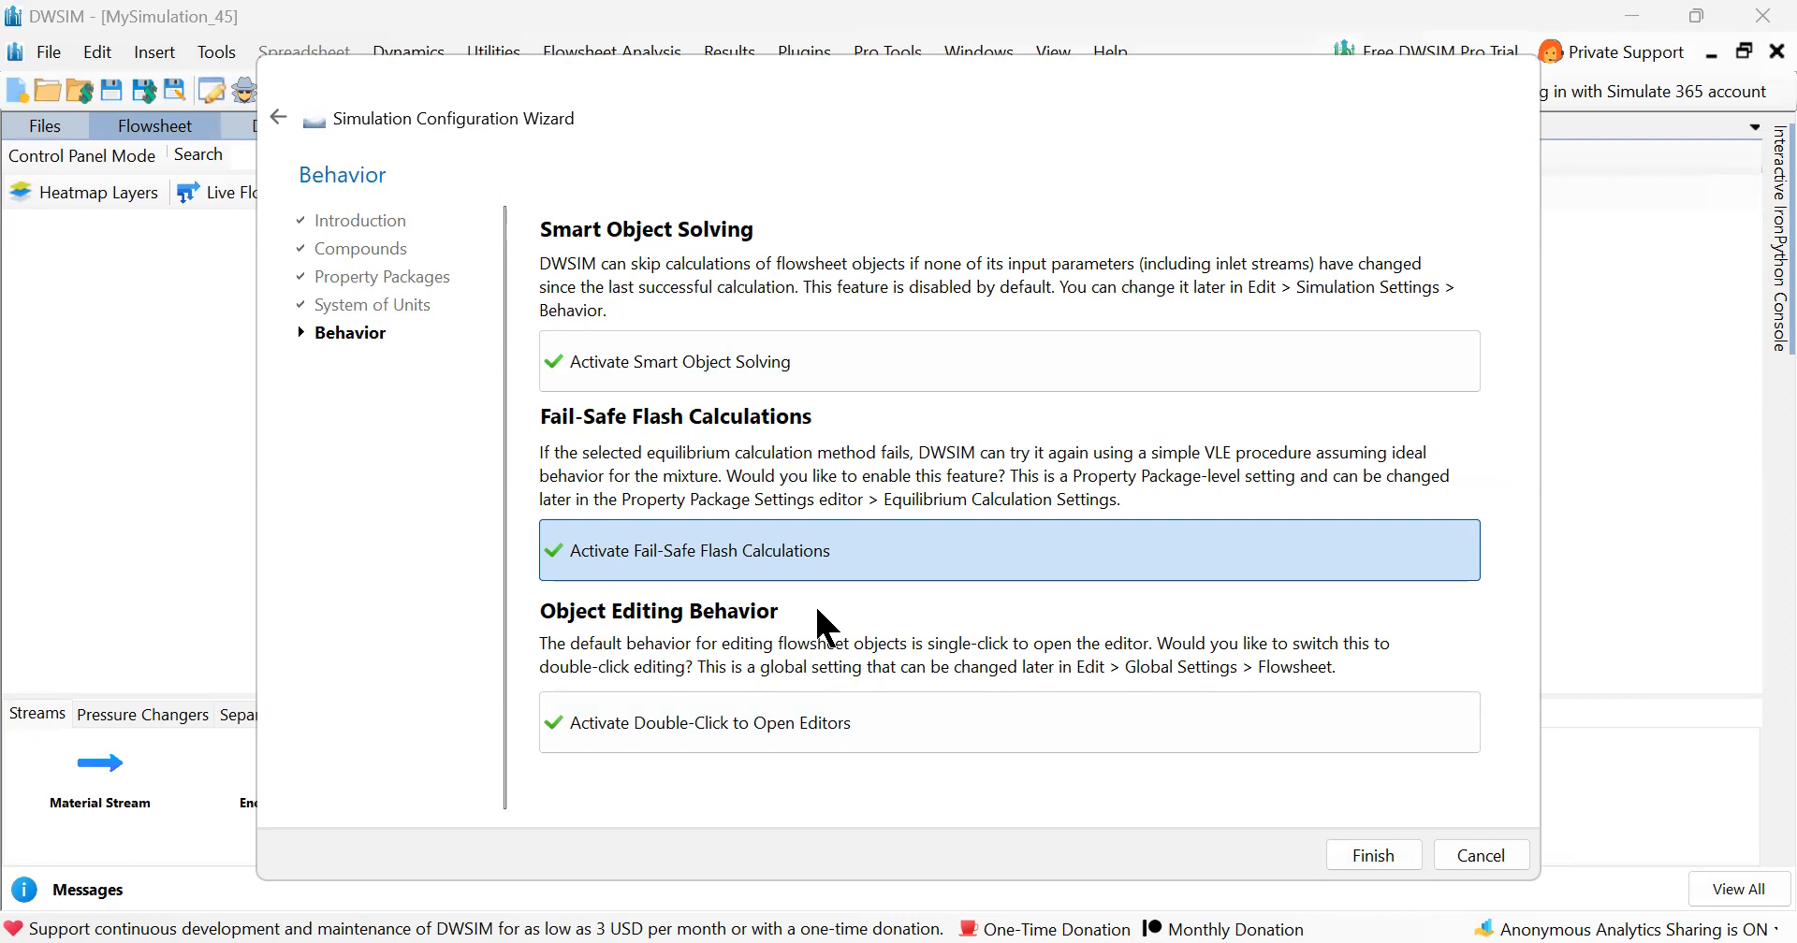
pyautogui.click(1374, 855)
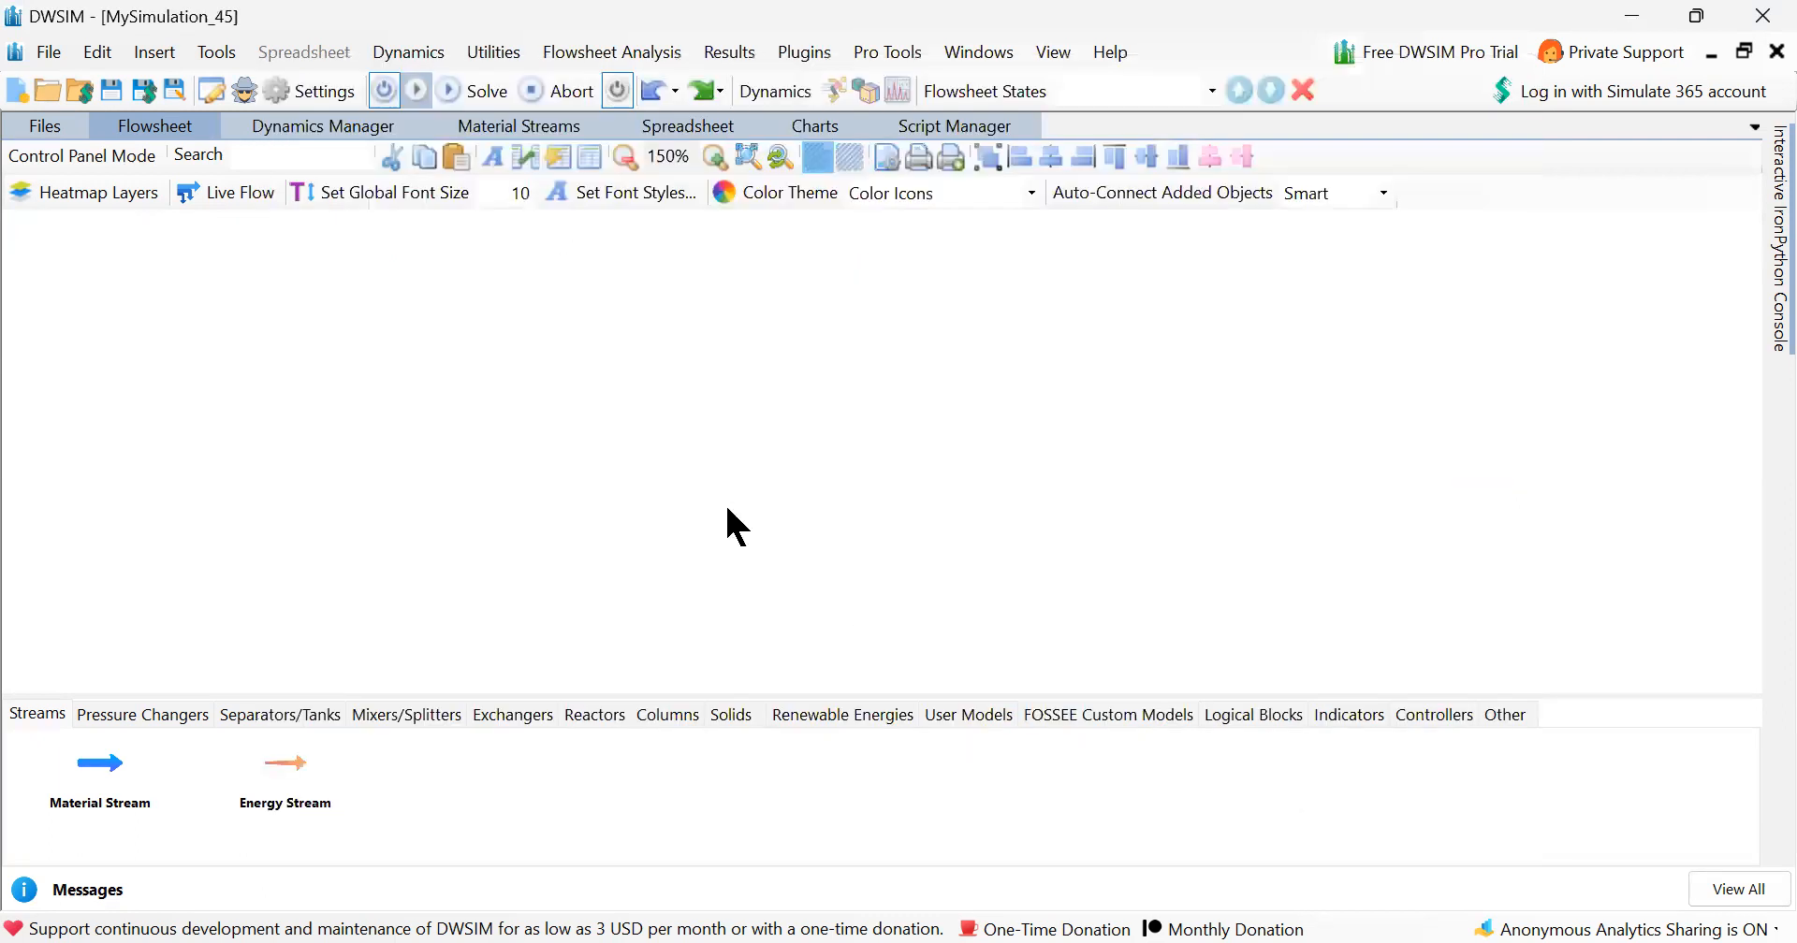
# Review the added compounds and property package in the simulation settings.
pyautogui.click(312, 91)
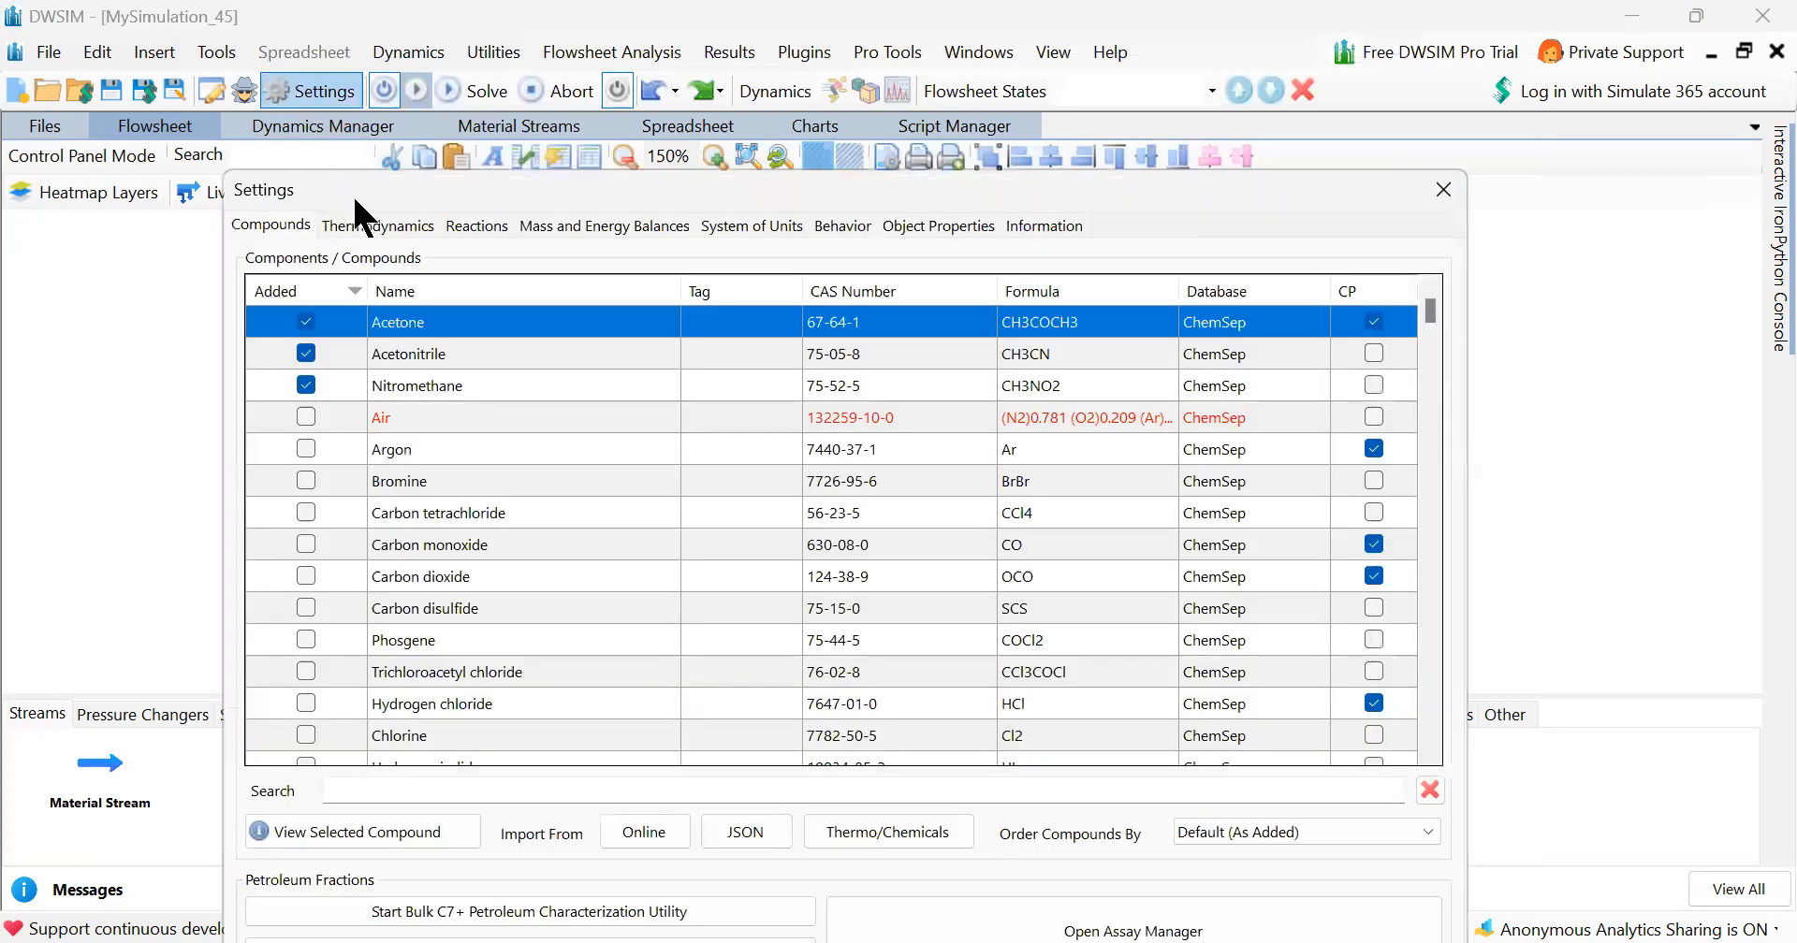
pyautogui.click(379, 225)
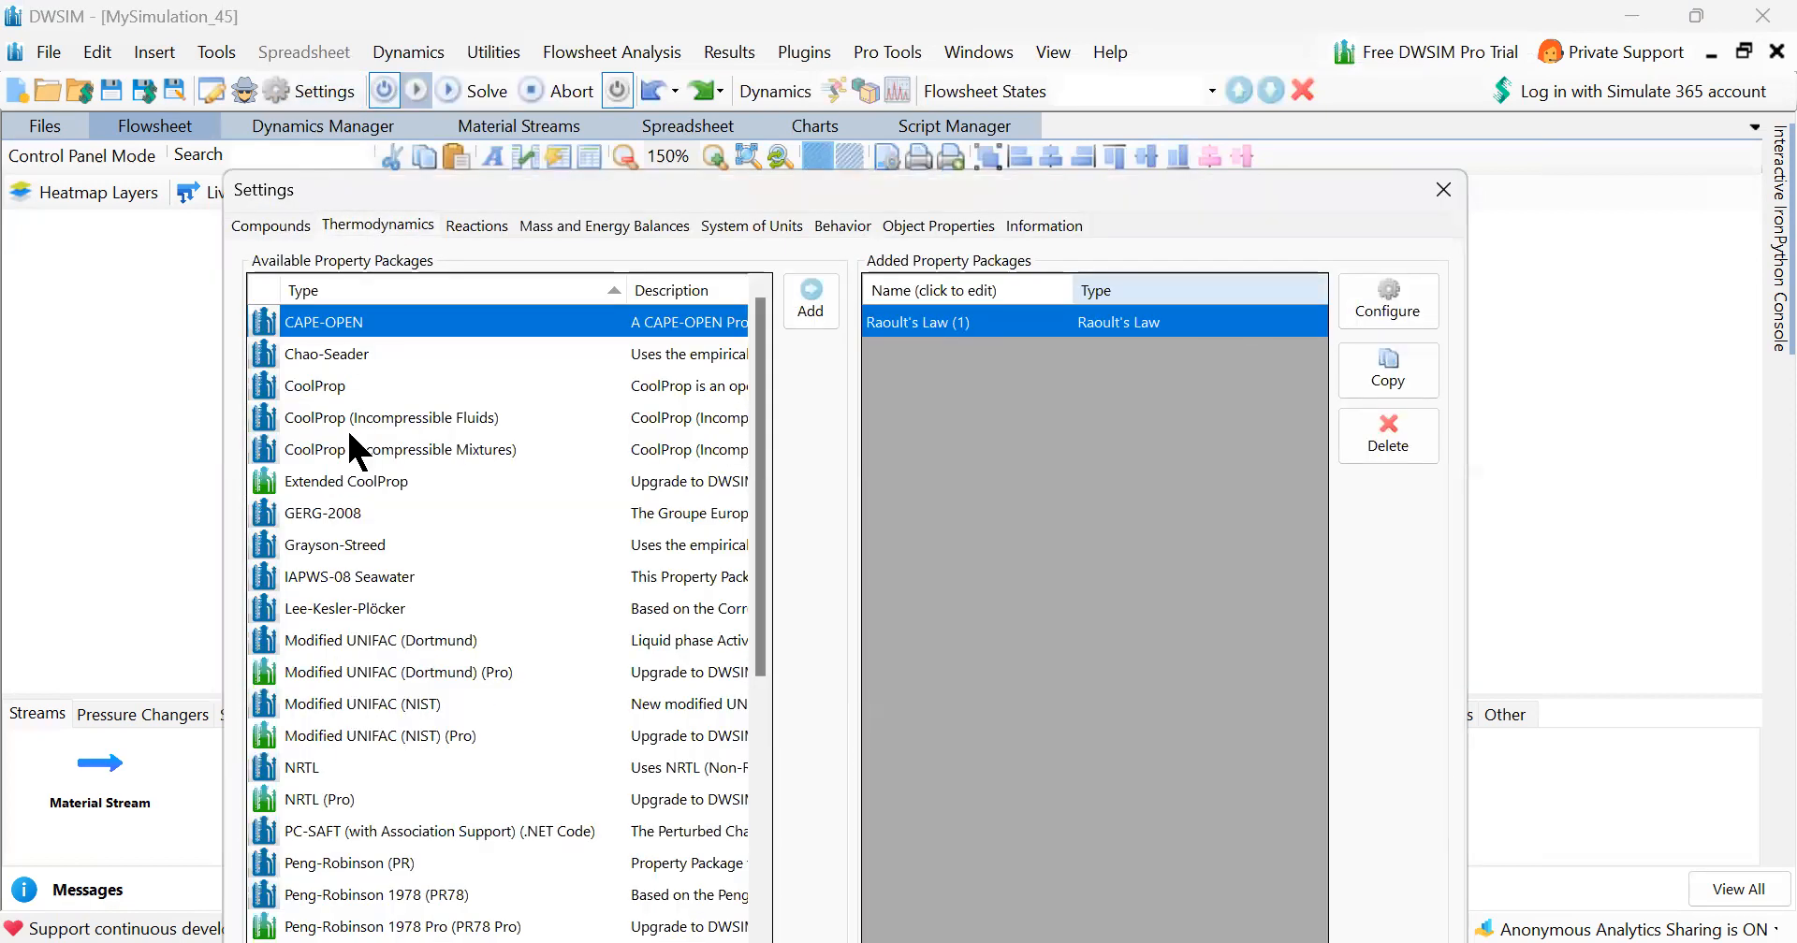
pyautogui.click(1443, 190)
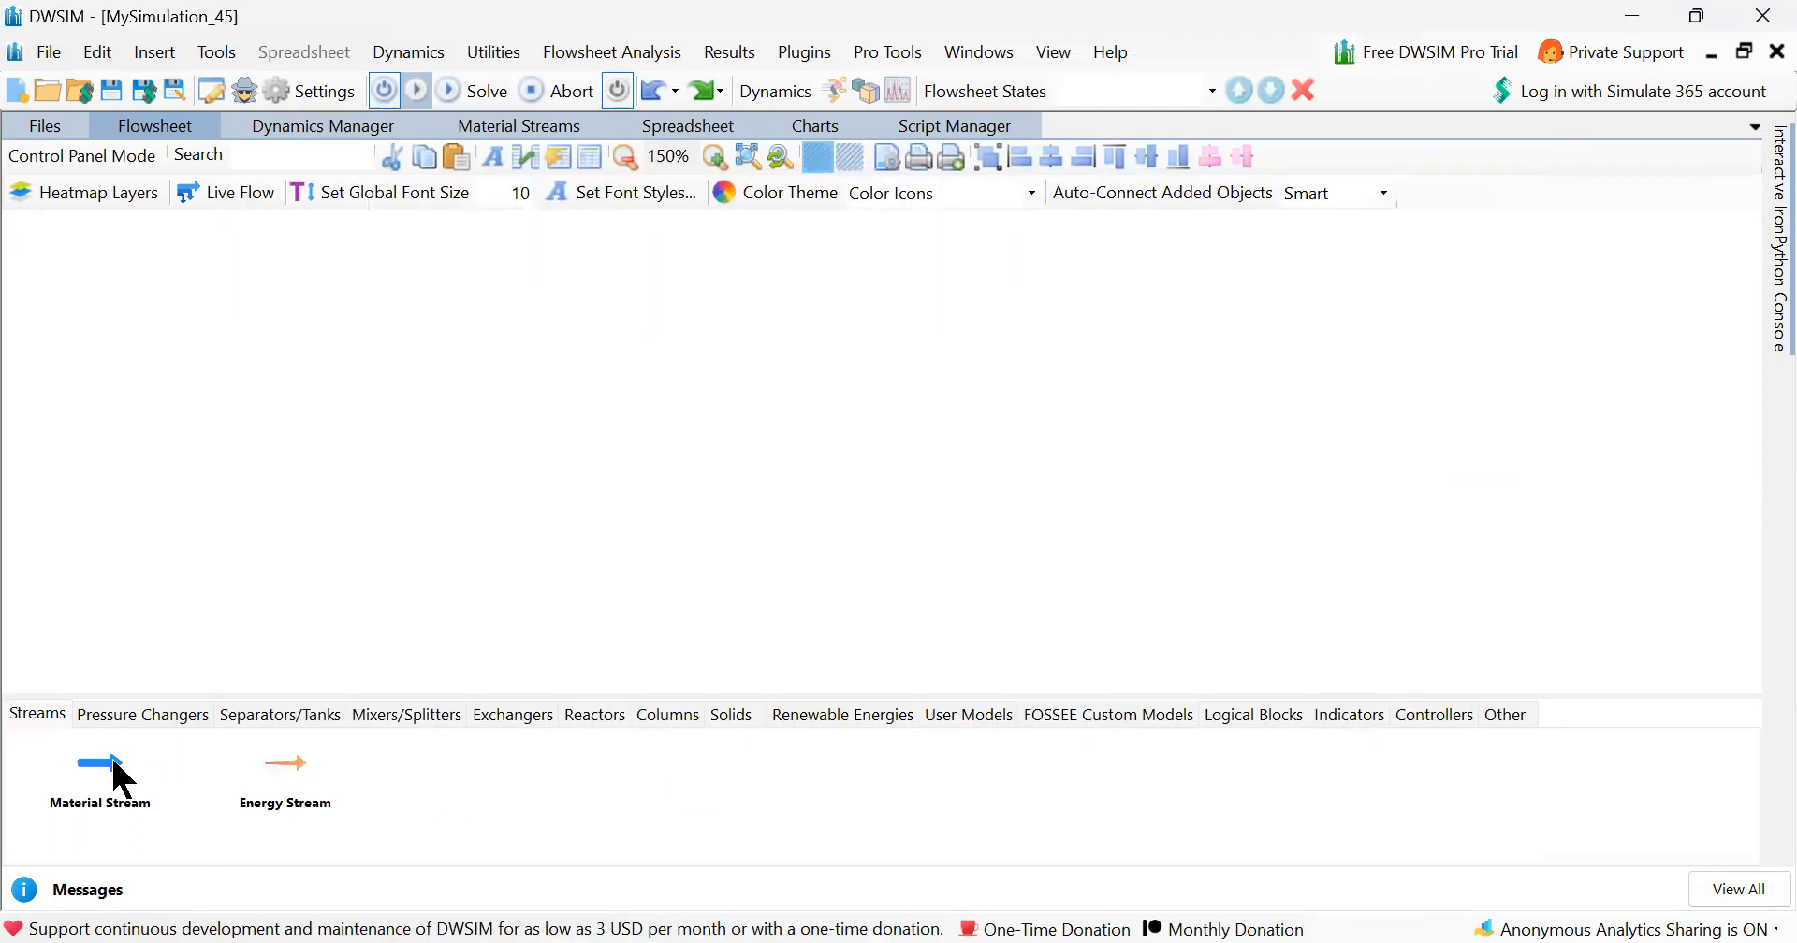
# Place a material stream on the flowsheet.
pyautogui.moveTo(97, 780); pyautogui.dragTo(666, 438)
pyautogui.click(666, 431)
pyautogui.scroll(5, 1195, 512)
pyautogui.moveTo(1397, 451); pyautogui.dragTo(942, 522)
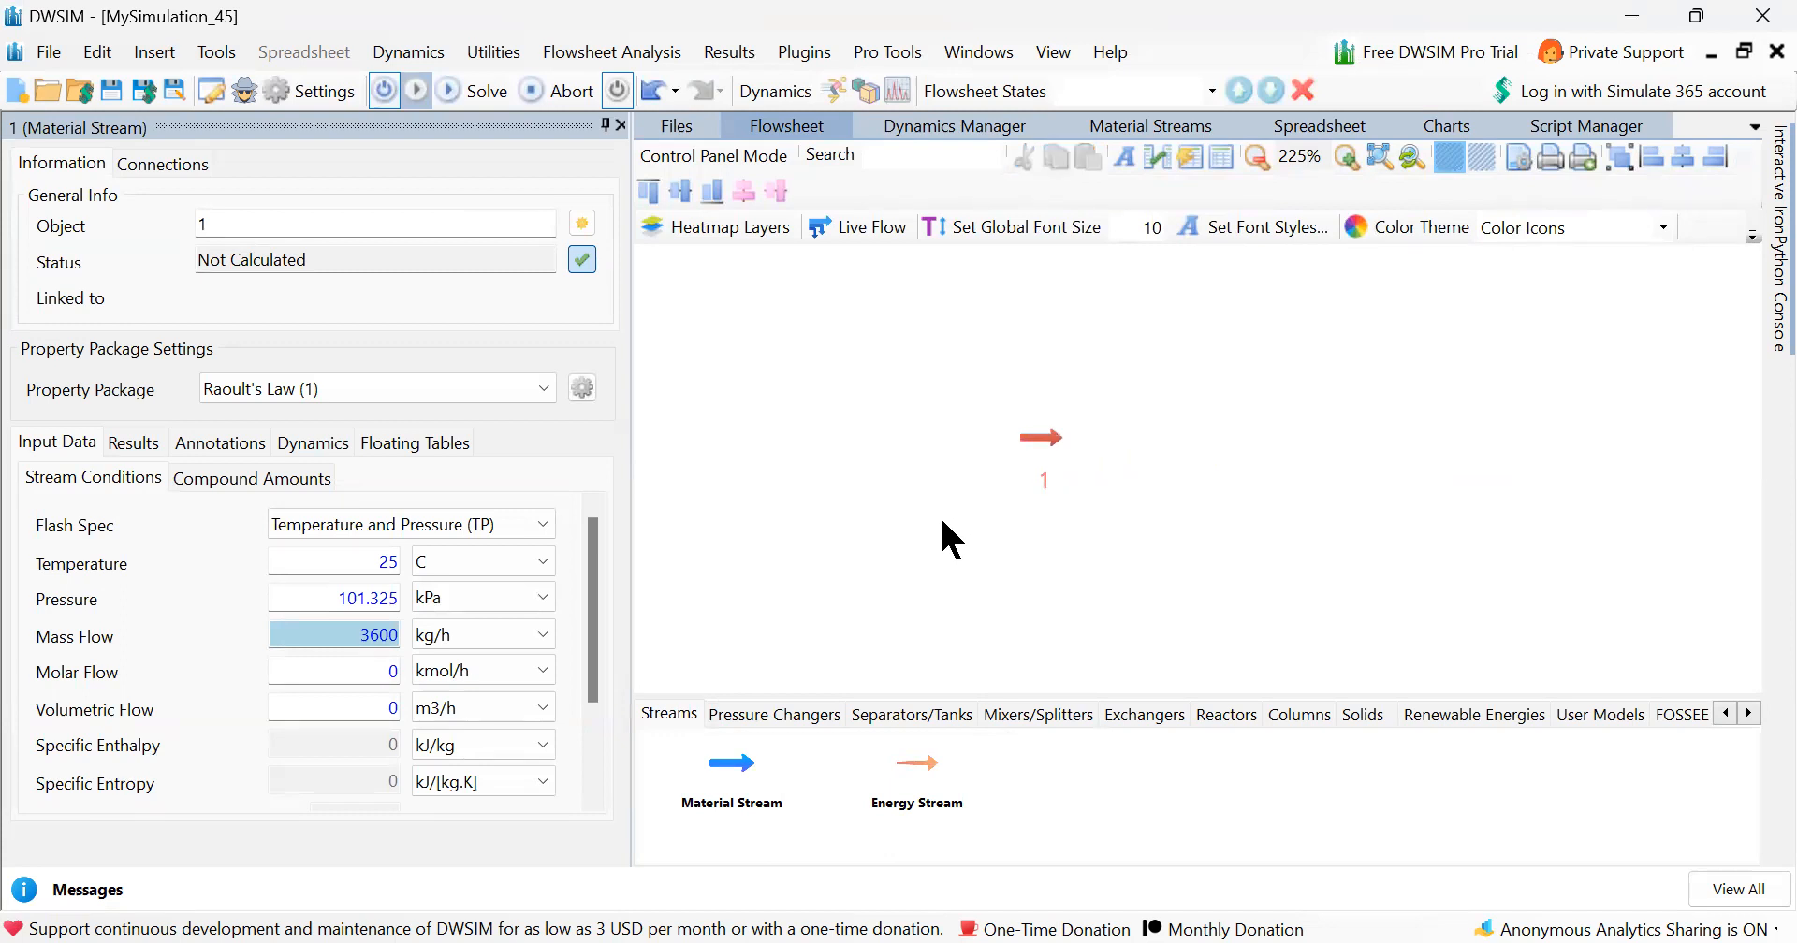
# Rename the material stream as FEED.
pyautogui.click(1043, 463)
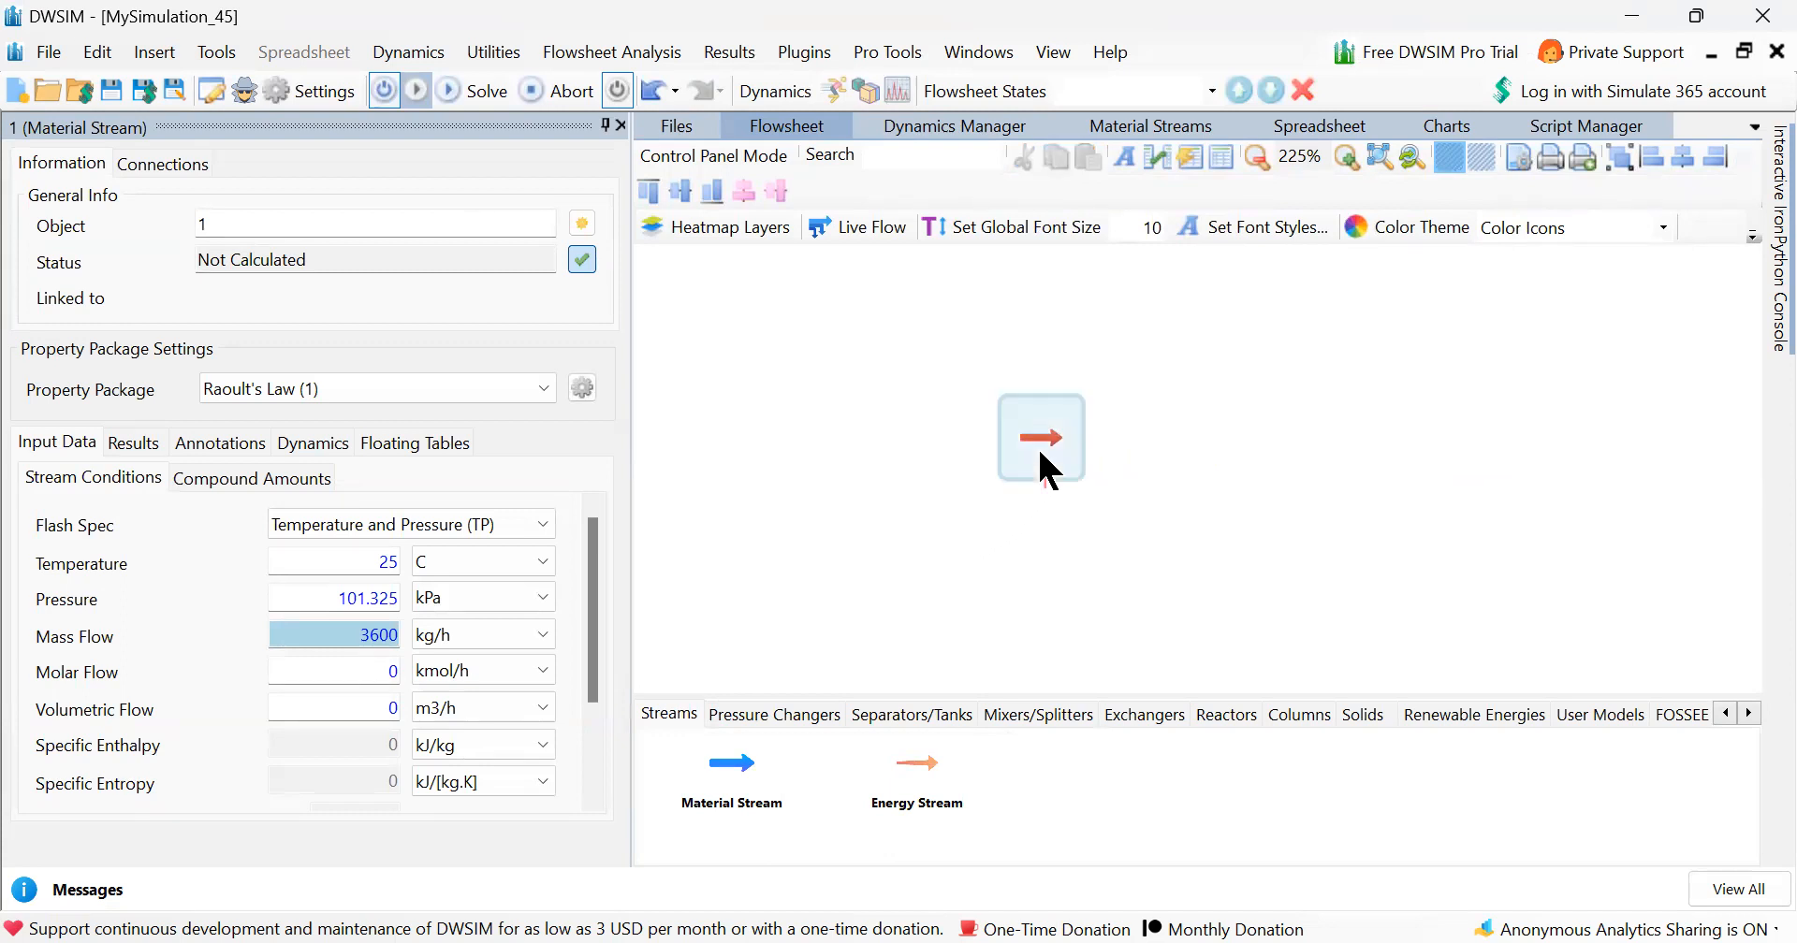
pyautogui.click(240, 212)
pyautogui.press('BackSpace')
pyautogui.write('FEE')
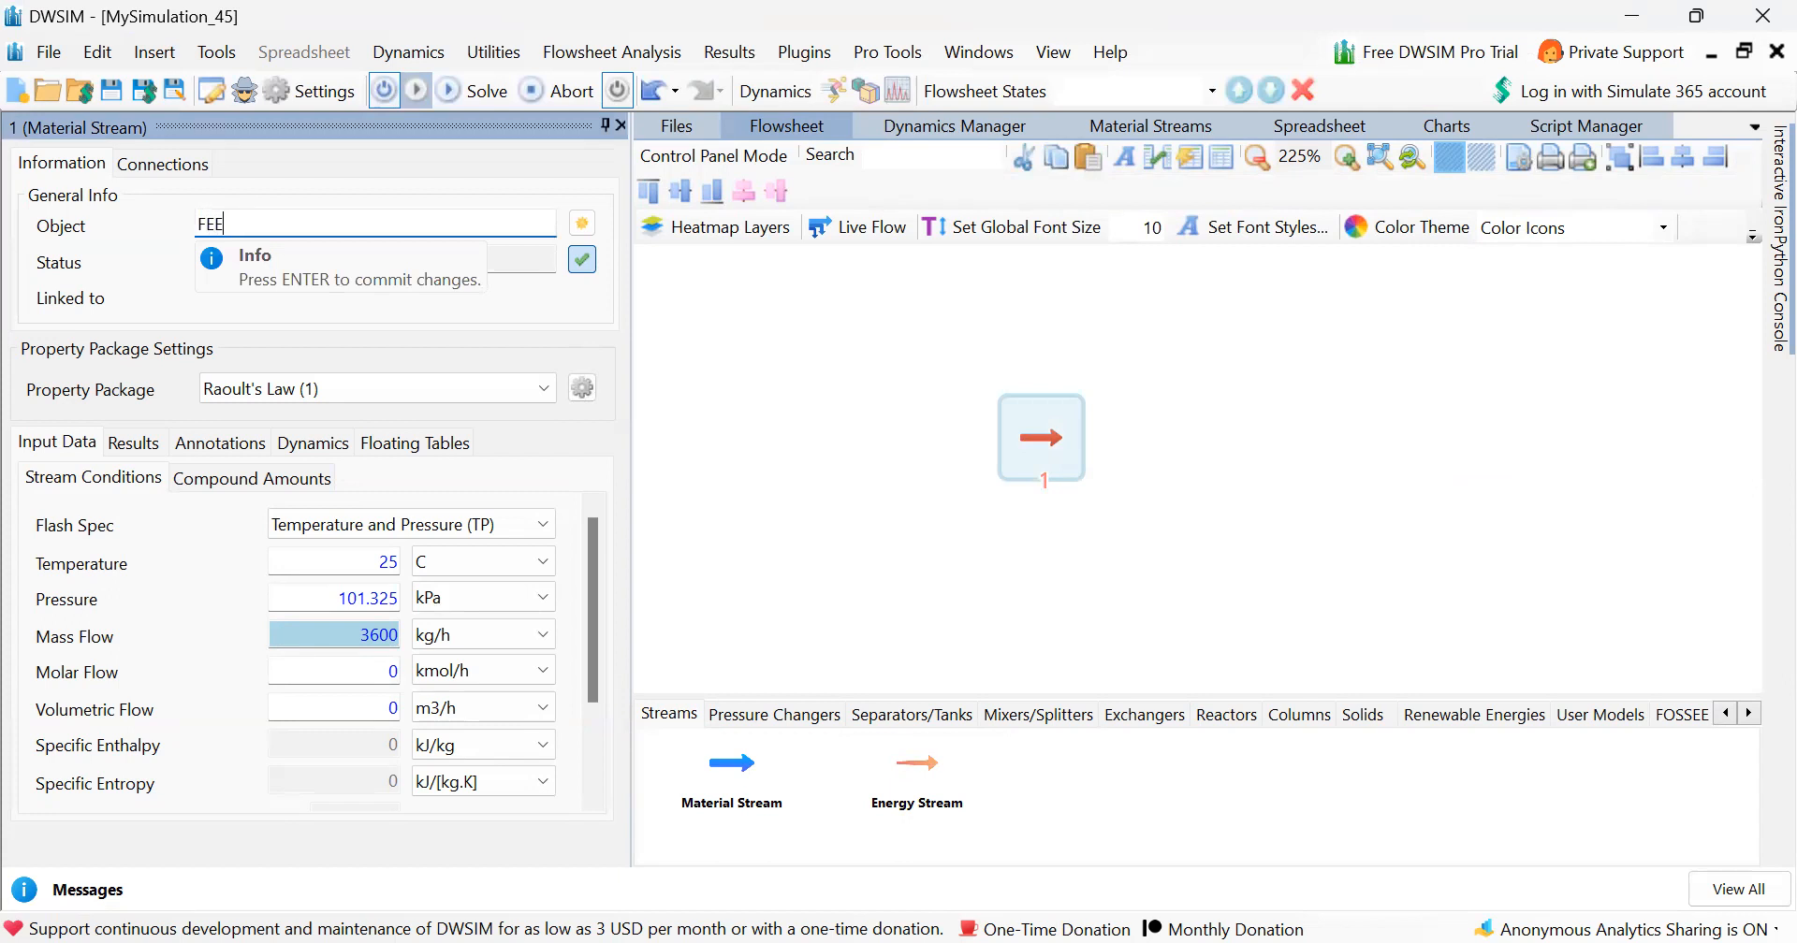
pyautogui.write('D')
pyautogui.press('Return')
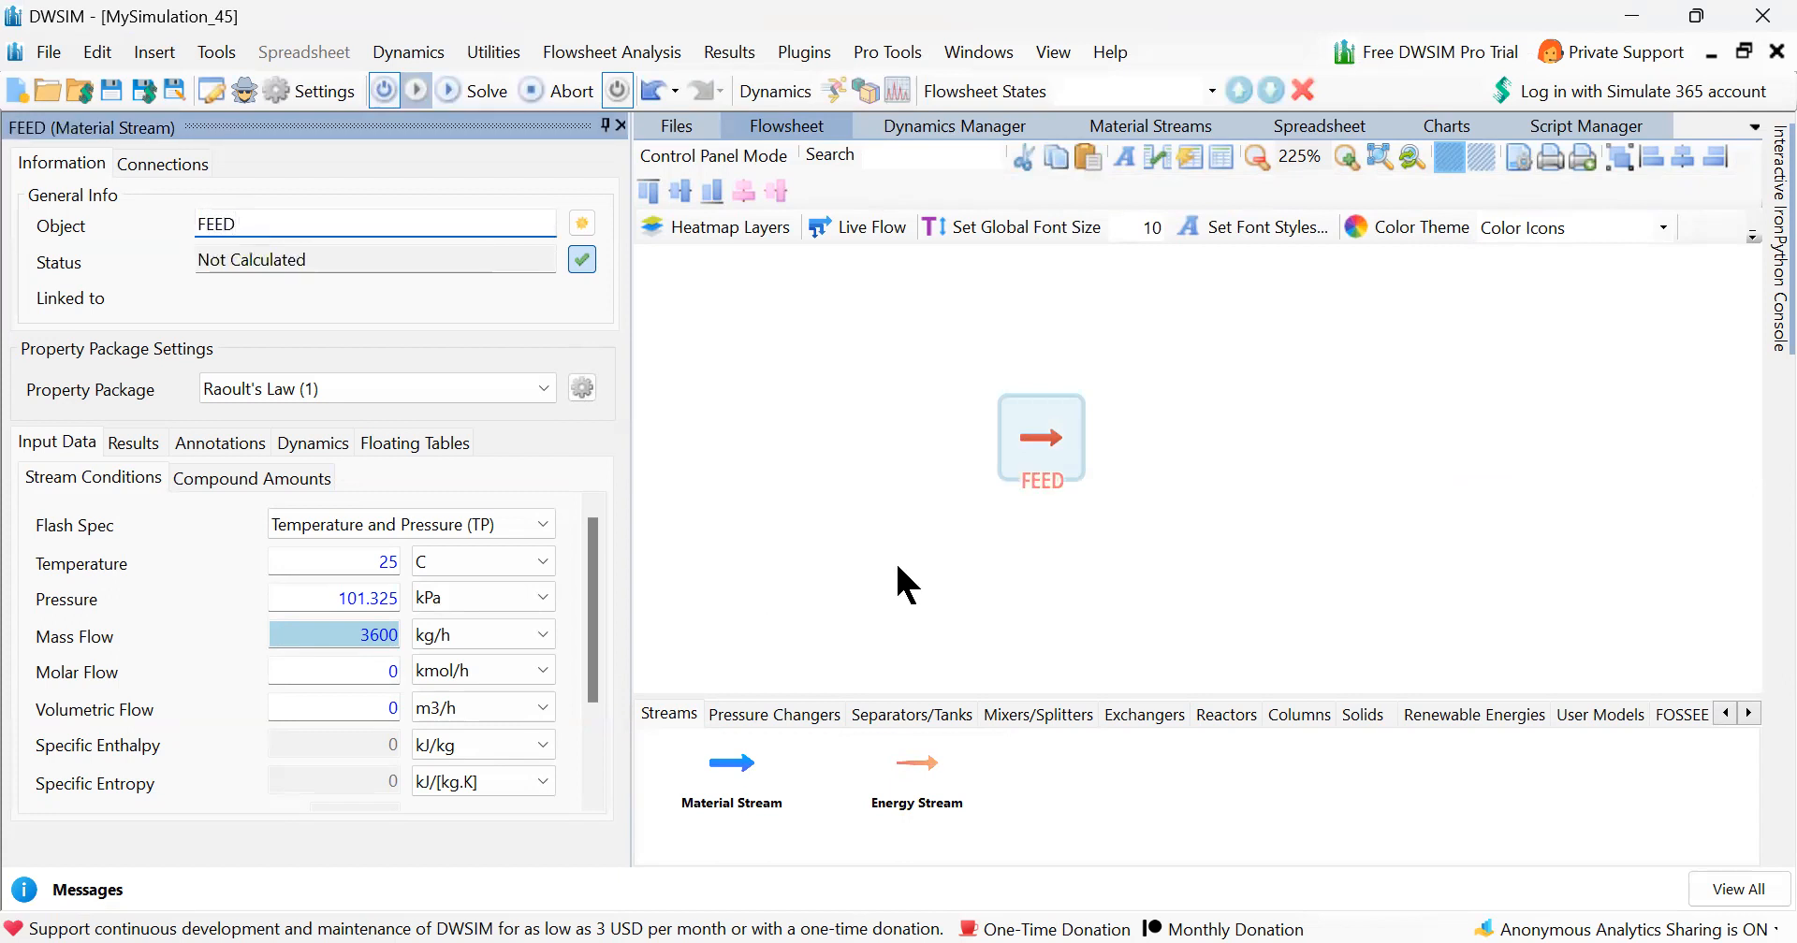
# Set the FEED stream's molar flow to 1 kmol/h.
pyautogui.click(217, 475)
pyautogui.click(99, 478)
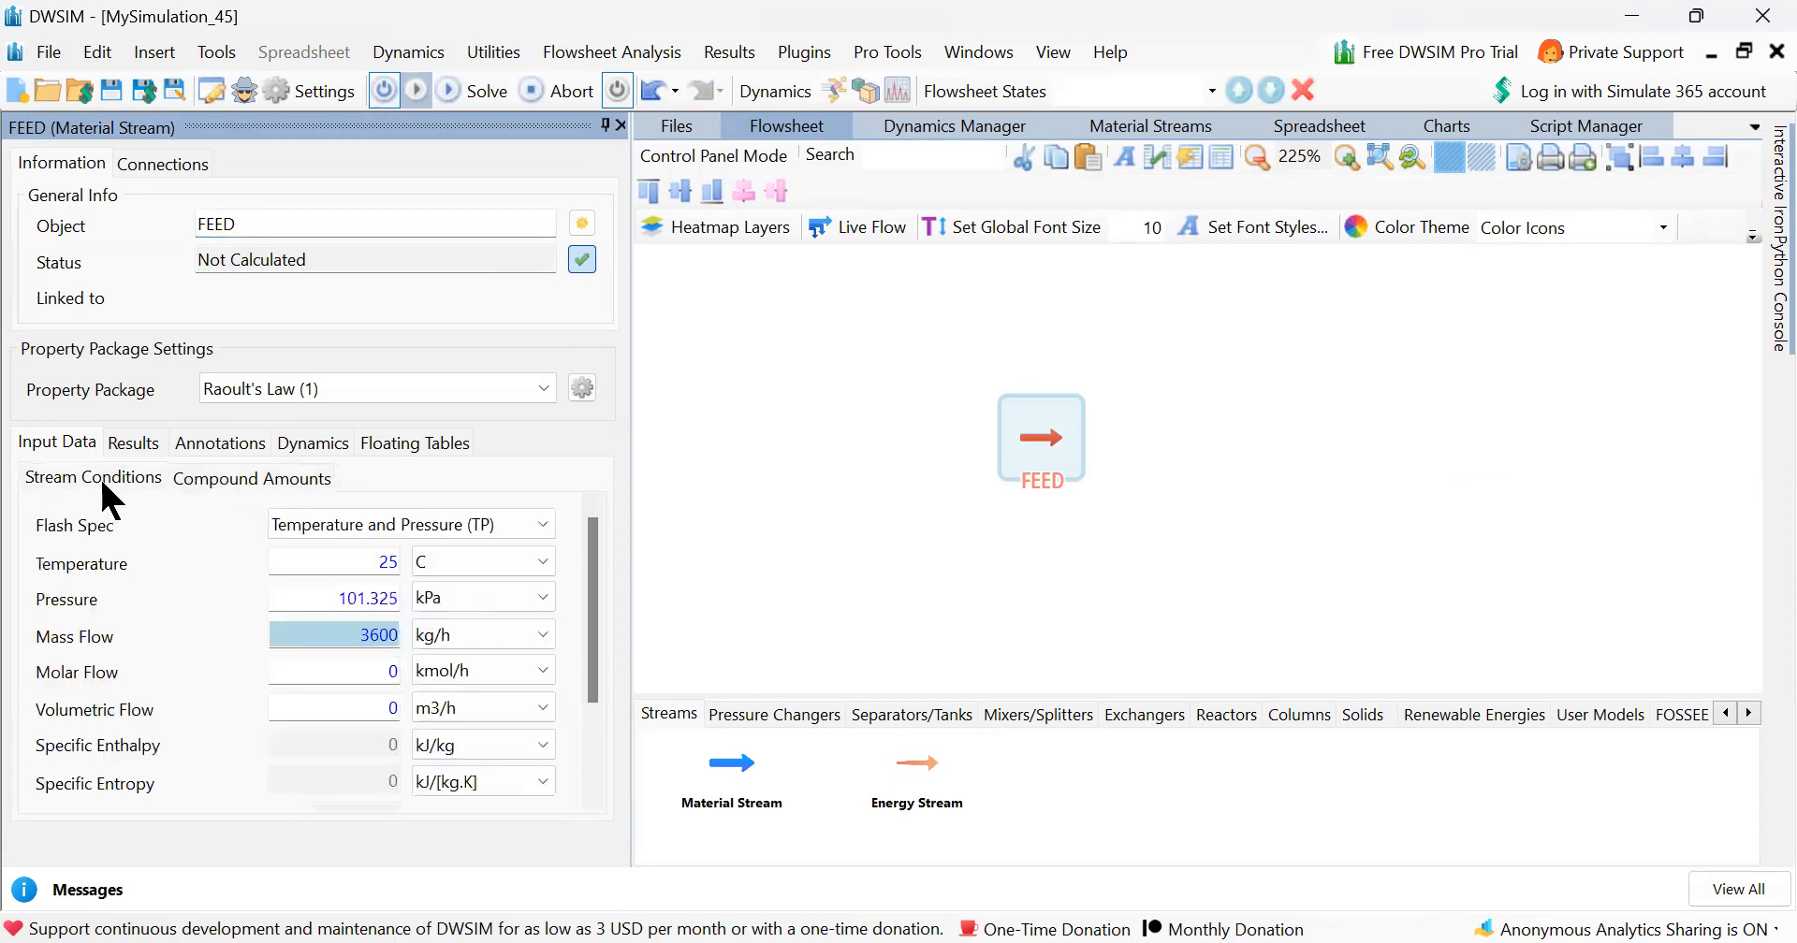
pyautogui.click(311, 667)
pyautogui.write('1')
pyautogui.press('Return')
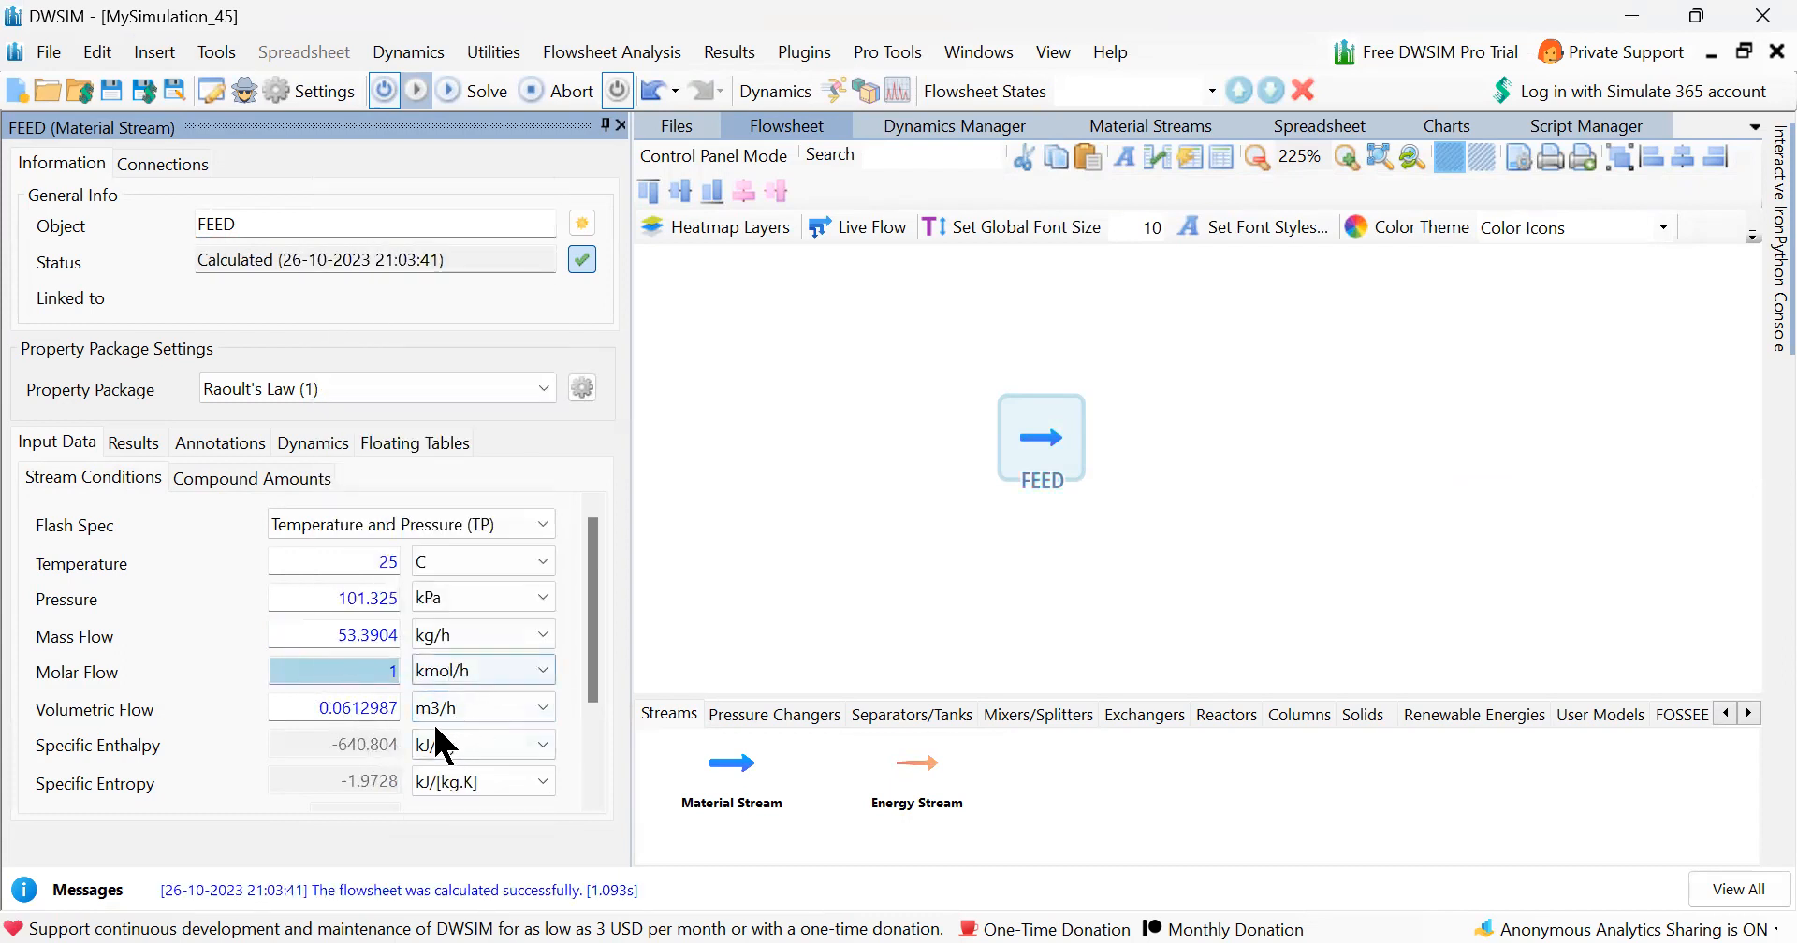
# Set the FEED mole fractions to 0.45 Acetone, 0.35 Acetonitrile and 0.2 Nitromethane, and accept the composition.
pyautogui.click(224, 477)
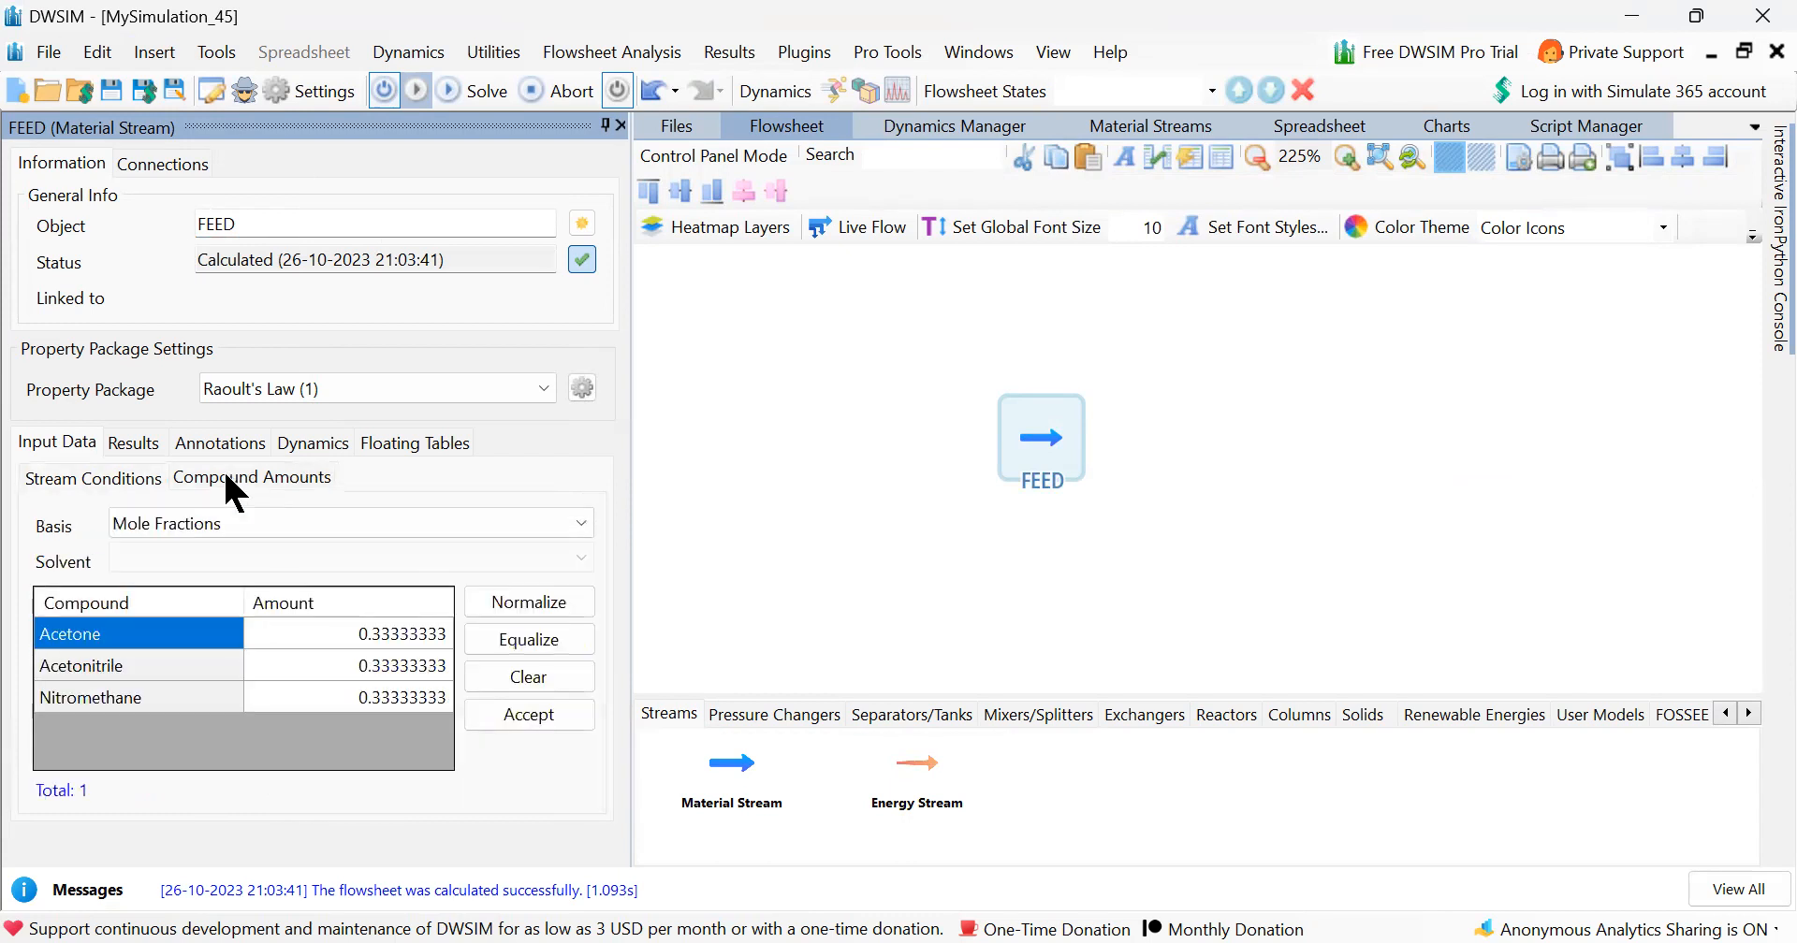
pyautogui.click(332, 636)
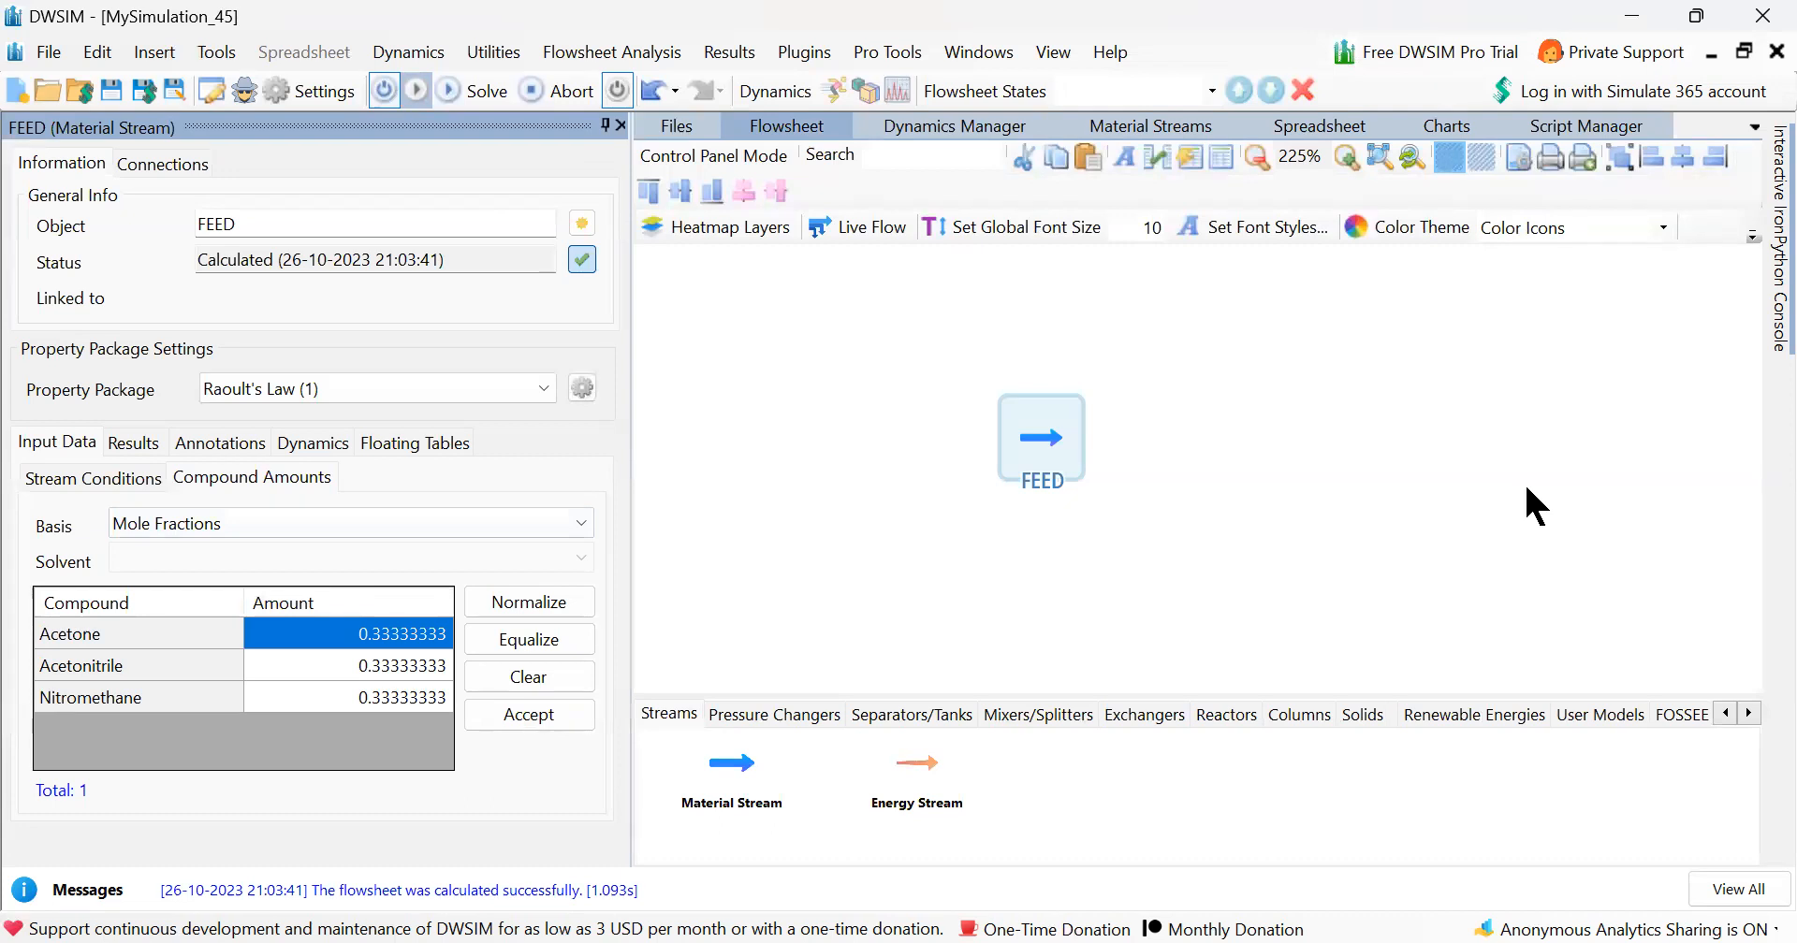
pyautogui.click(329, 636)
pyautogui.write('0.45')
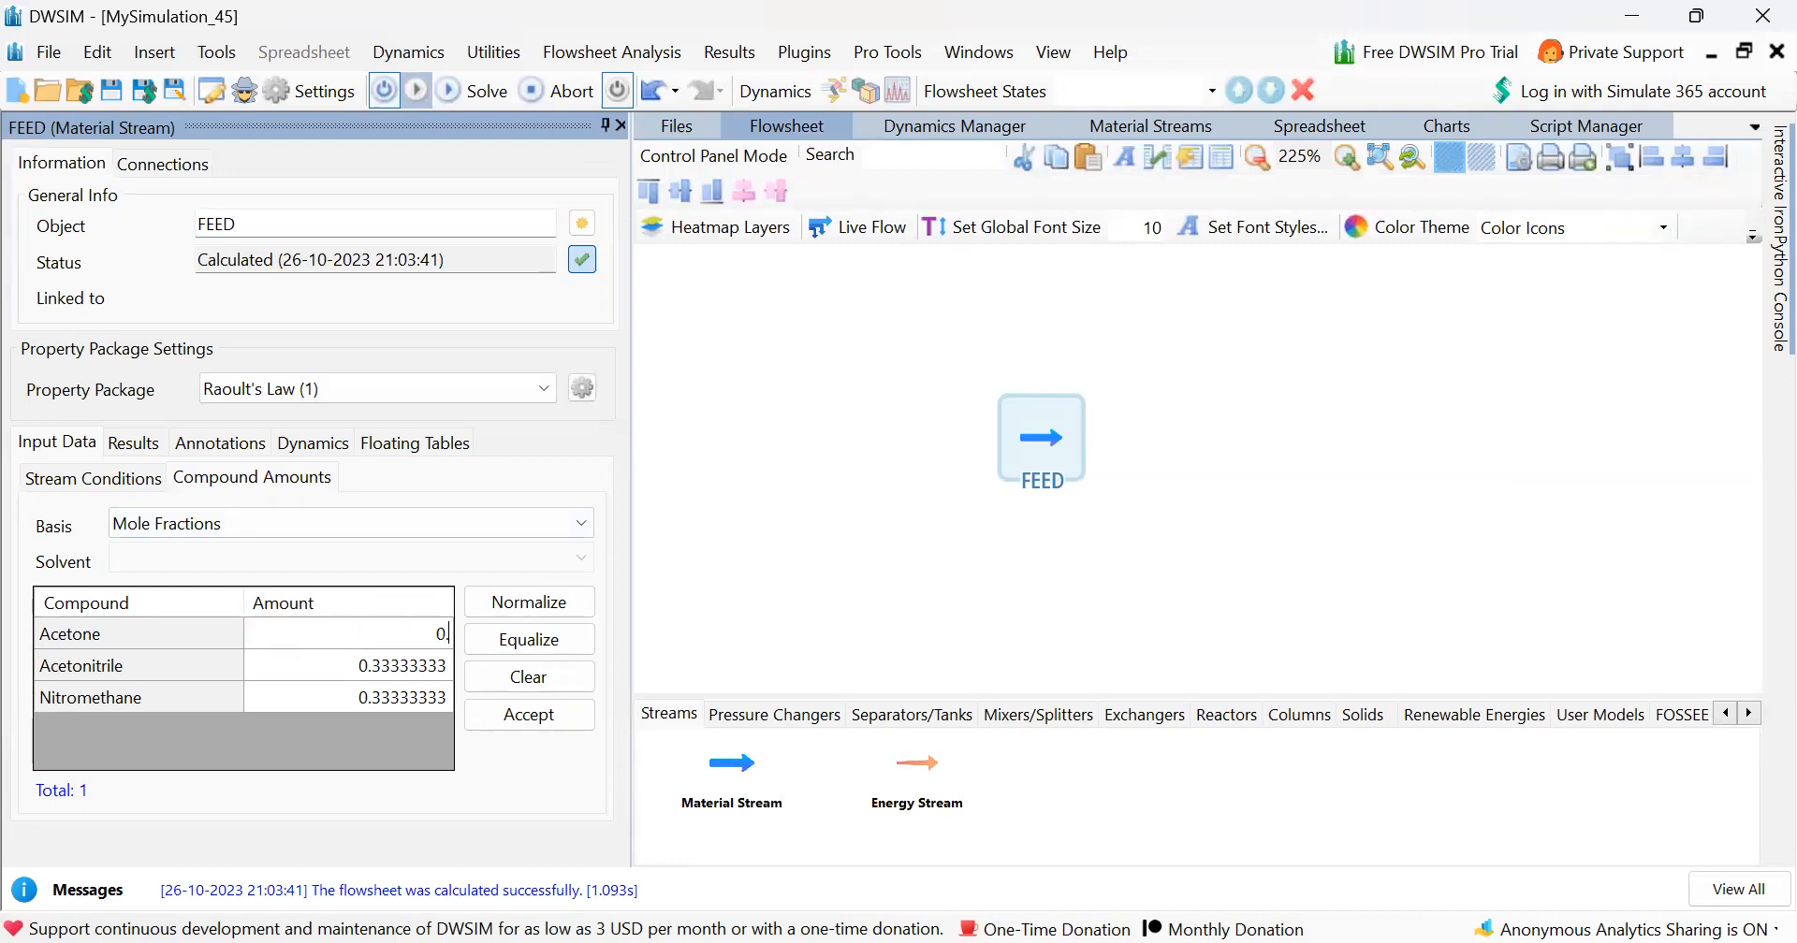
pyautogui.click(329, 656)
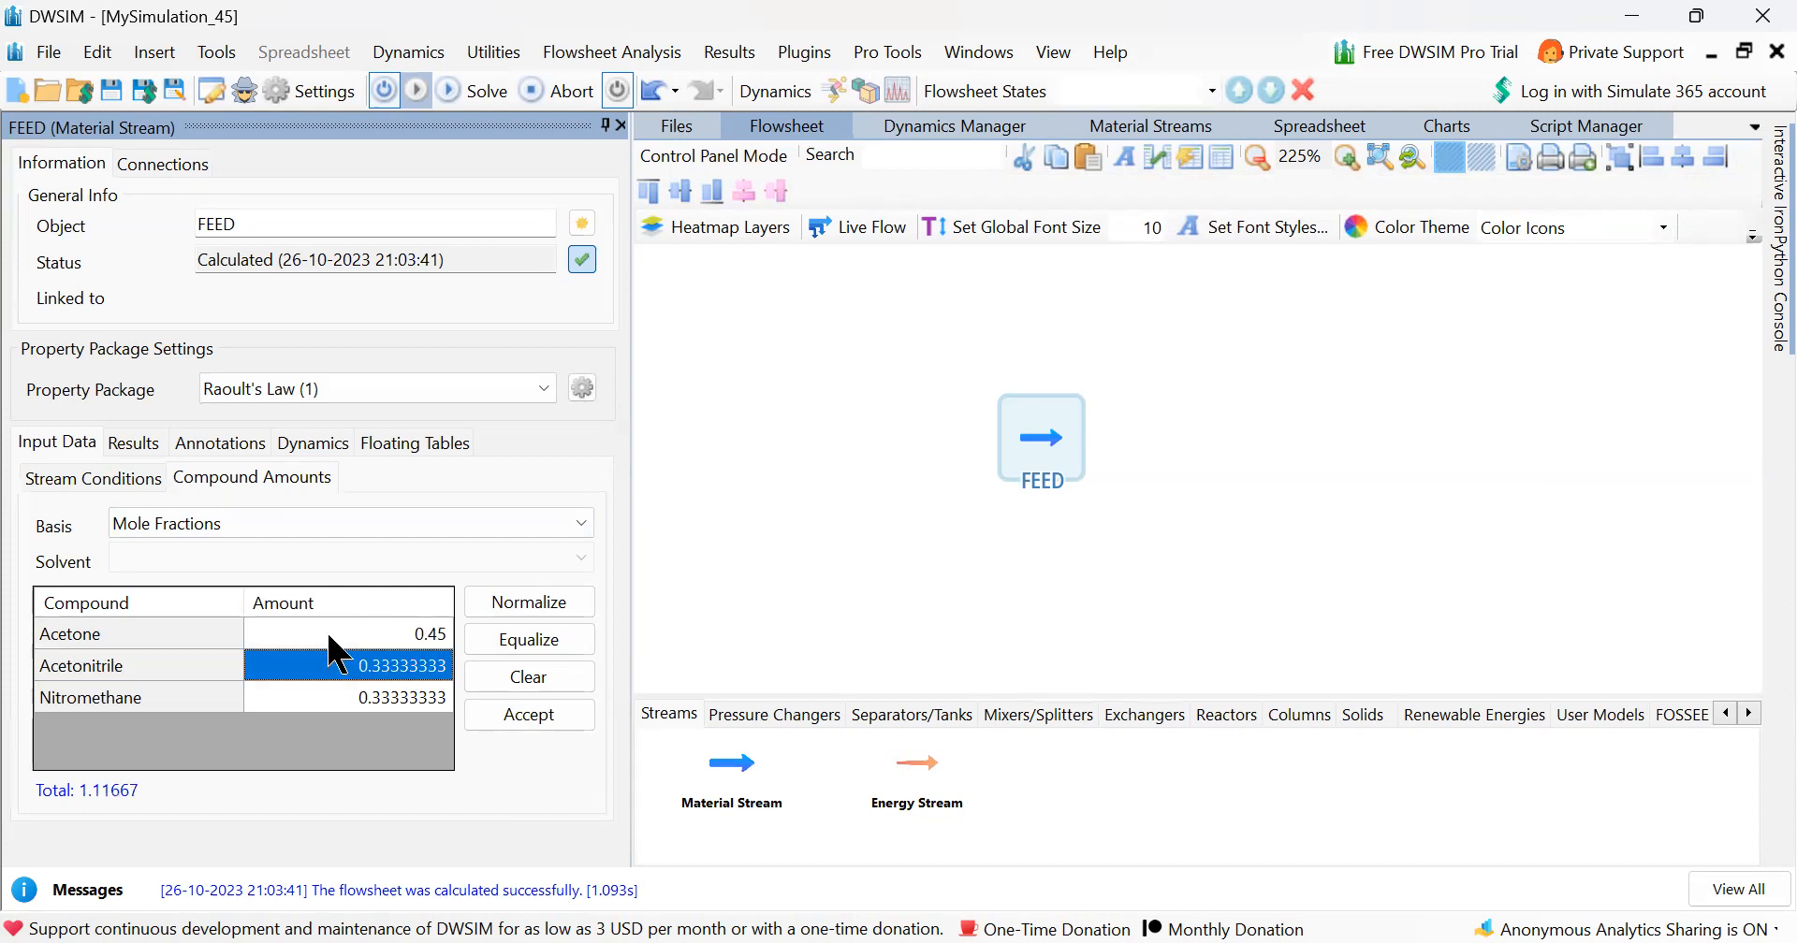
pyautogui.write('0.35')
pyautogui.press('Return')
pyautogui.write('0.2')
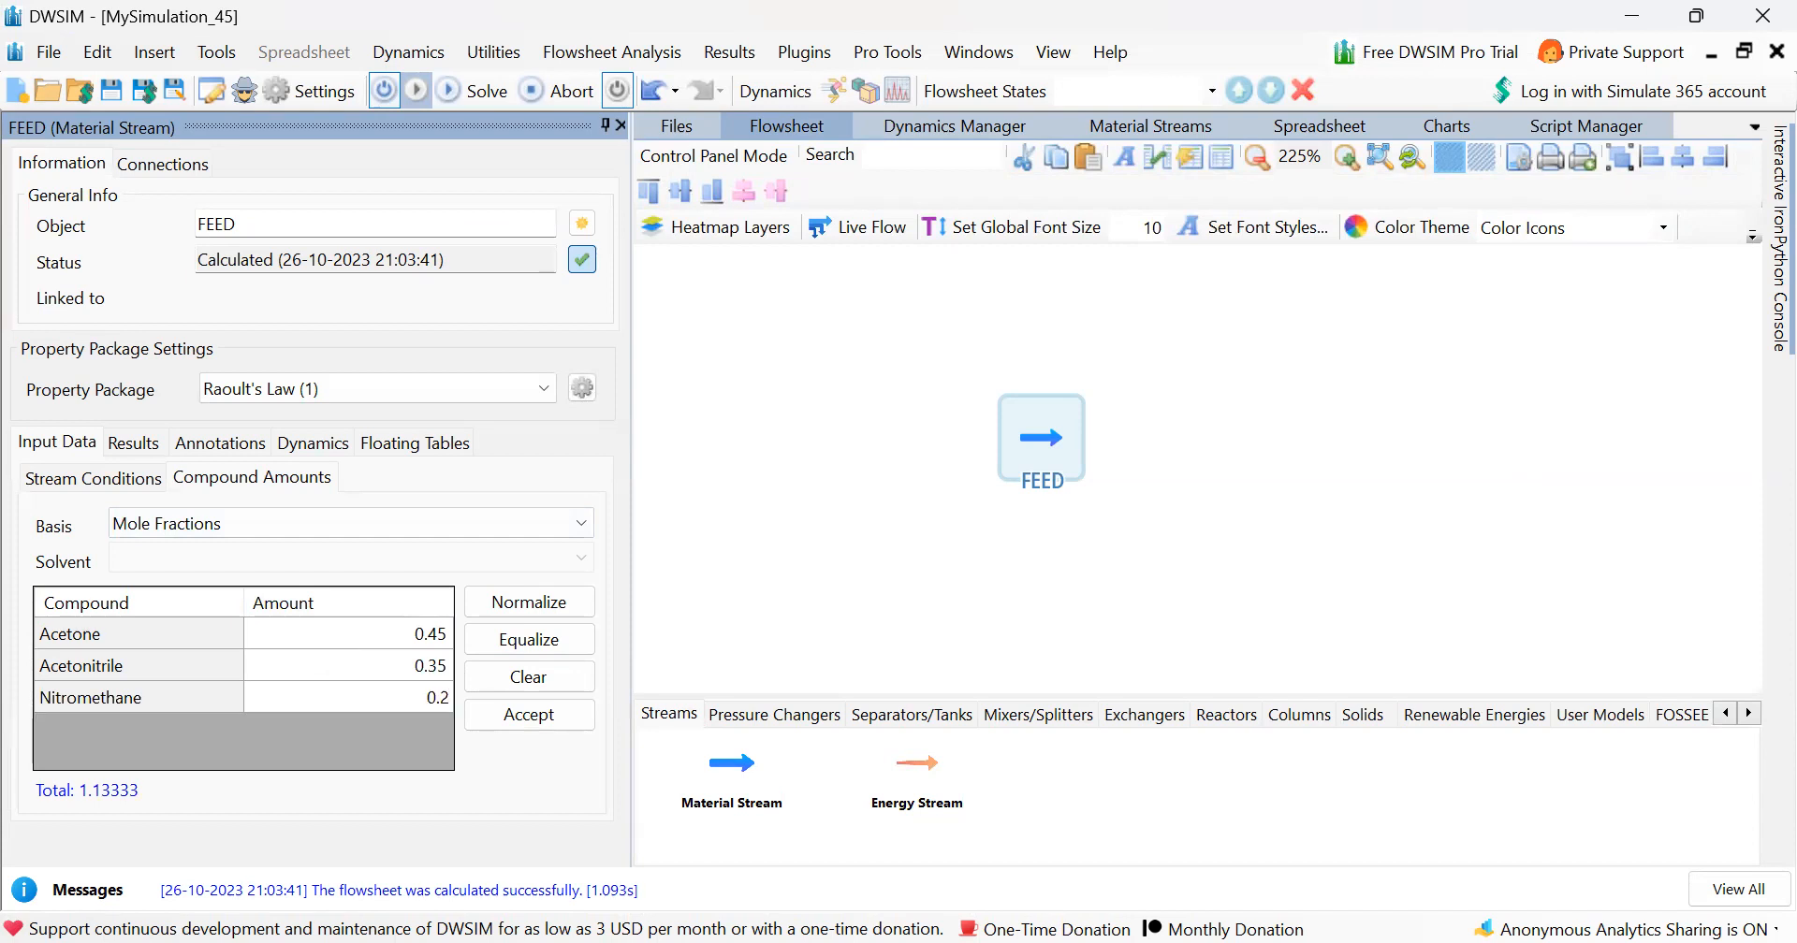
pyautogui.click(524, 715)
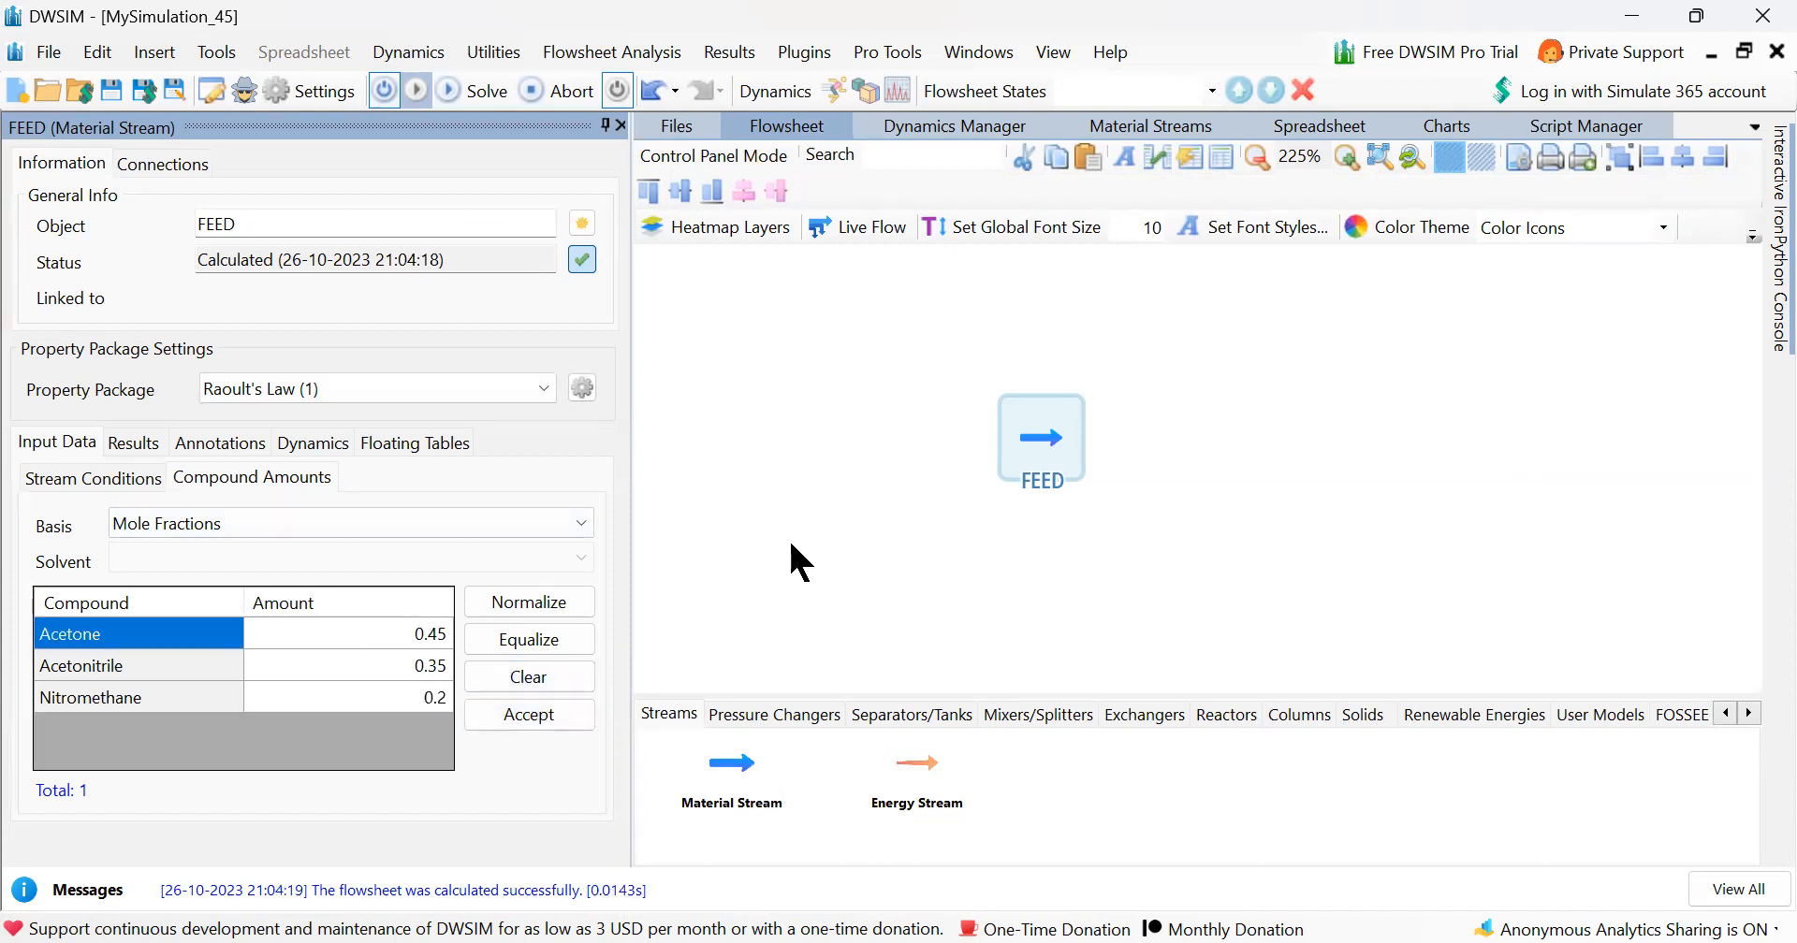
# Return to the FEED stream conditions and insert a text object on the flowsheet, above the FEED stream.
pyautogui.click(108, 477)
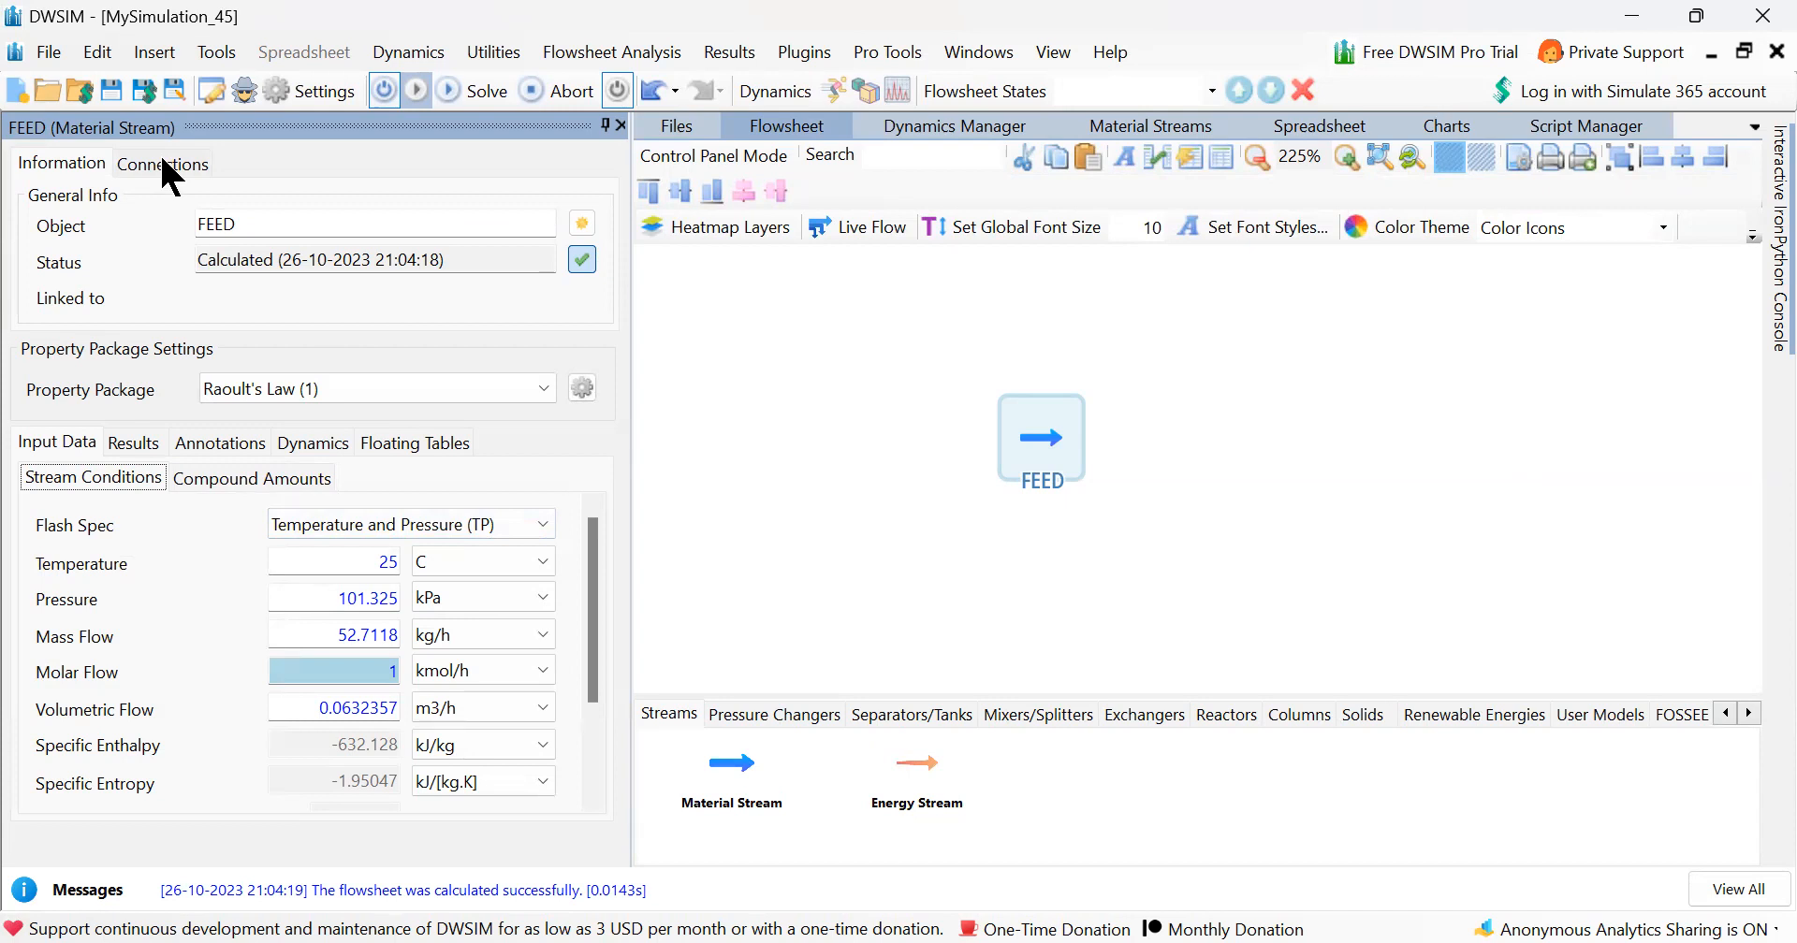
pyautogui.click(159, 54)
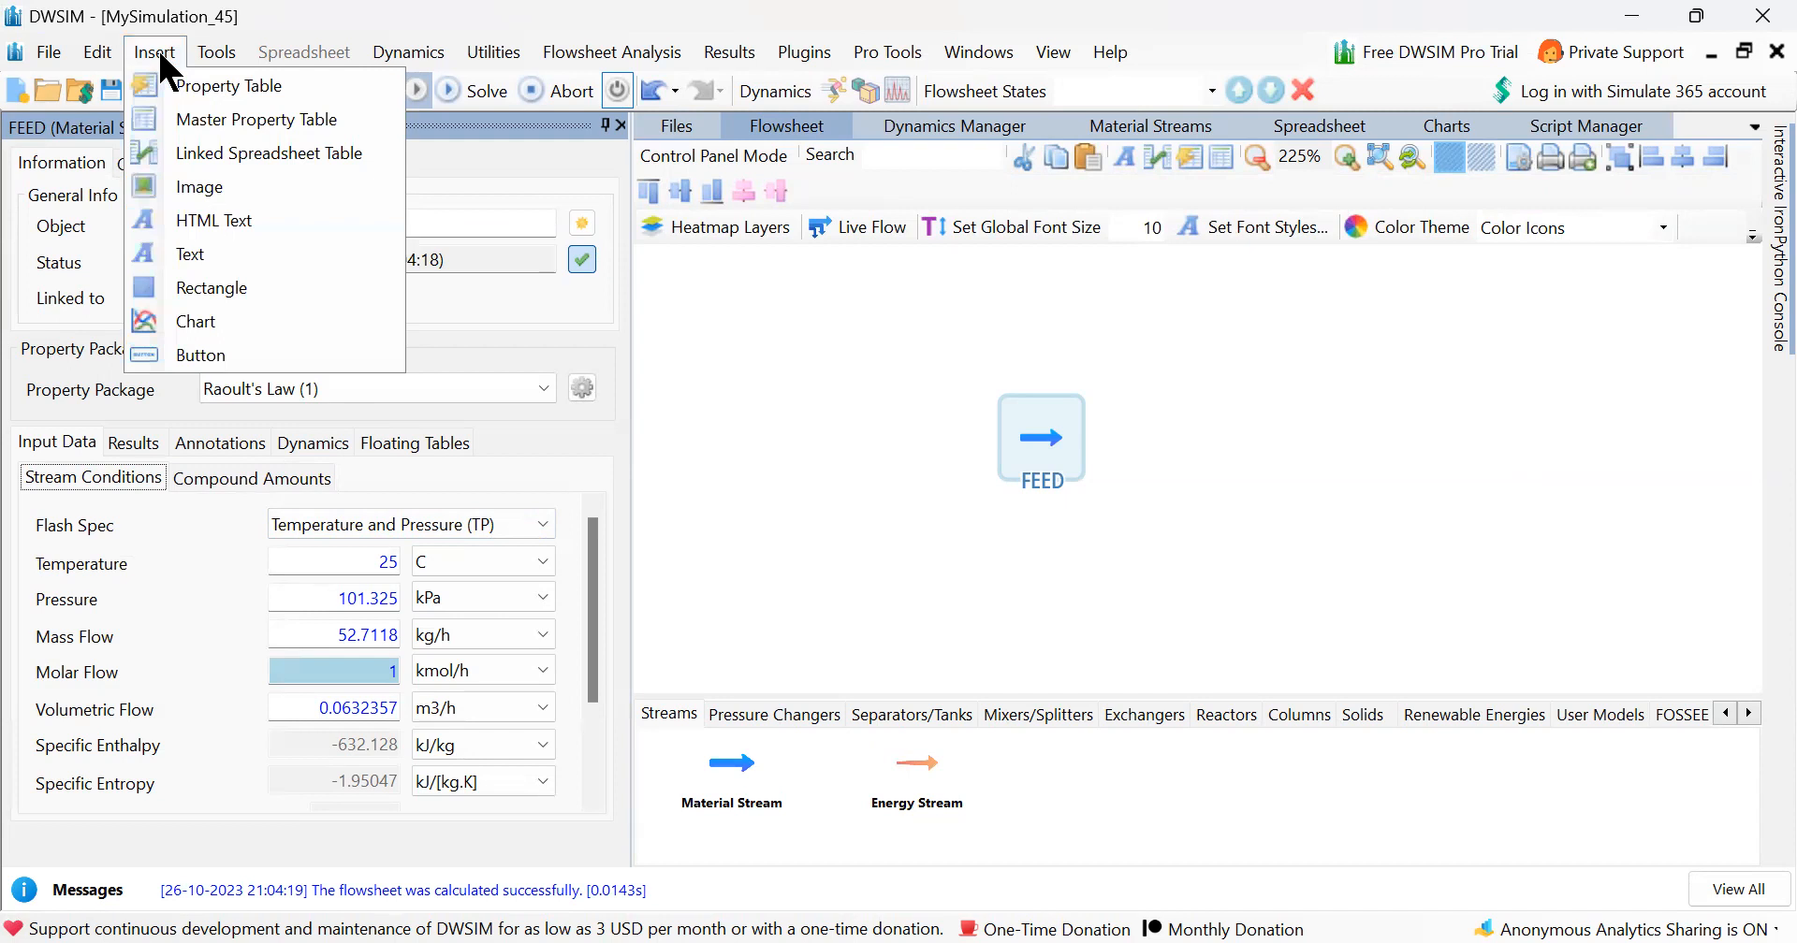
pyautogui.click(192, 252)
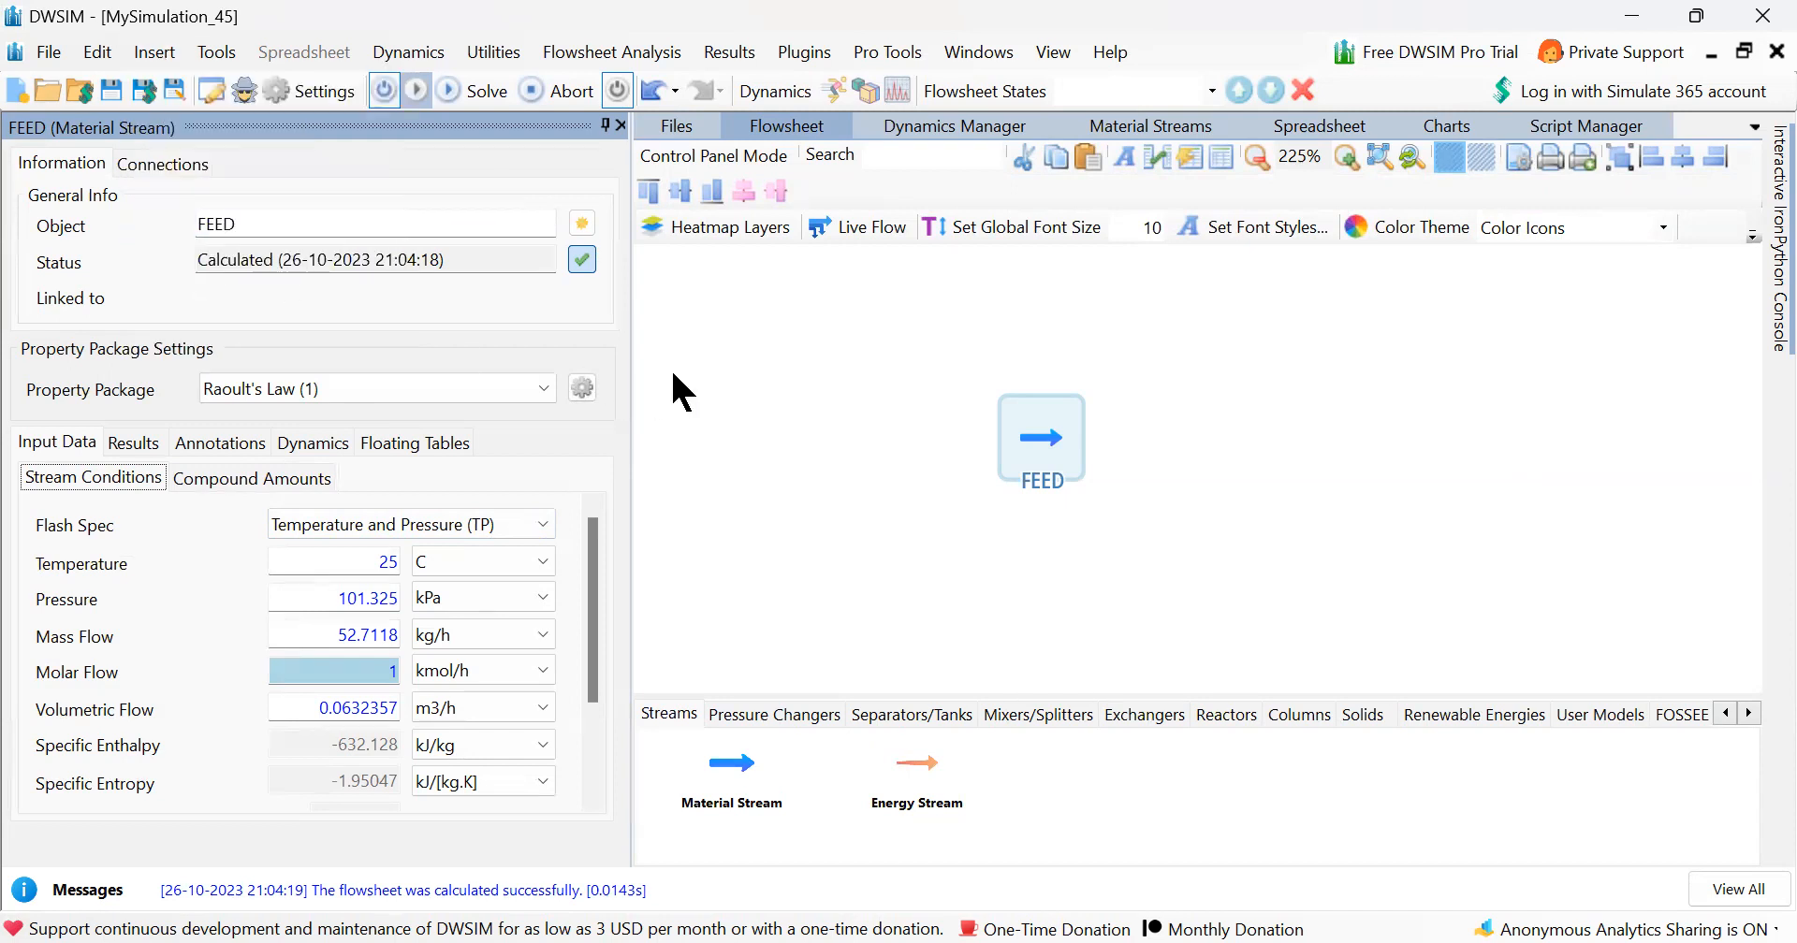
pyautogui.click(726, 354)
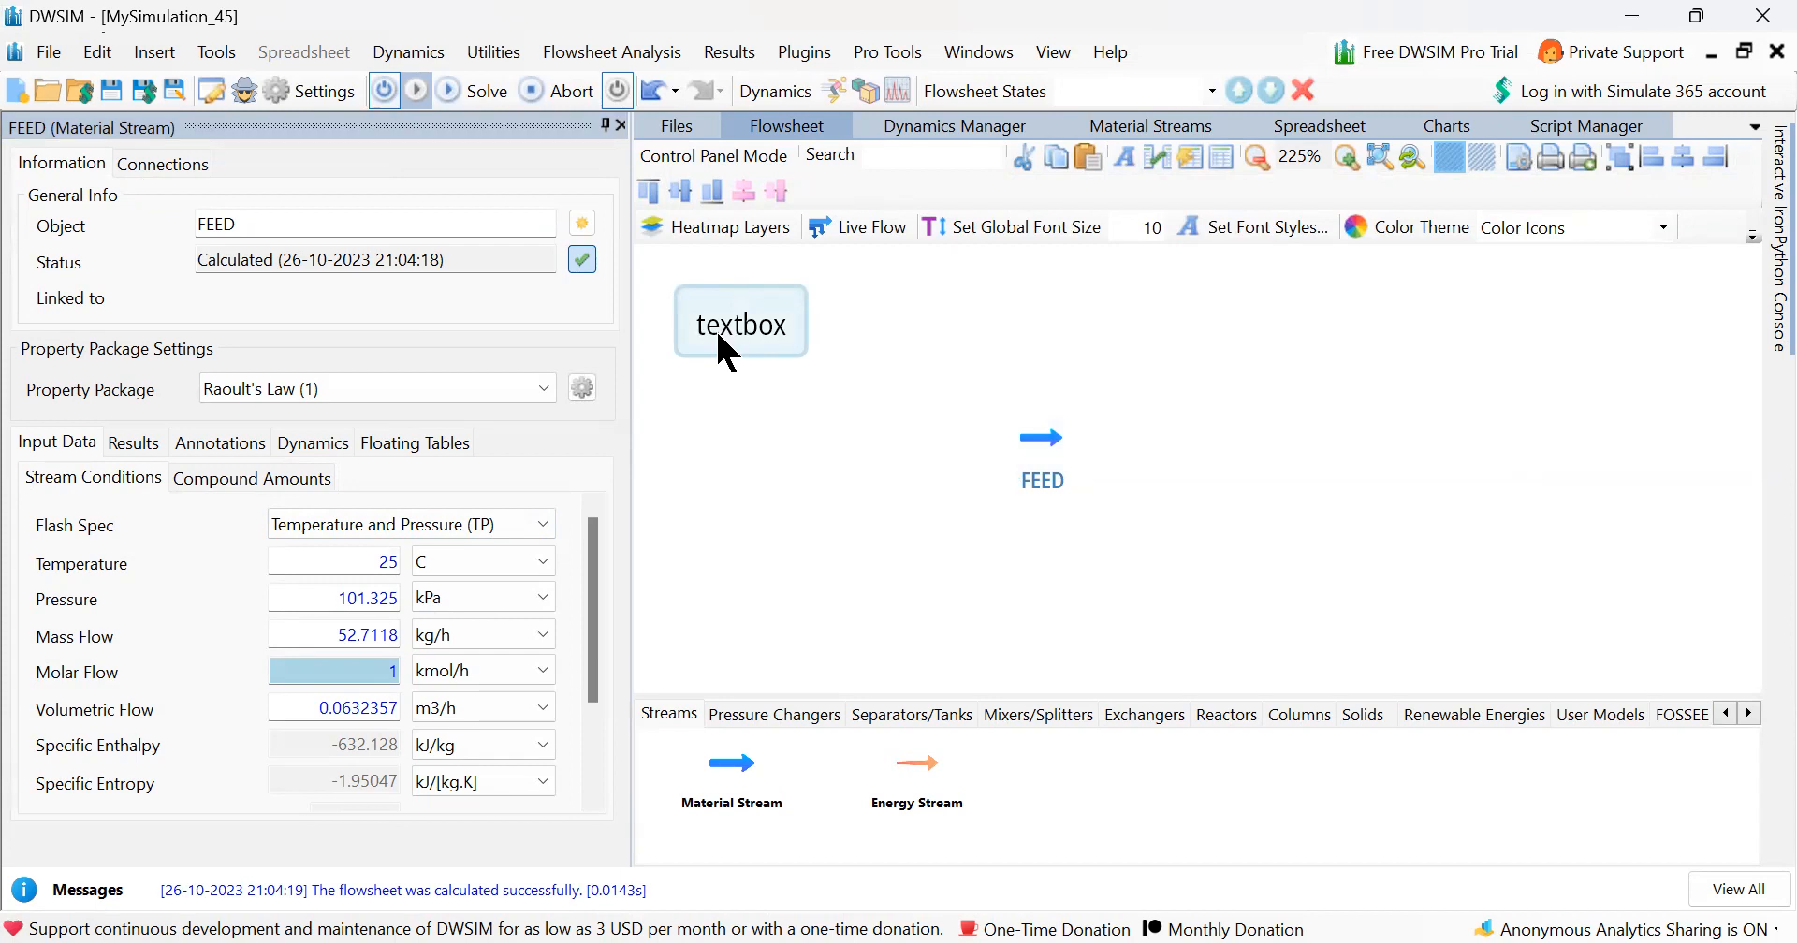
# Open the appearance settings of the text object on the flowsheet and close them without editing.
pyautogui.rightClick(718, 335)
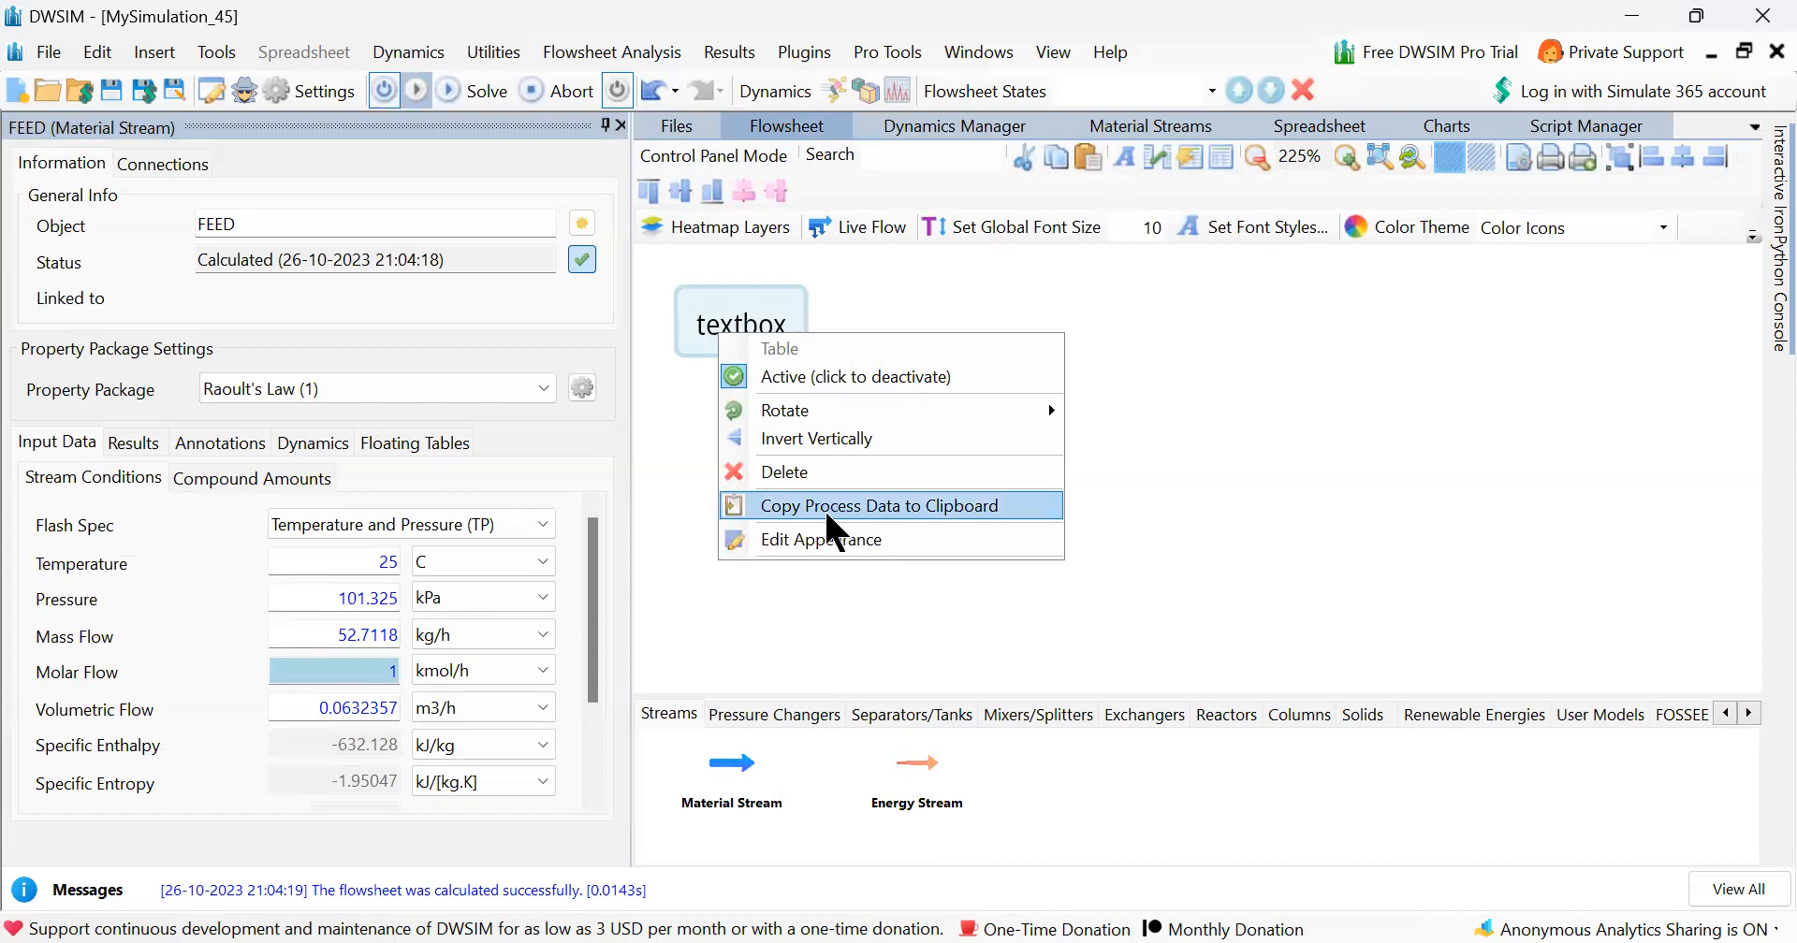
pyautogui.click(736, 306)
pyautogui.doubleClick(735, 307)
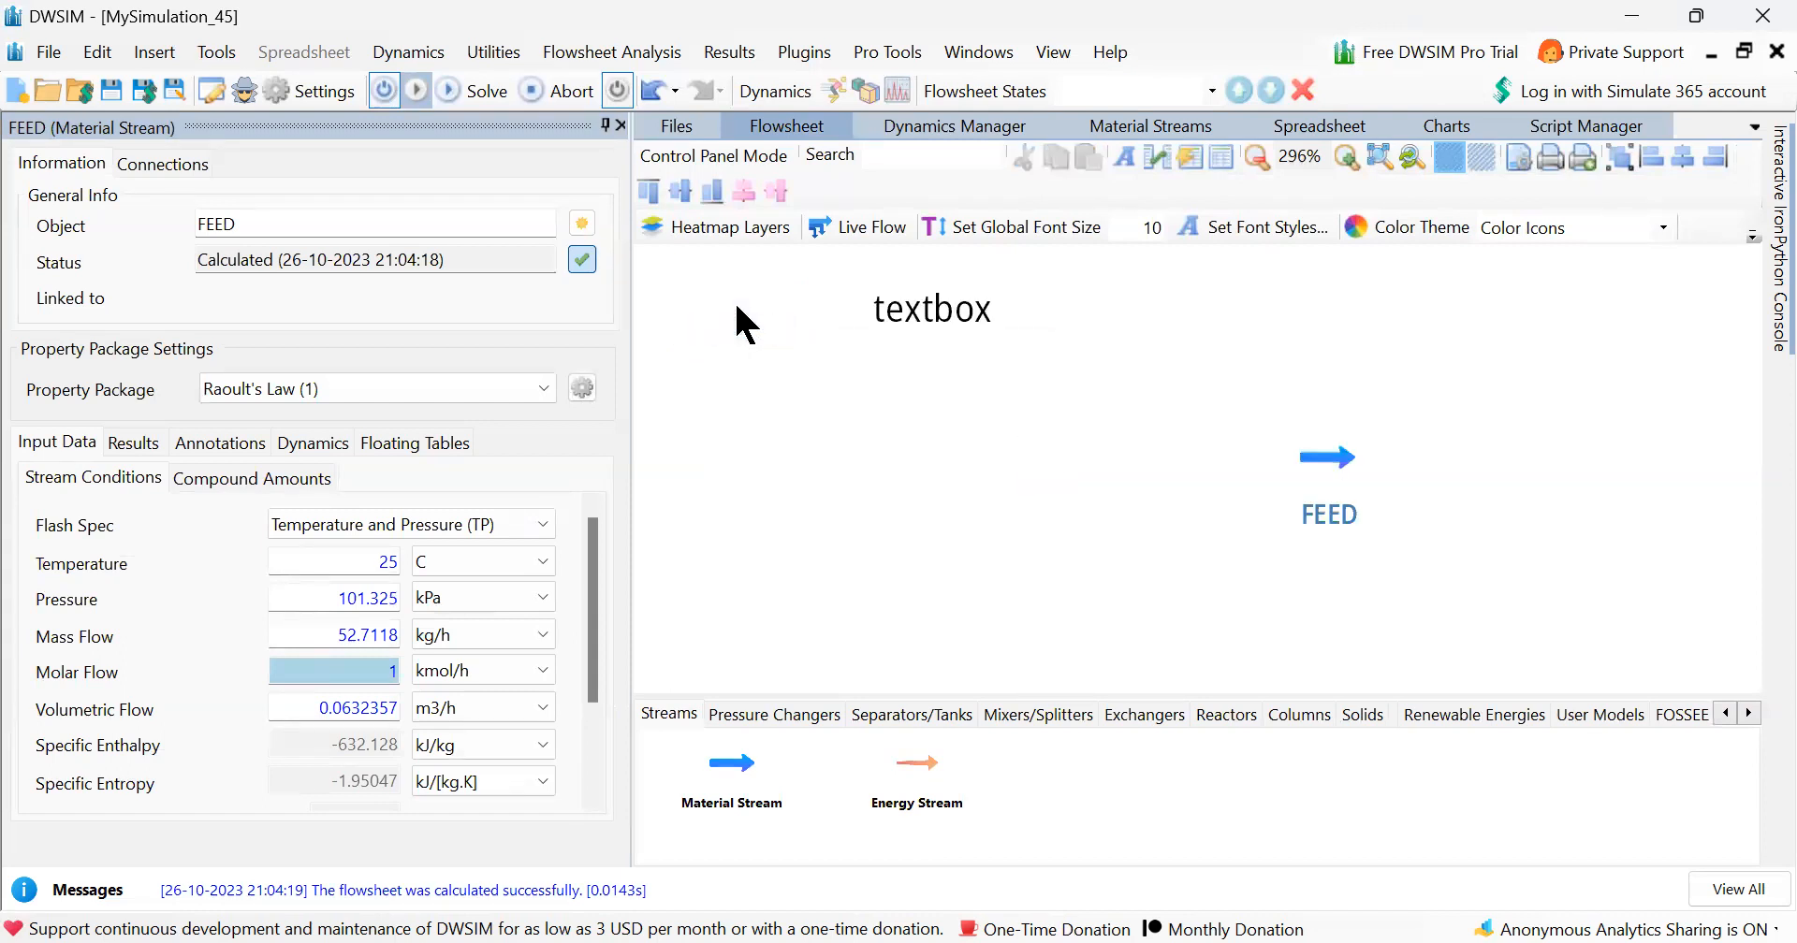
pyautogui.rightClick(884, 318)
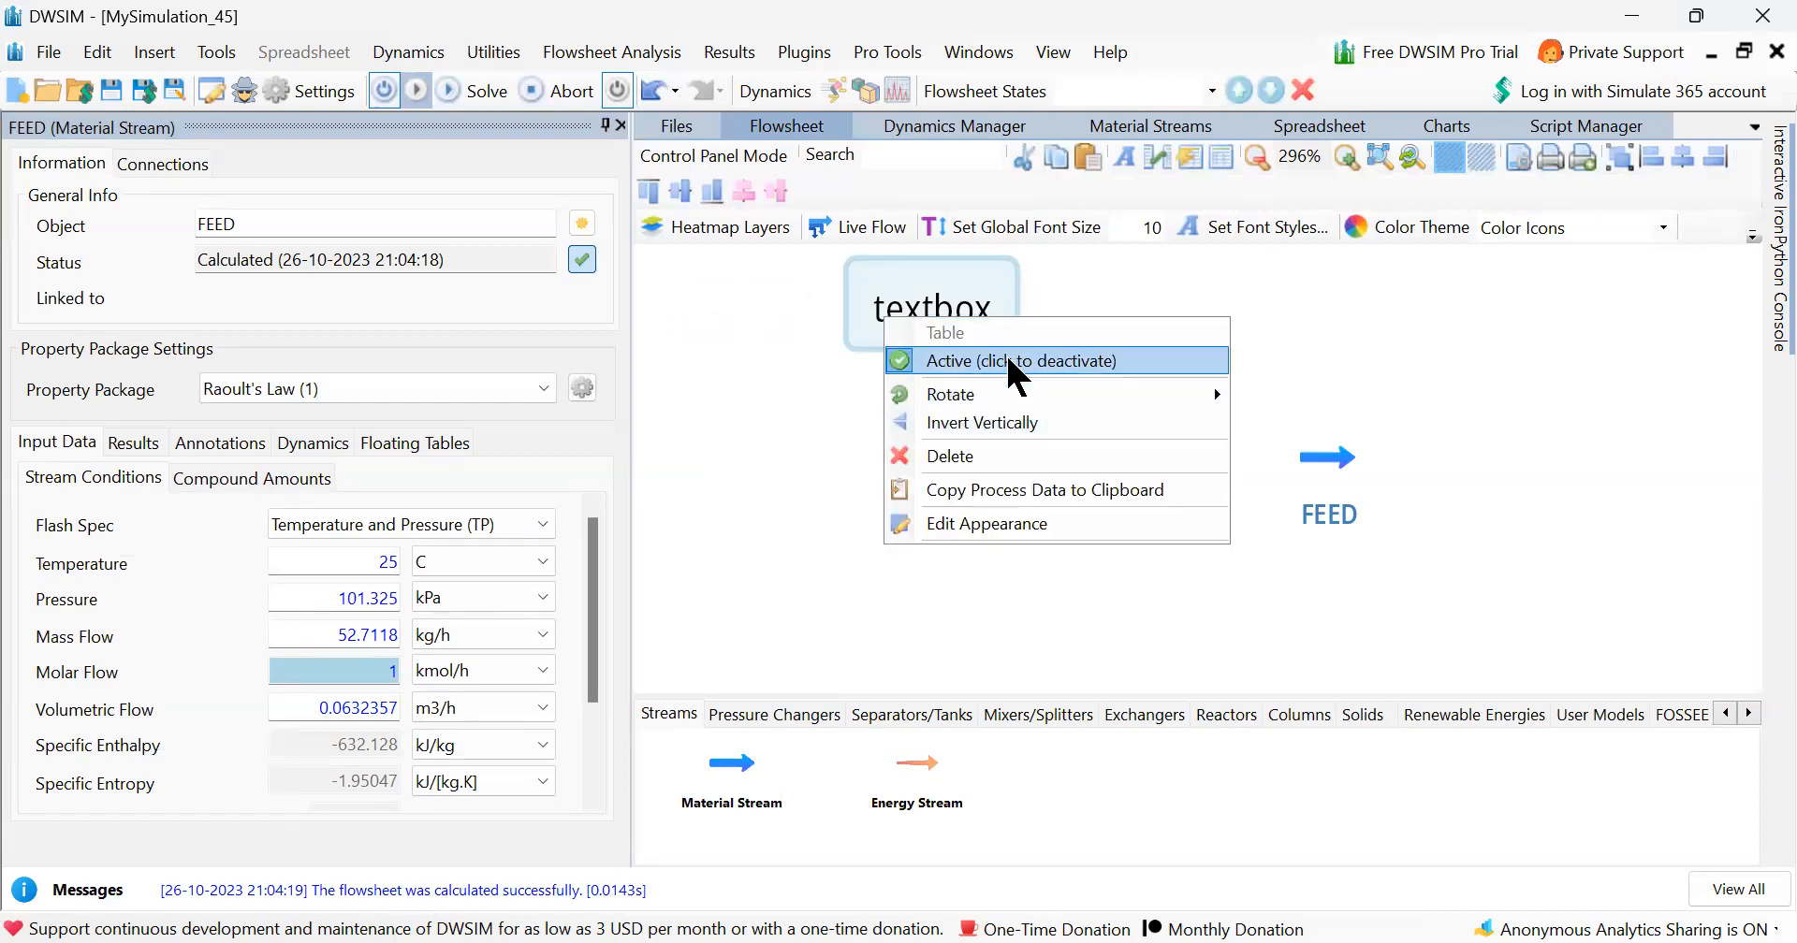
pyautogui.click(979, 534)
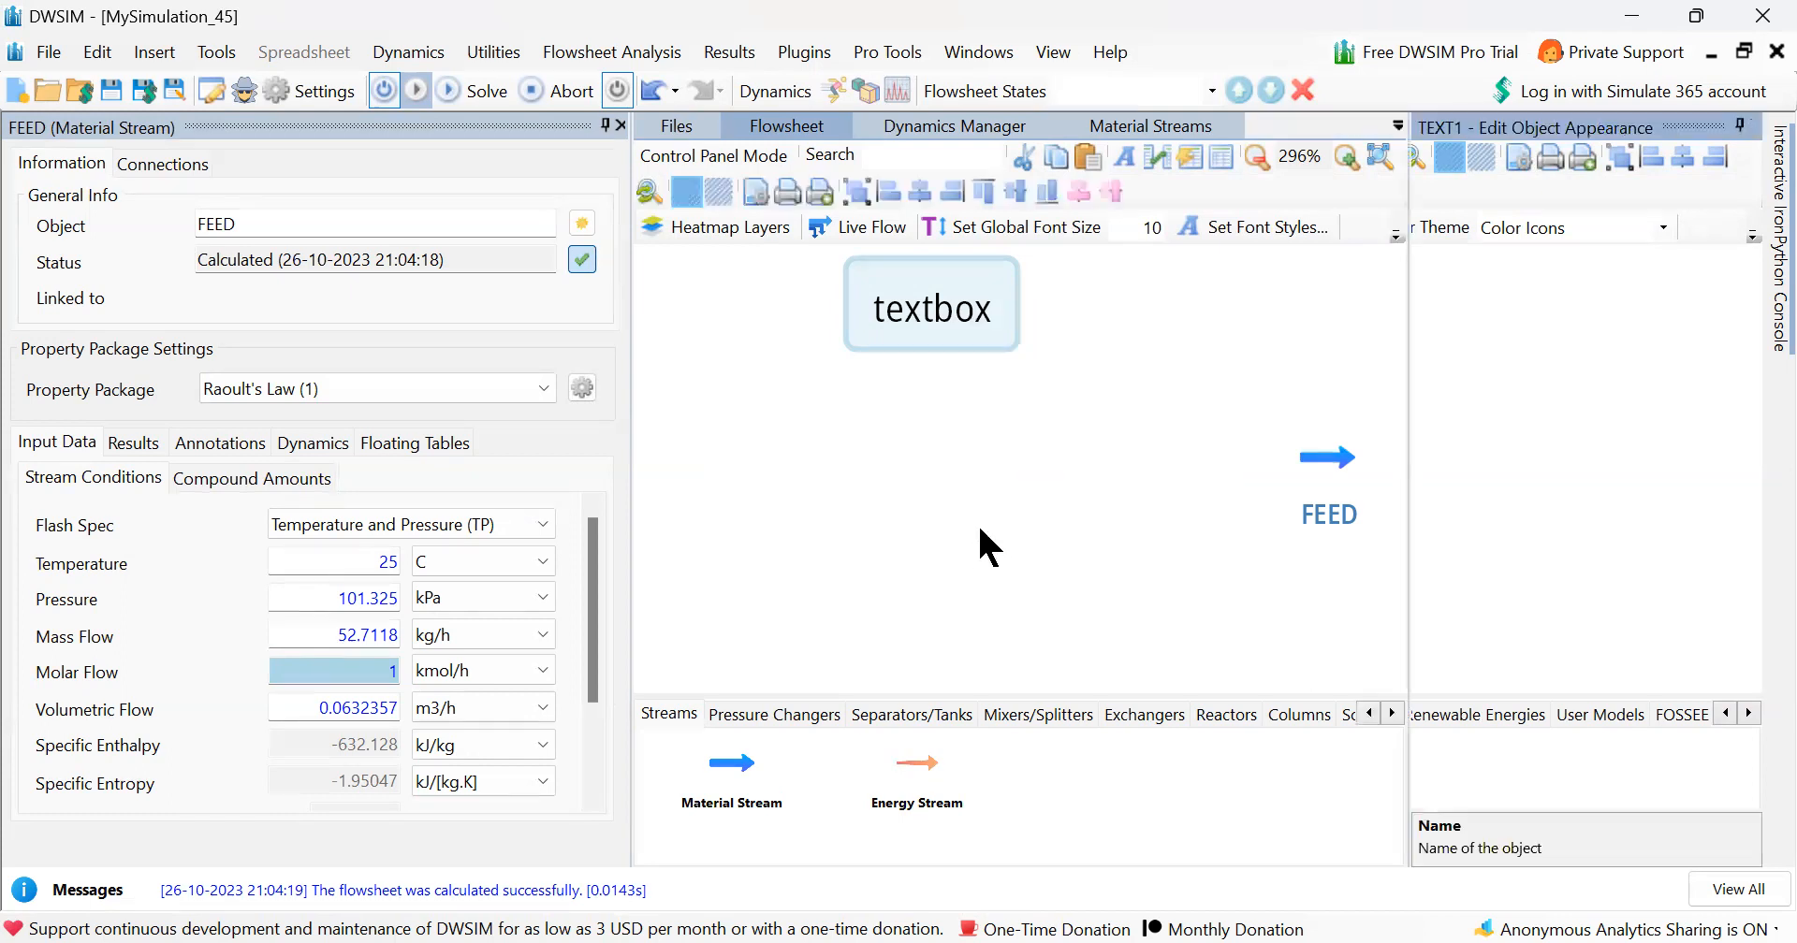
pyautogui.click(1752, 126)
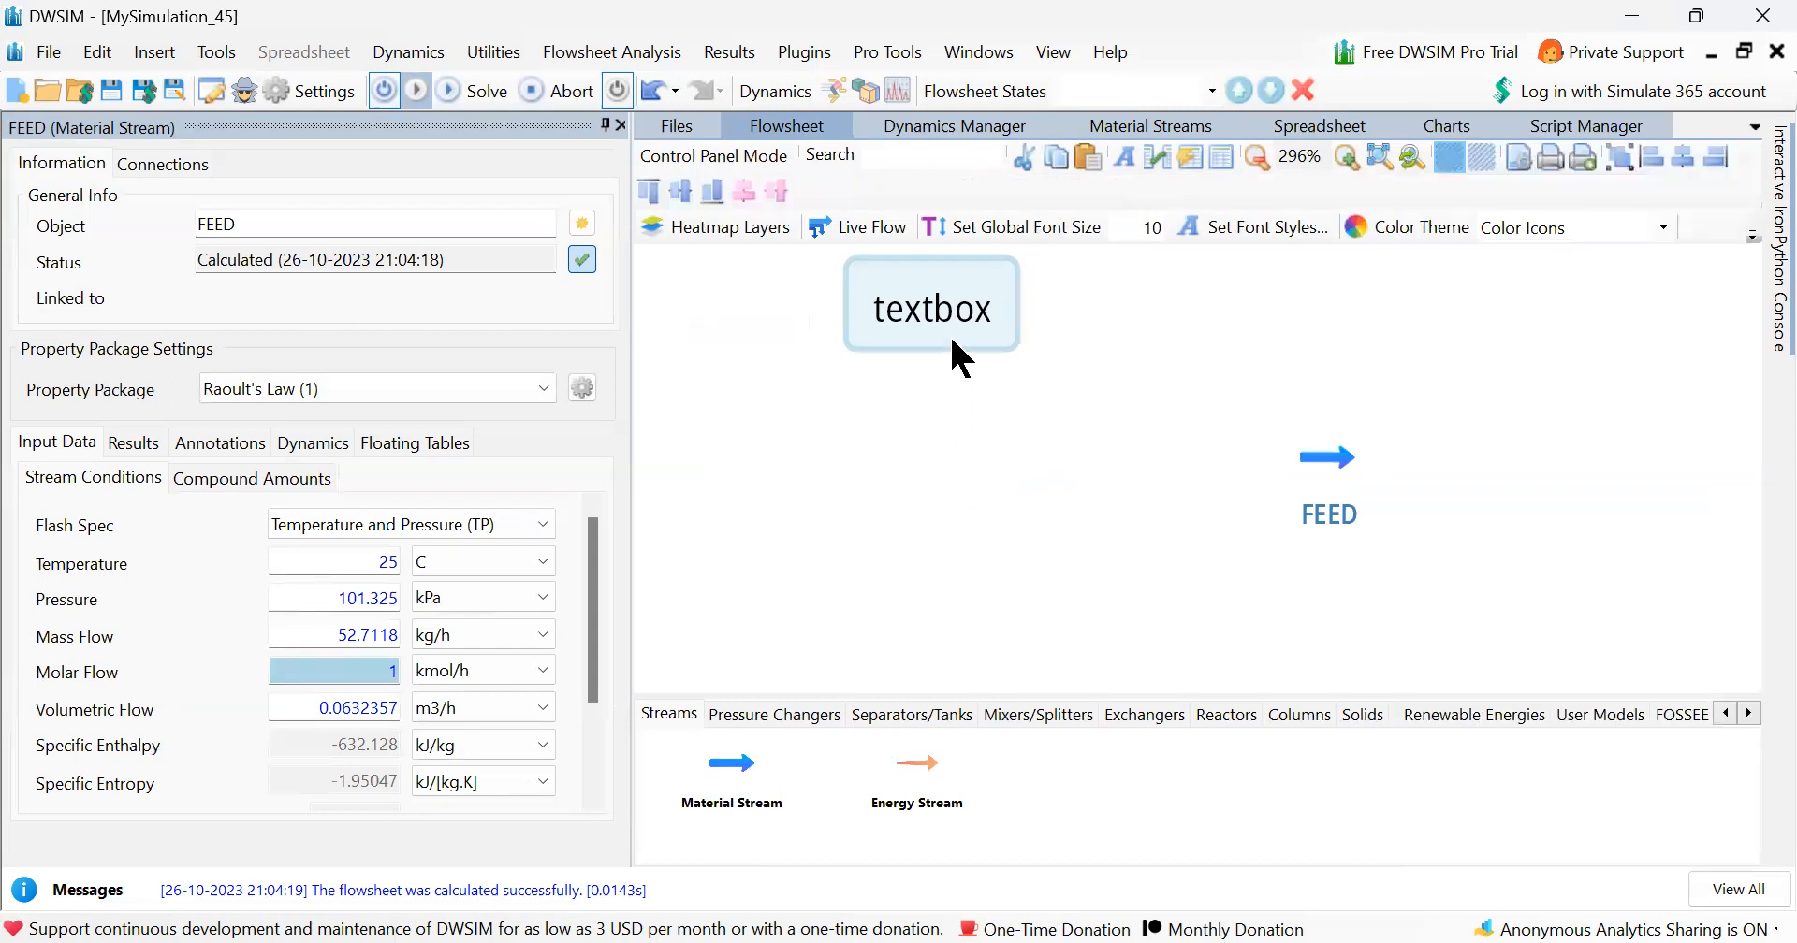
# Delete the text object from the flowsheet.
pyautogui.moveTo(947, 337); pyautogui.dragTo(842, 374)
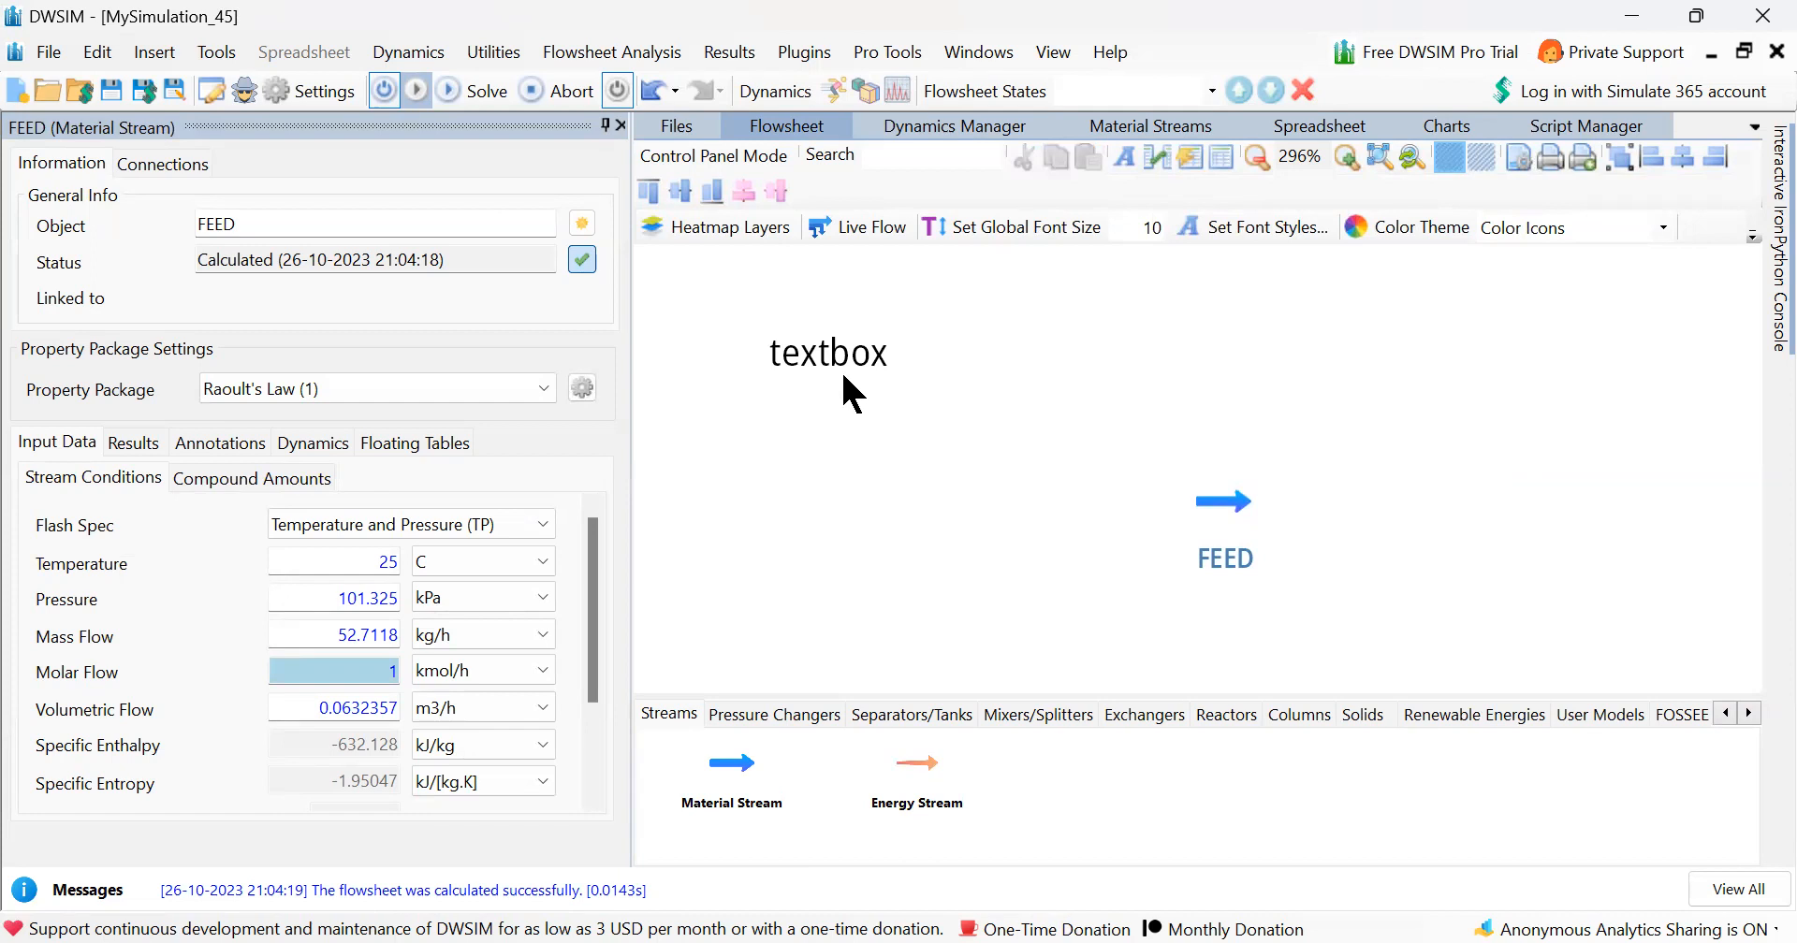
pyautogui.click(831, 363)
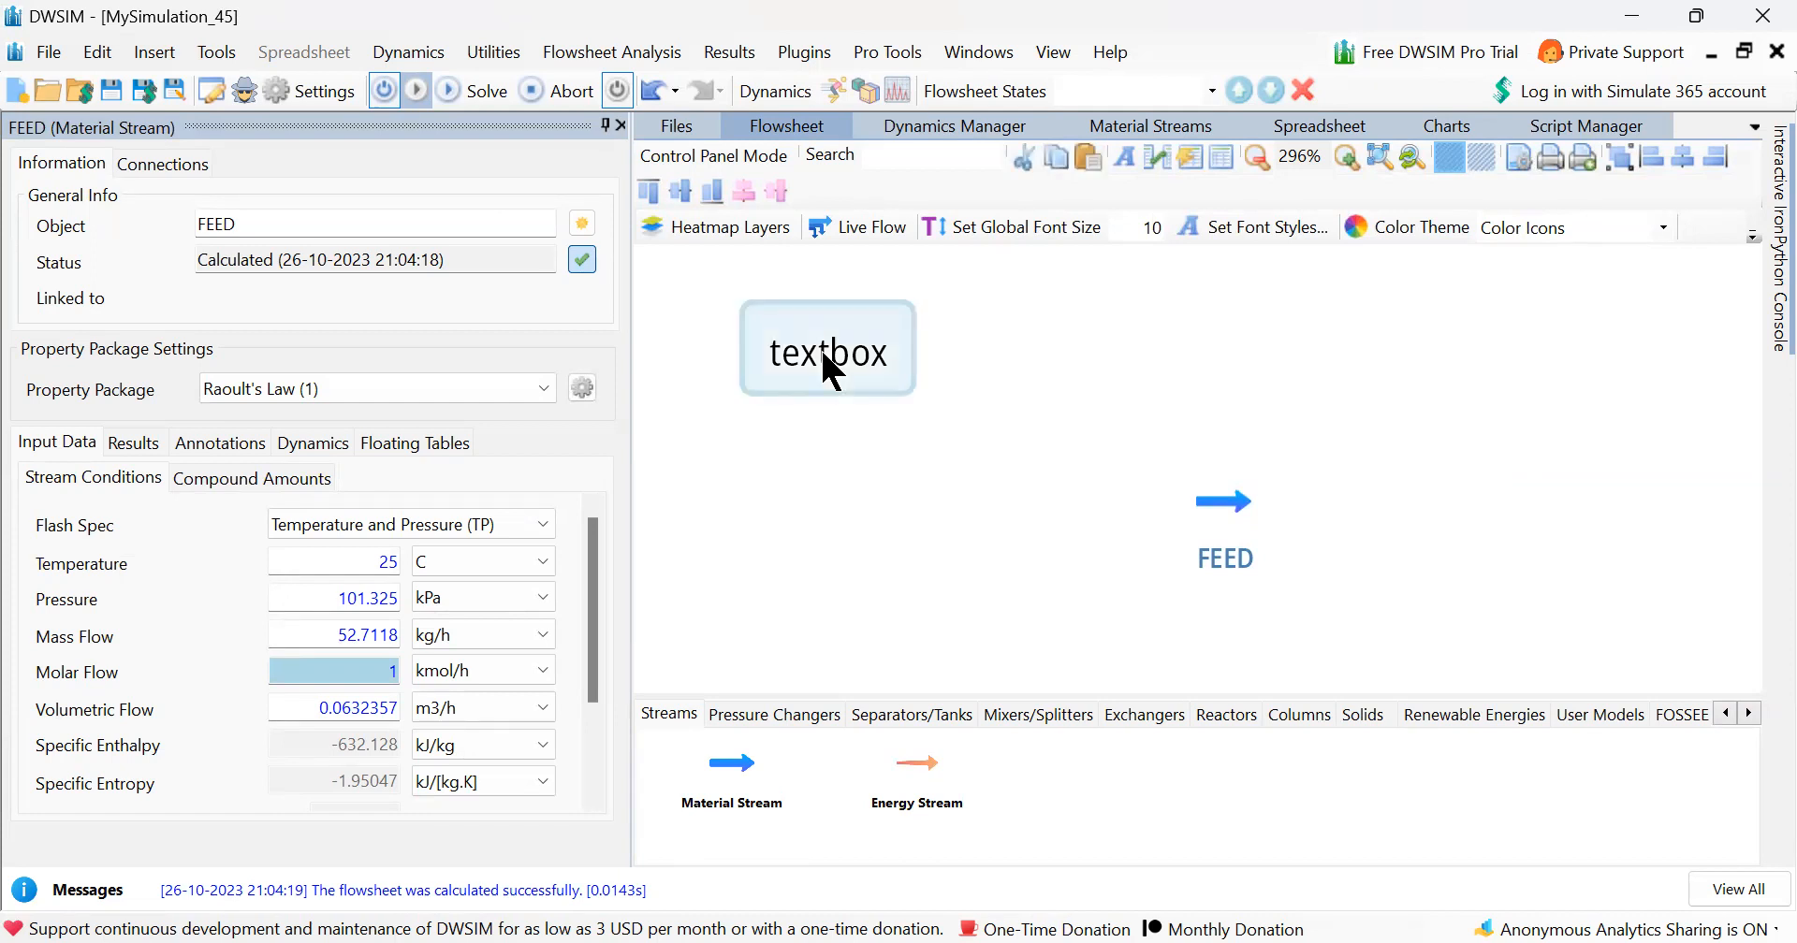
pyautogui.press('Delete')
pyautogui.press('Return')
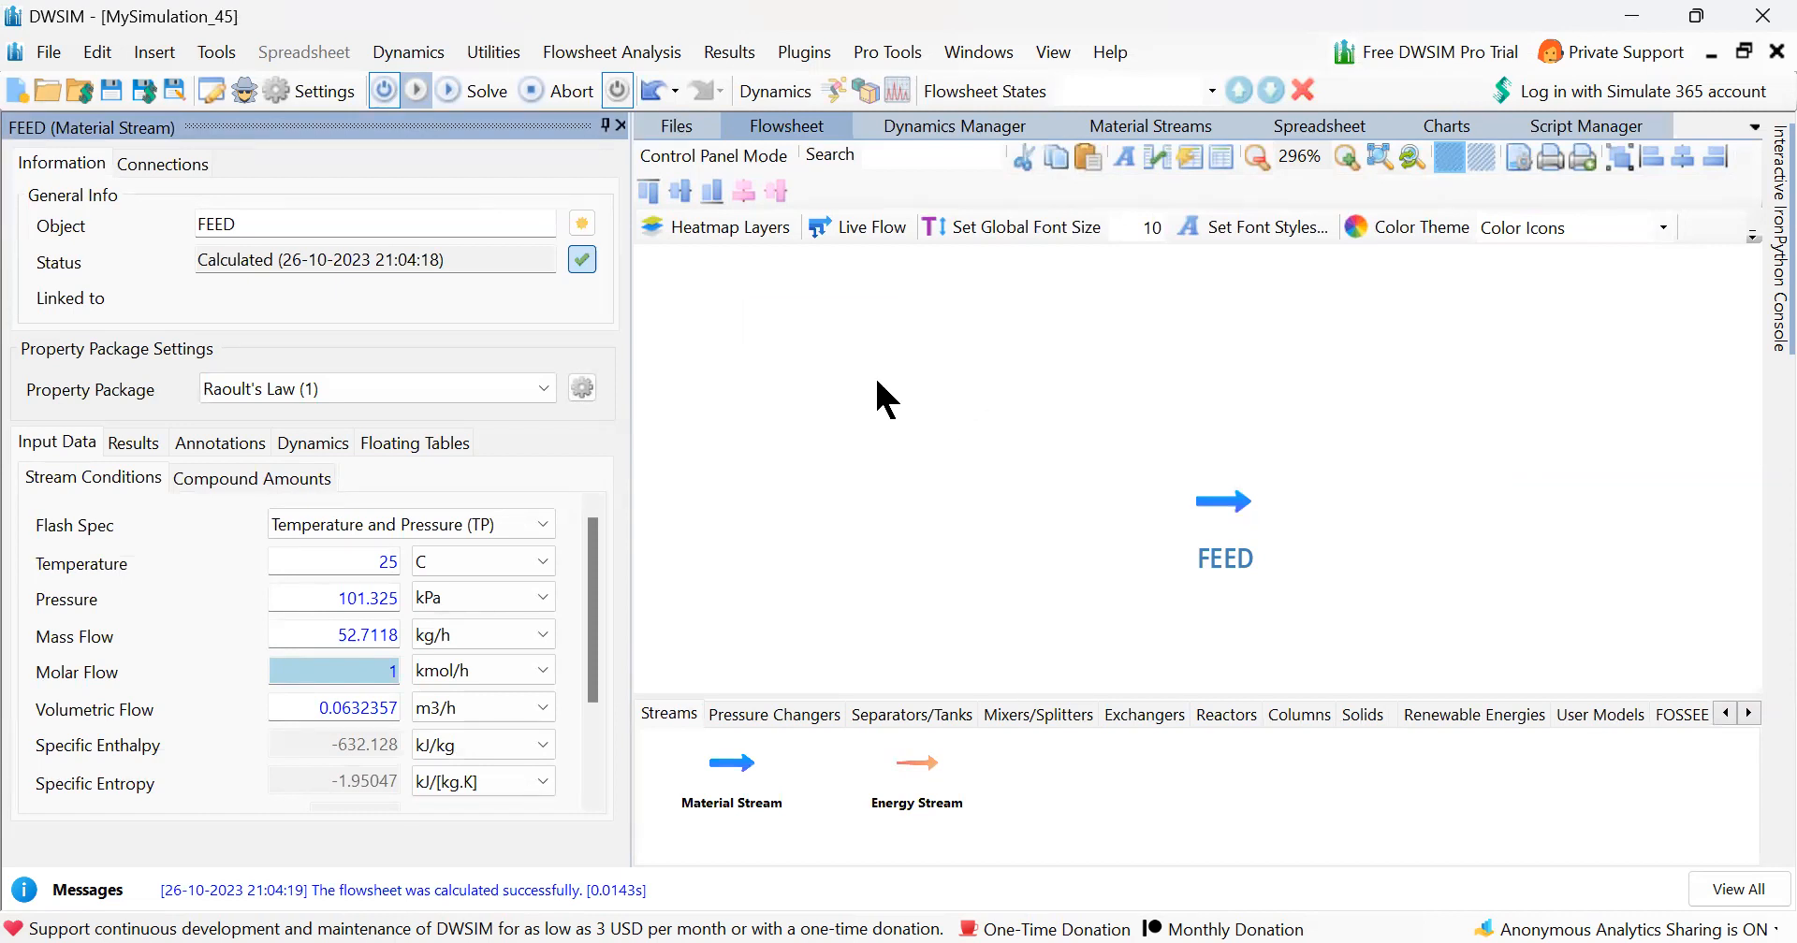
pyautogui.click(365, 524)
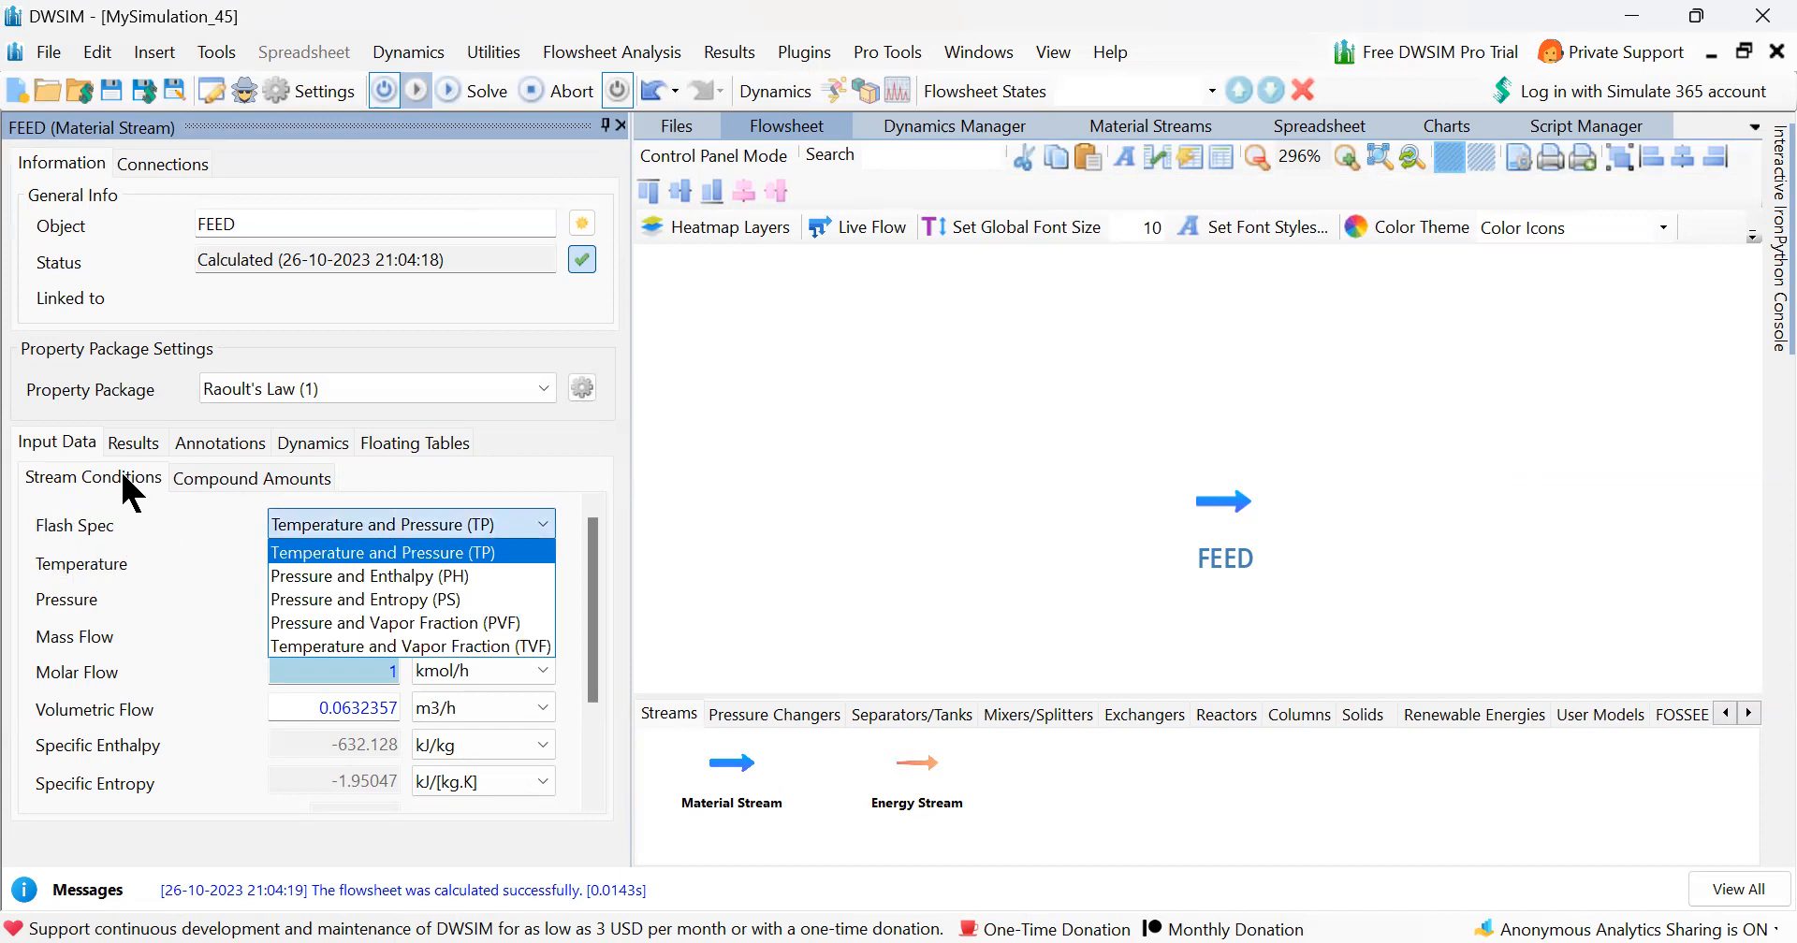
pyautogui.click(999, 51)
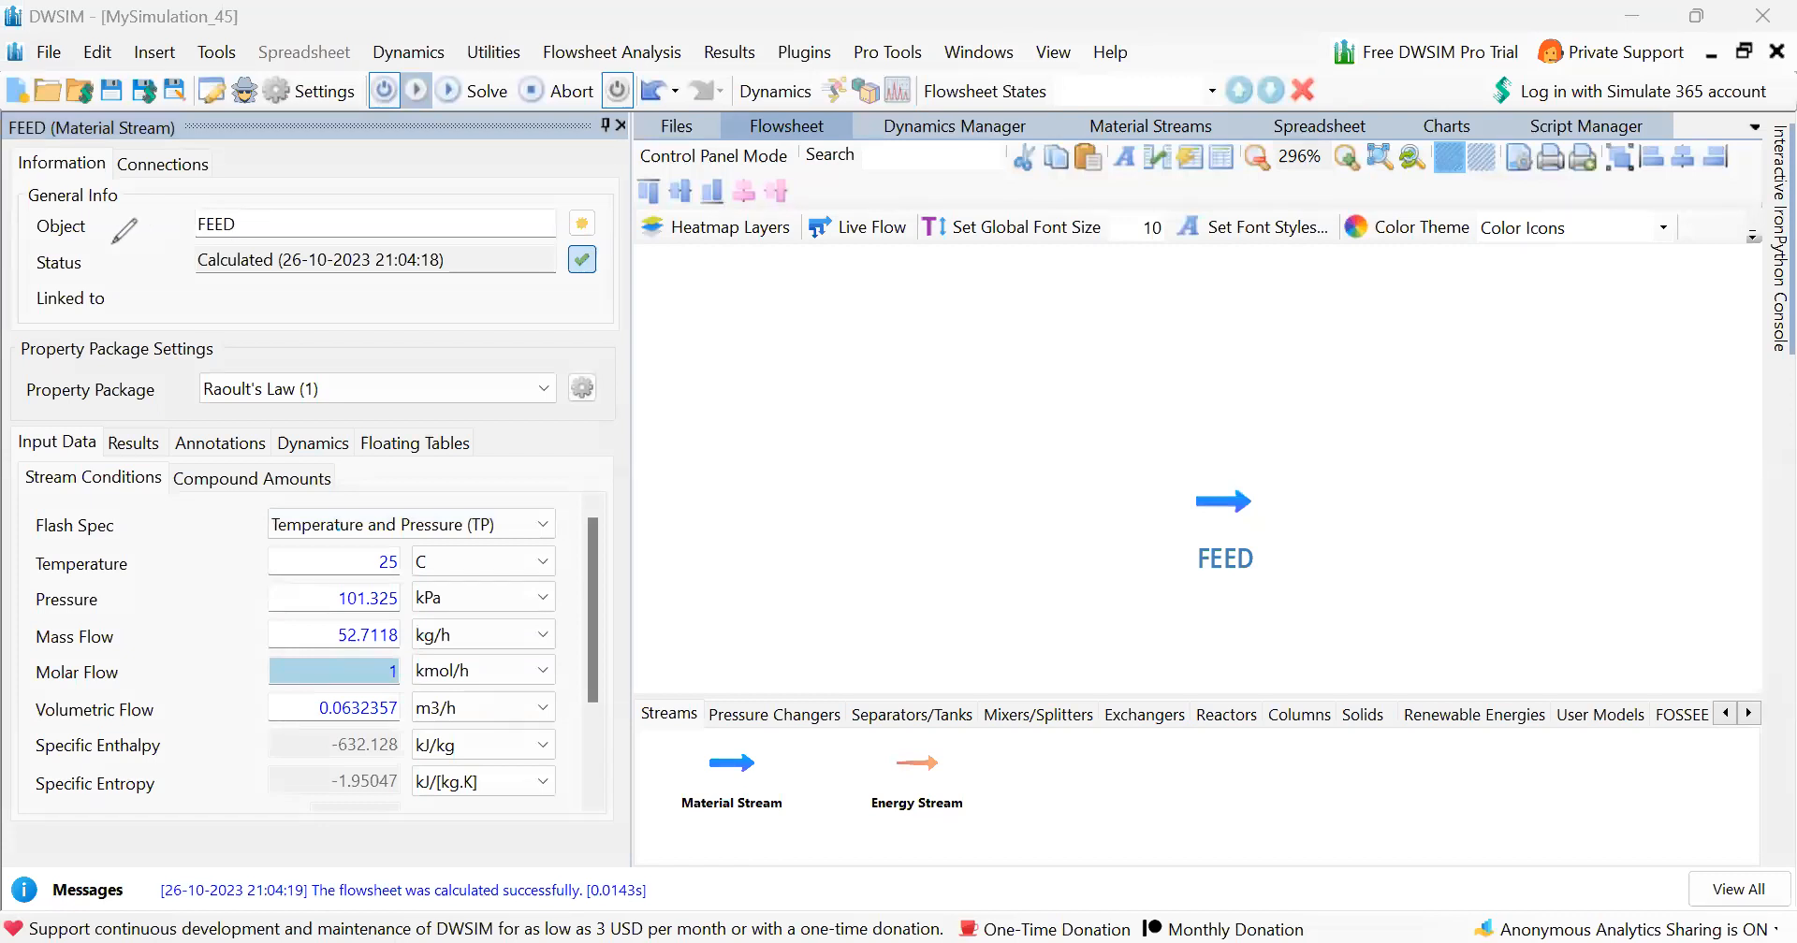
pyautogui.click(769, 525)
pyautogui.moveTo(158, 417)
pyautogui.mouseDown()
pyautogui.moveTo(79, 423)
pyautogui.moveTo(136, 532)
pyautogui.moveTo(157, 512)
pyautogui.moveTo(166, 541)
pyautogui.moveTo(112, 541)
pyautogui.mouseUp()
pyautogui.moveTo(168, 517)
pyautogui.mouseDown()
pyautogui.moveTo(143, 522)
pyautogui.moveTo(188, 528)
pyautogui.mouseUp()
pyautogui.moveTo(728, 354)
pyautogui.mouseDown()
pyautogui.moveTo(727, 382)
pyautogui.moveTo(765, 363)
pyautogui.mouseUp()
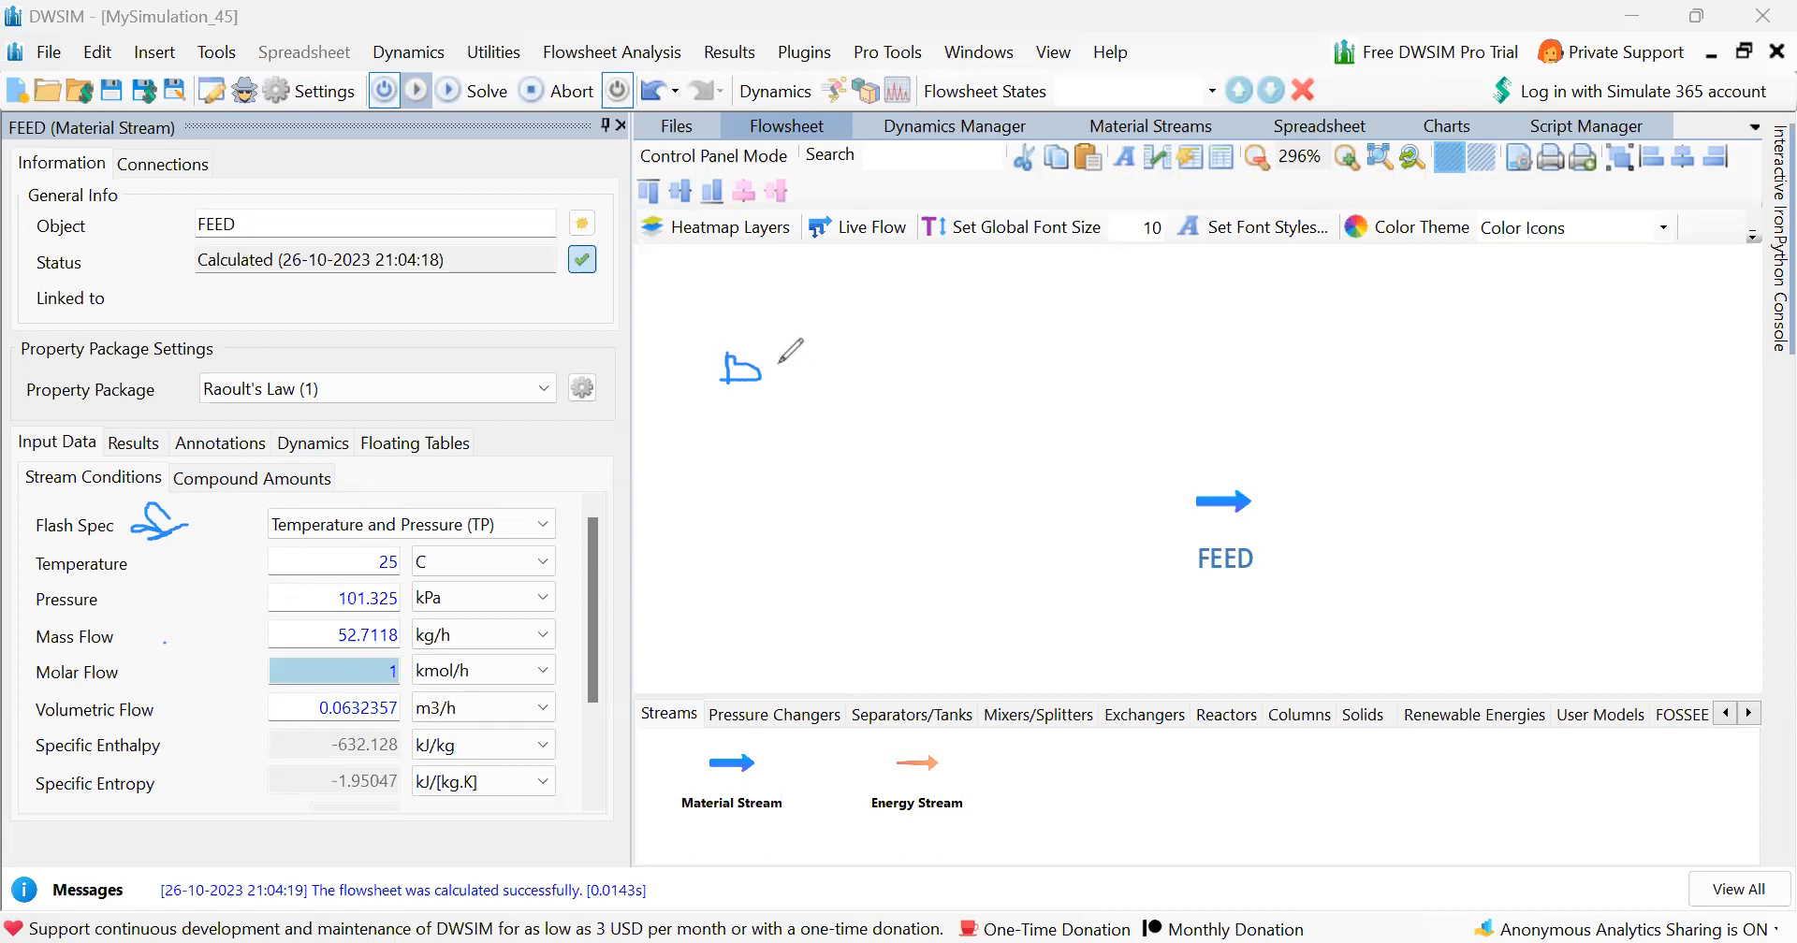
pyautogui.moveTo(779, 359)
pyautogui.mouseDown()
pyautogui.moveTo(786, 384)
pyautogui.moveTo(815, 354)
pyautogui.moveTo(817, 382)
pyautogui.moveTo(869, 374)
pyautogui.mouseUp()
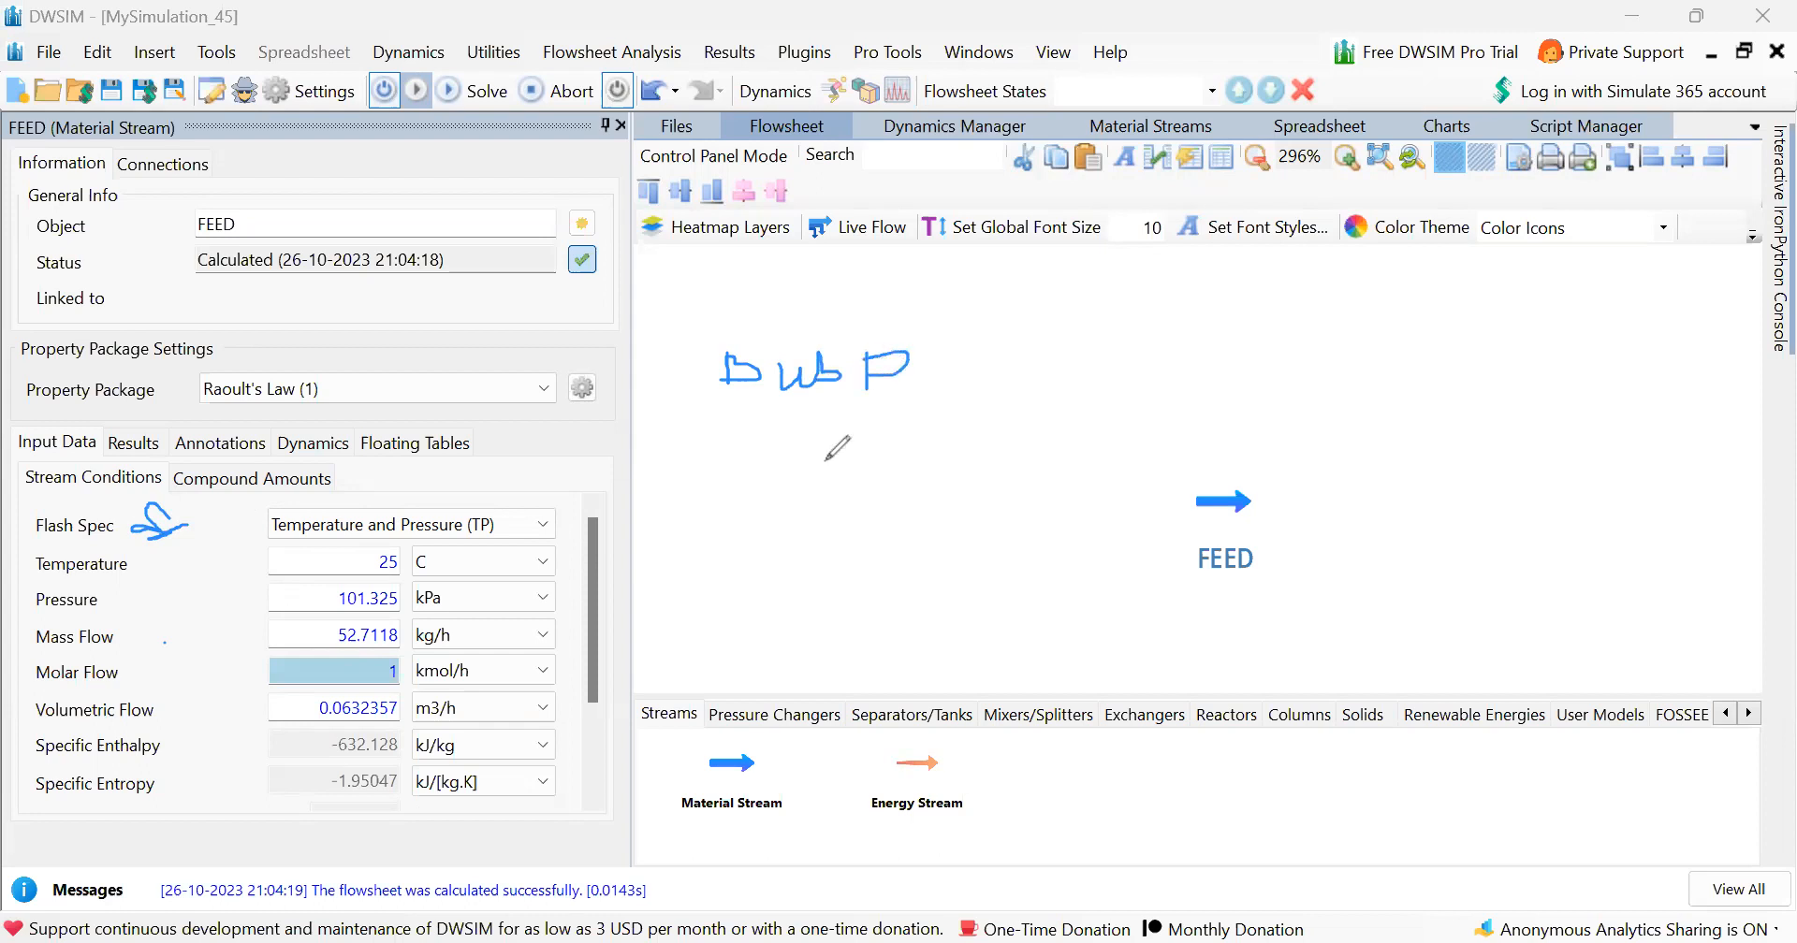
pyautogui.click(98, 304)
pyautogui.moveTo(739, 373); pyautogui.dragTo(939, 355)
pyautogui.moveTo(147, 551); pyautogui.dragTo(172, 516)
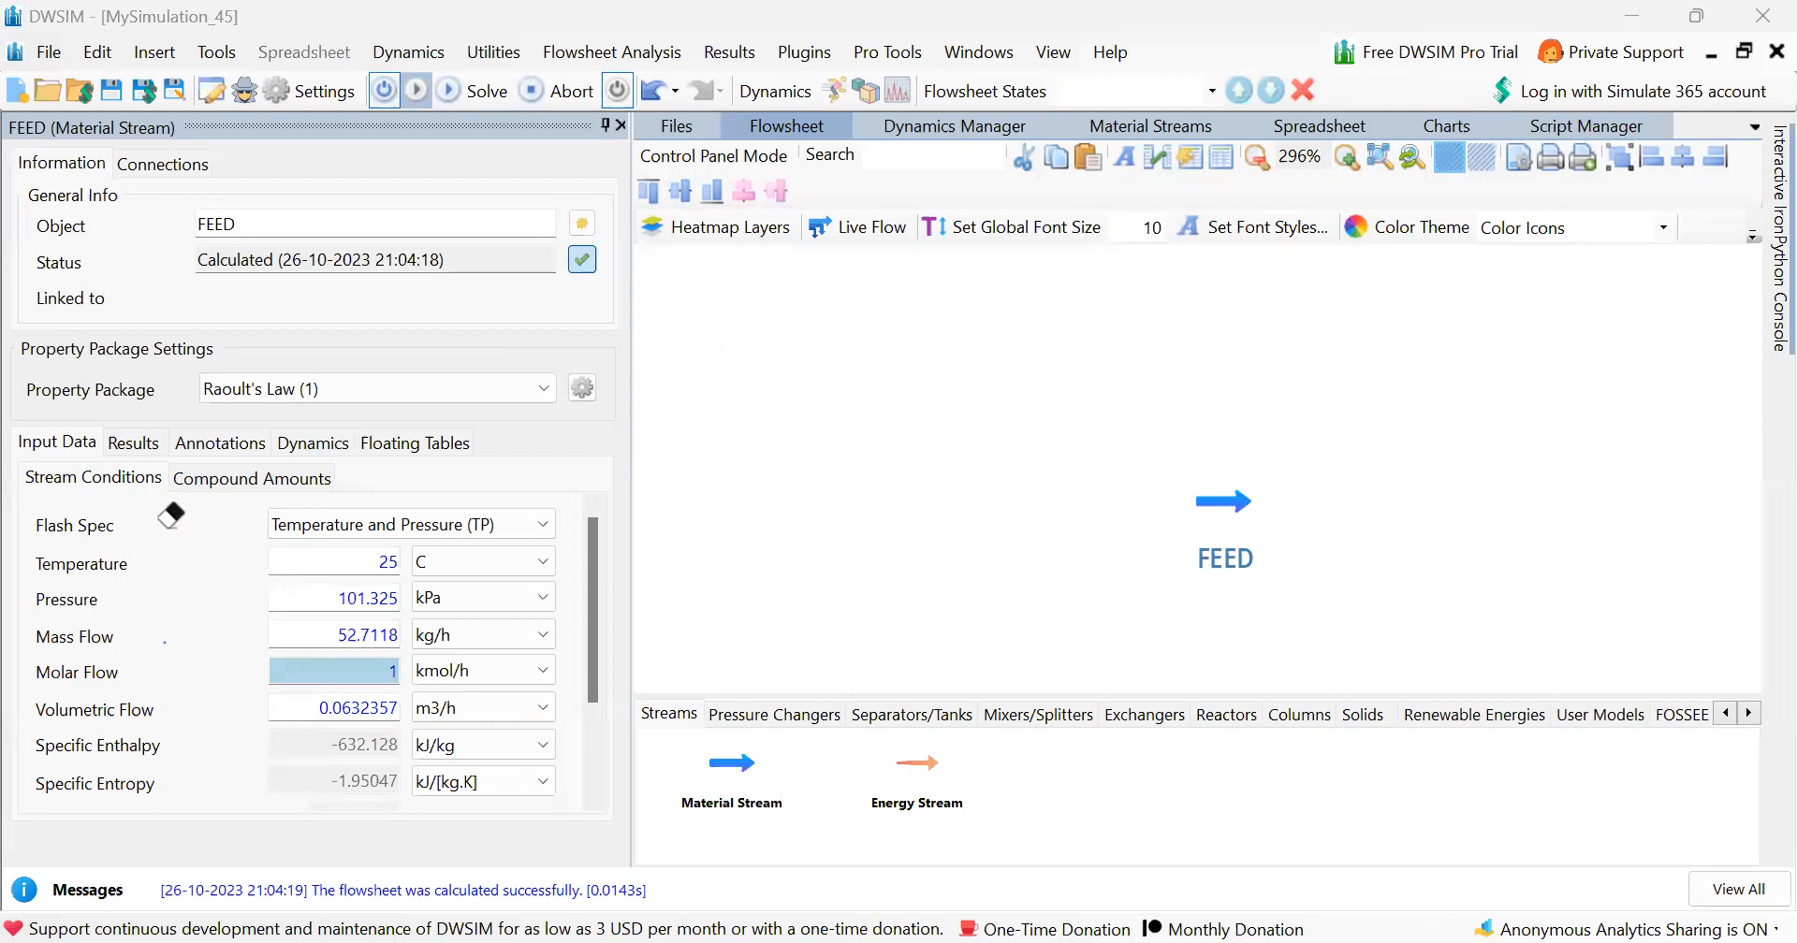
pyautogui.click(98, 380)
# Set the FEED stream's flash specification to Temperature and Vapor Fraction (TVF).
pyautogui.click(365, 517)
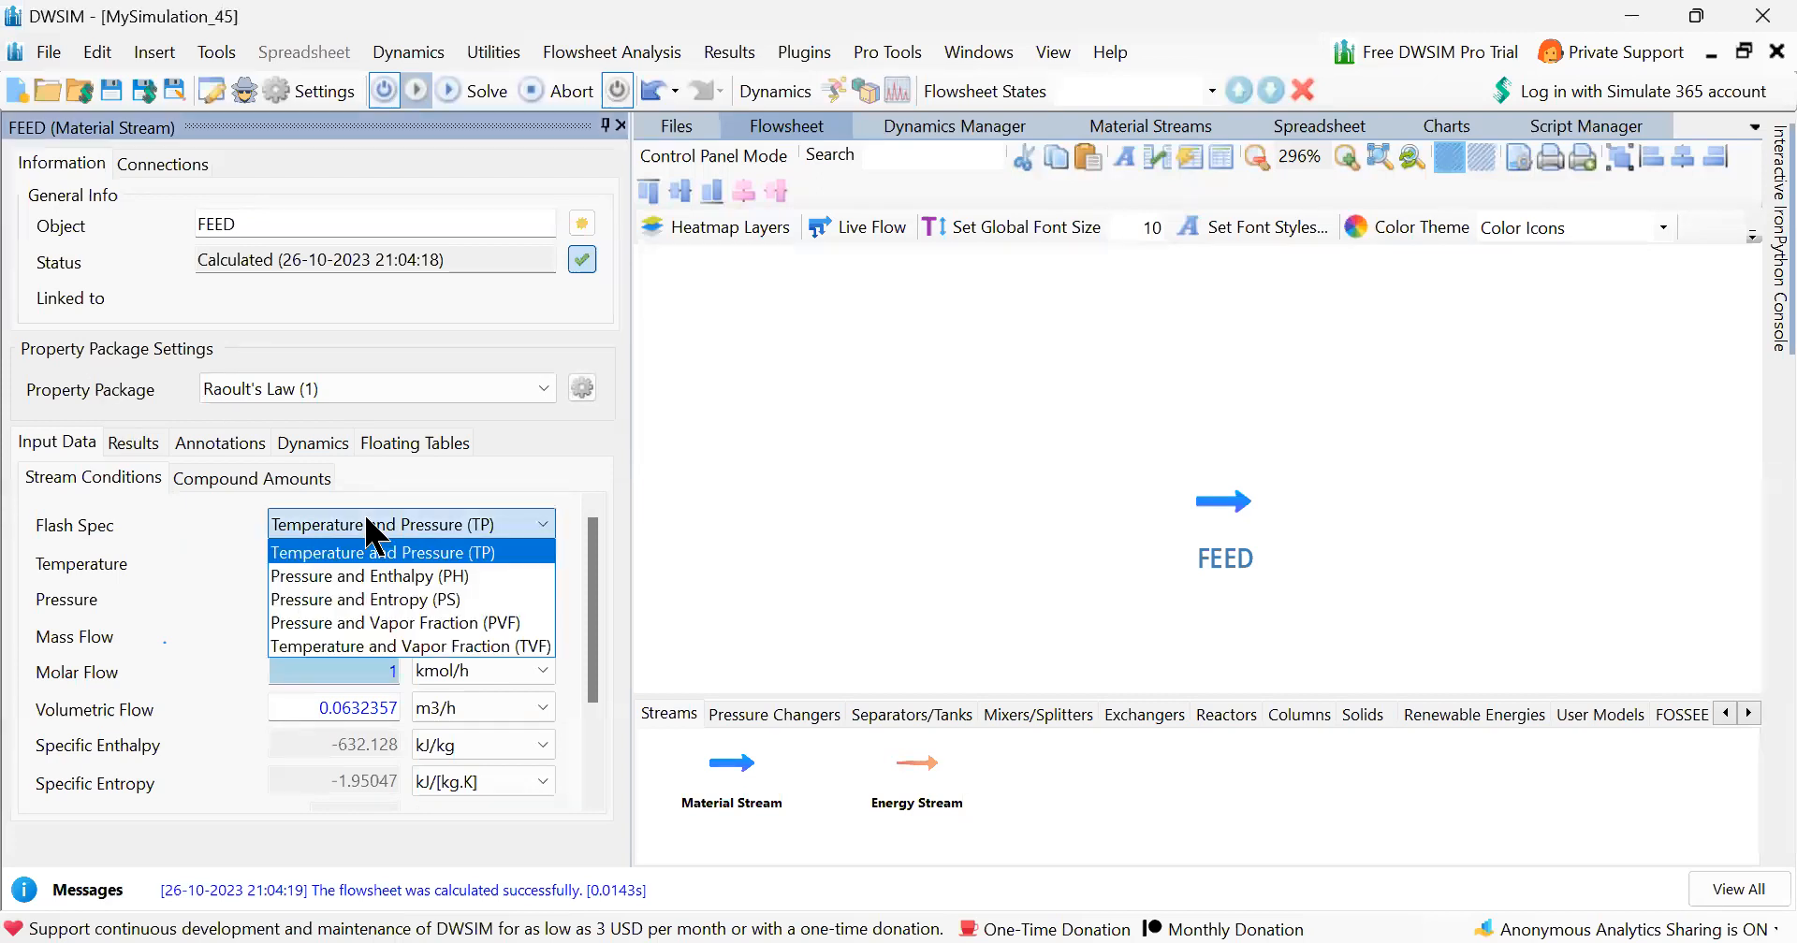
pyautogui.click(412, 648)
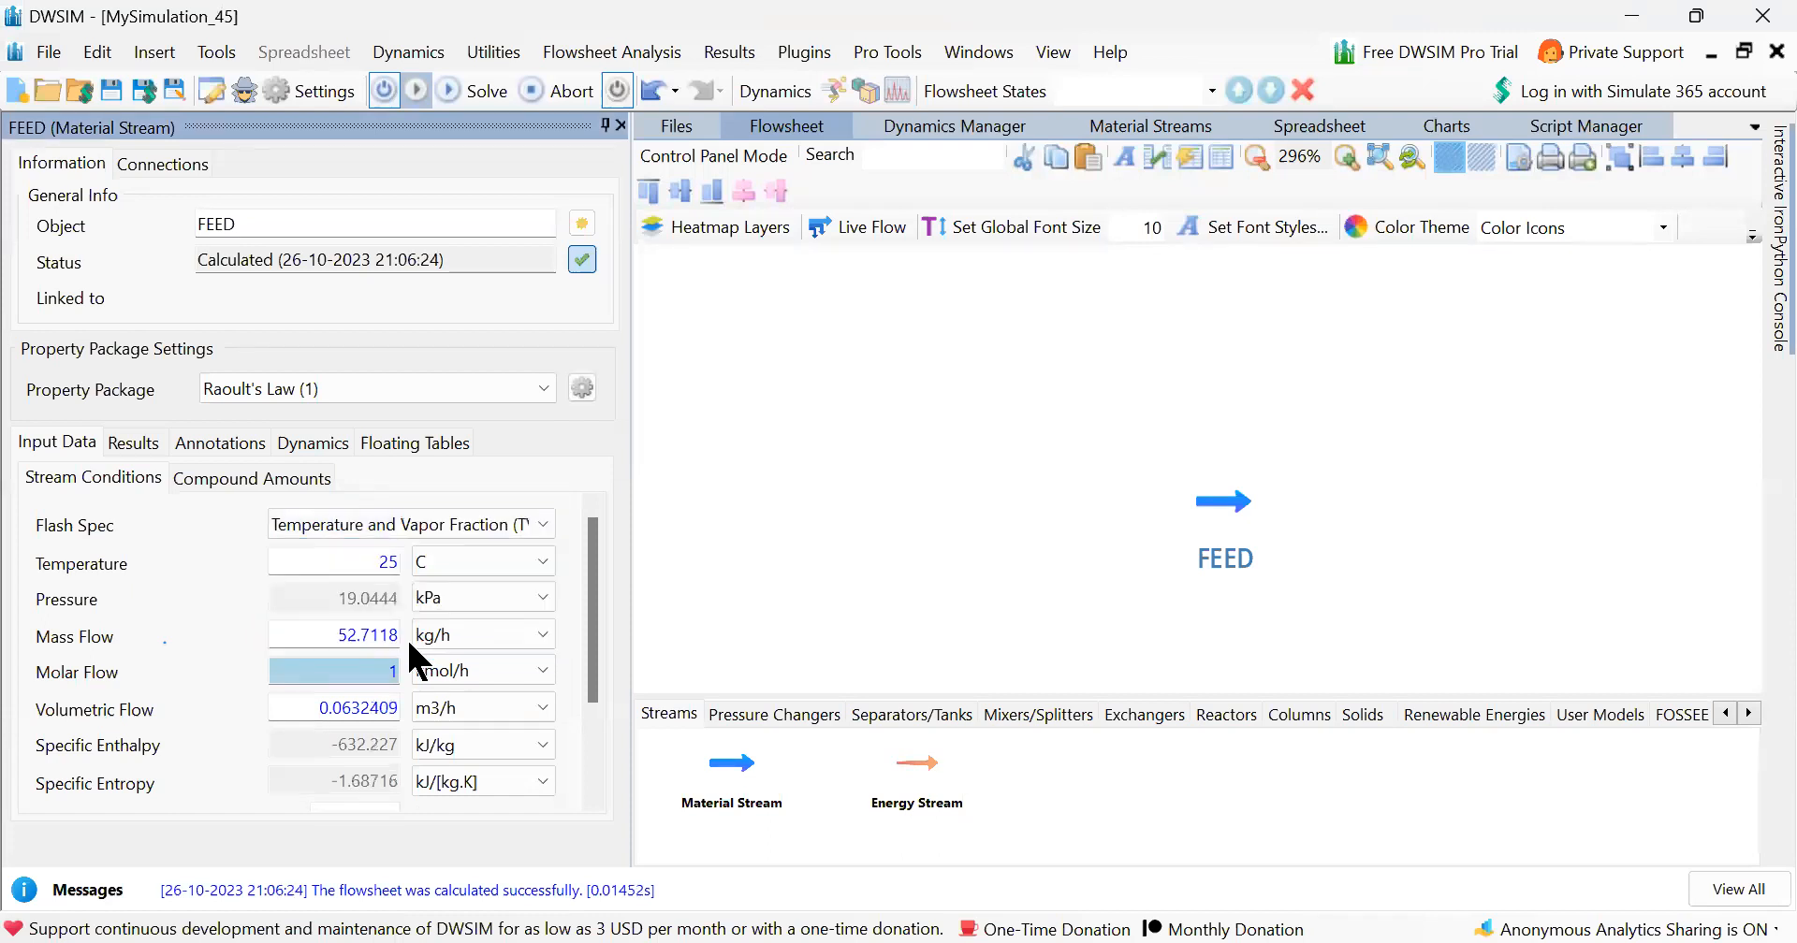
# Try to set the FEED stream's temperature to 80 C.
pyautogui.click(352, 562)
pyautogui.press('BackSpace')
pyautogui.press('BackSpace')
pyautogui.write('80')
# Apply a vapor phase mole fraction of 0 to the FEED stream and recalculate it.
pyautogui.click(591, 773)
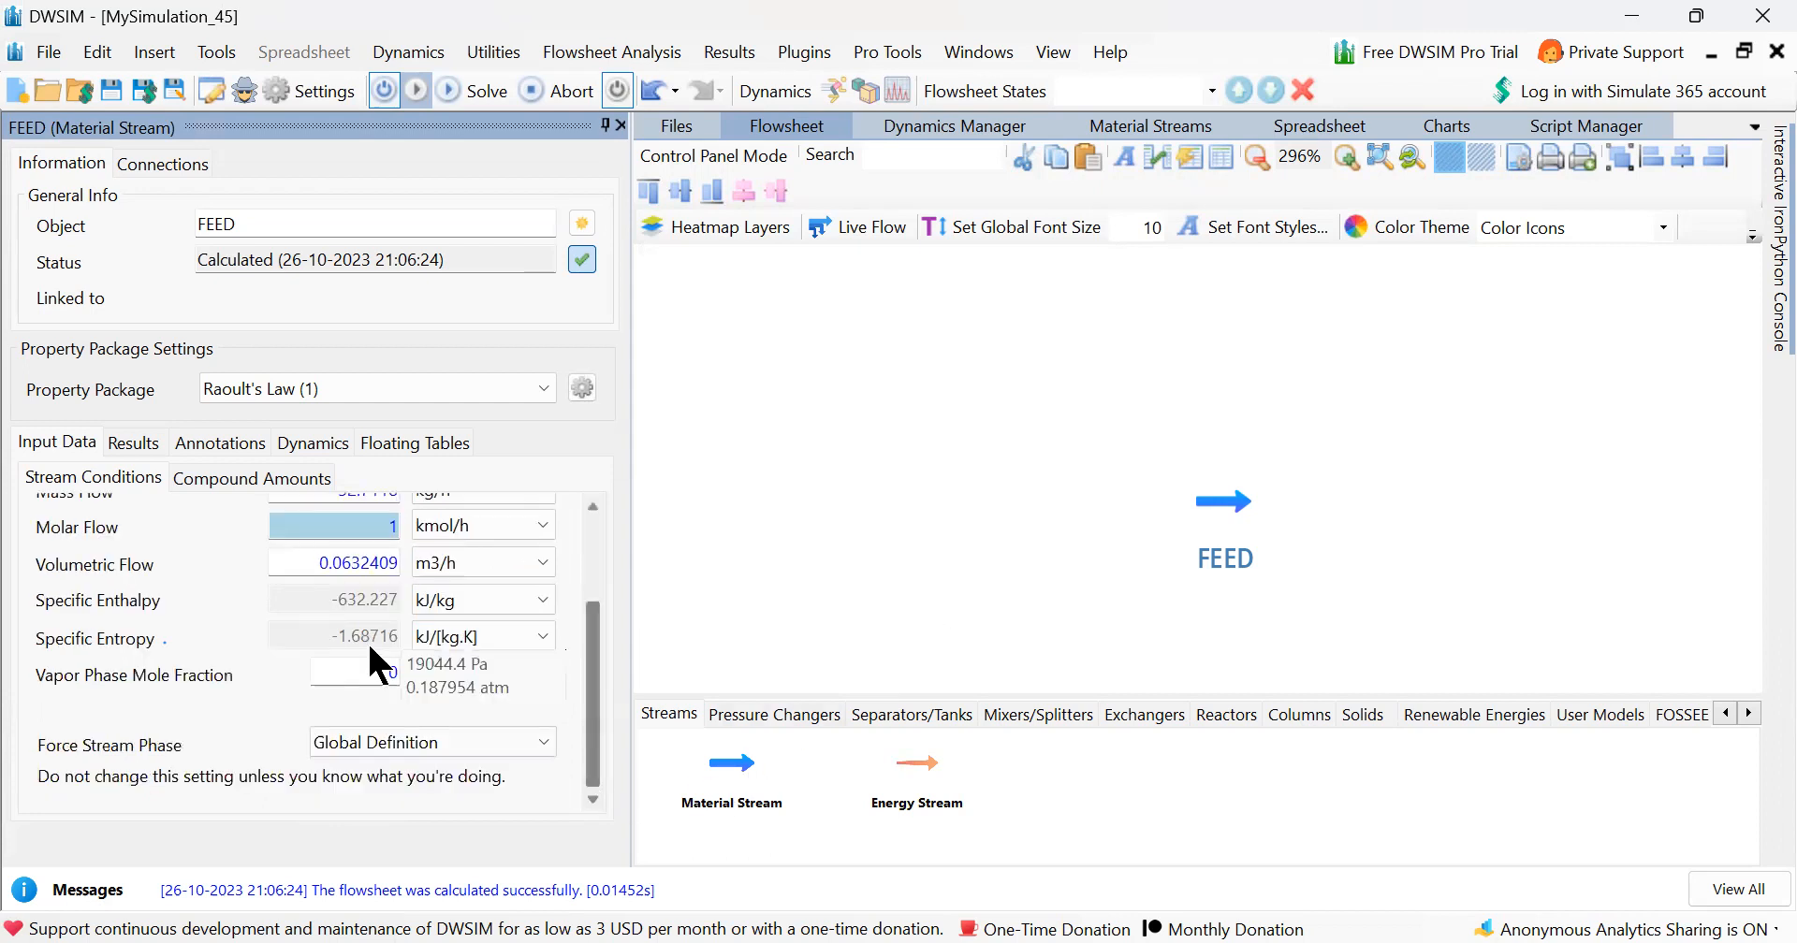
pyautogui.click(363, 672)
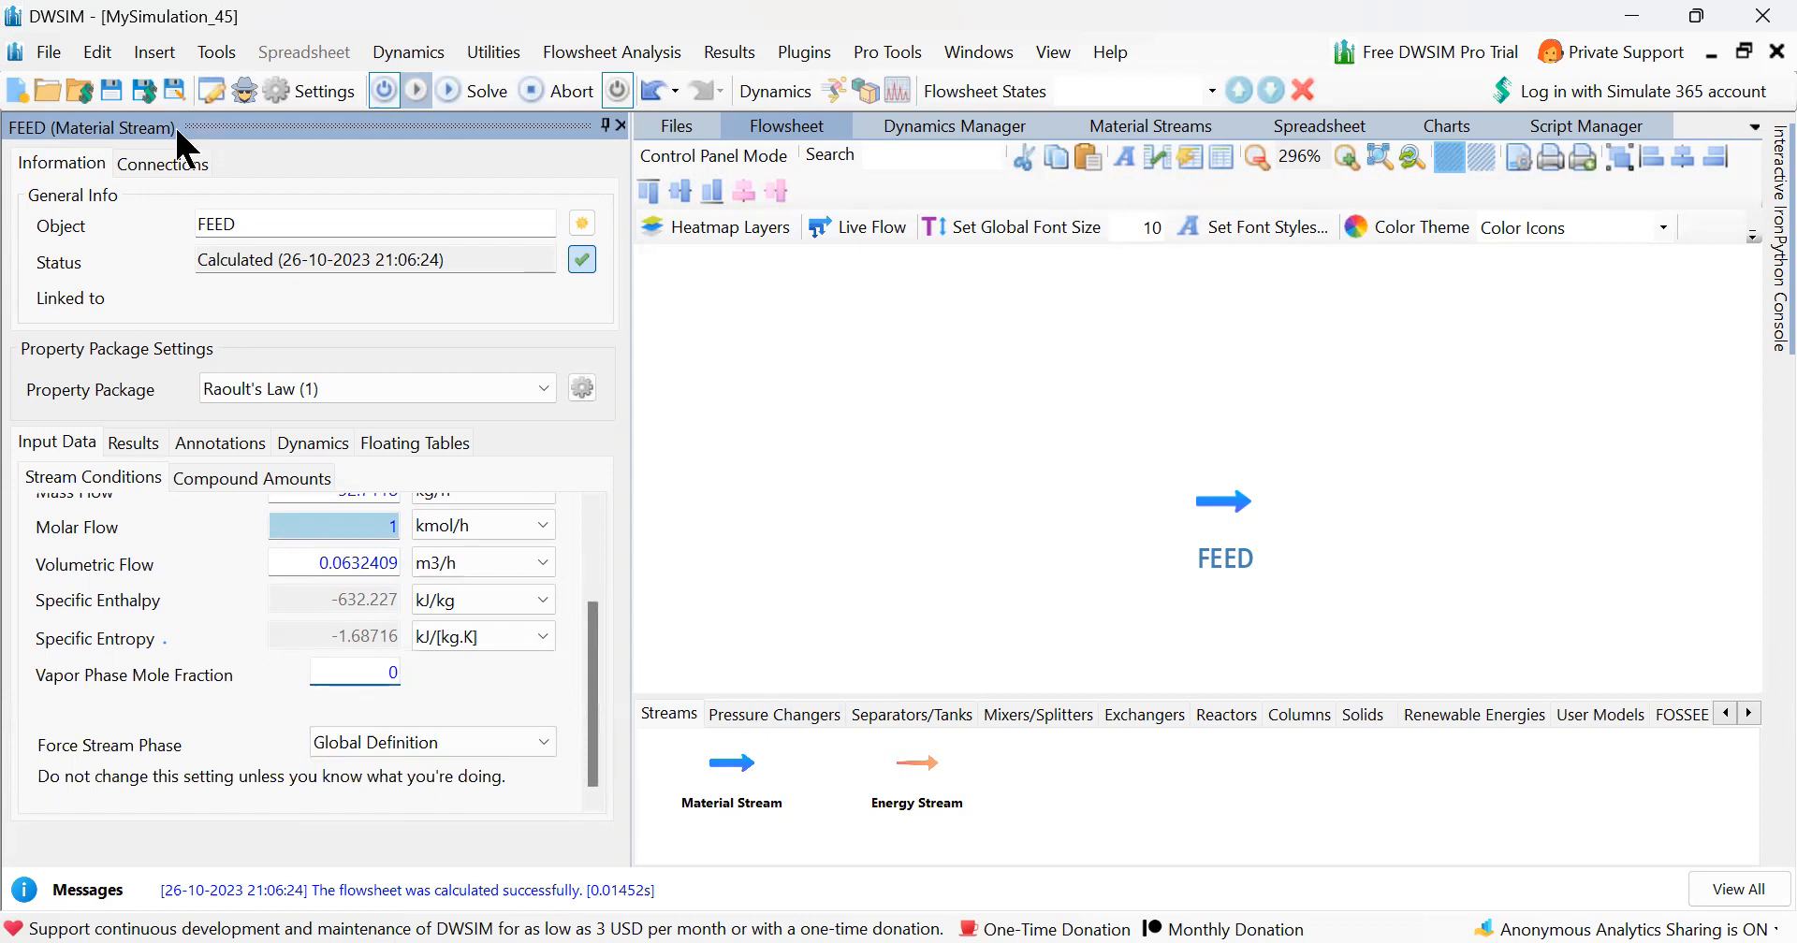
pyautogui.click(355, 679)
pyautogui.scroll(2, 355, 679)
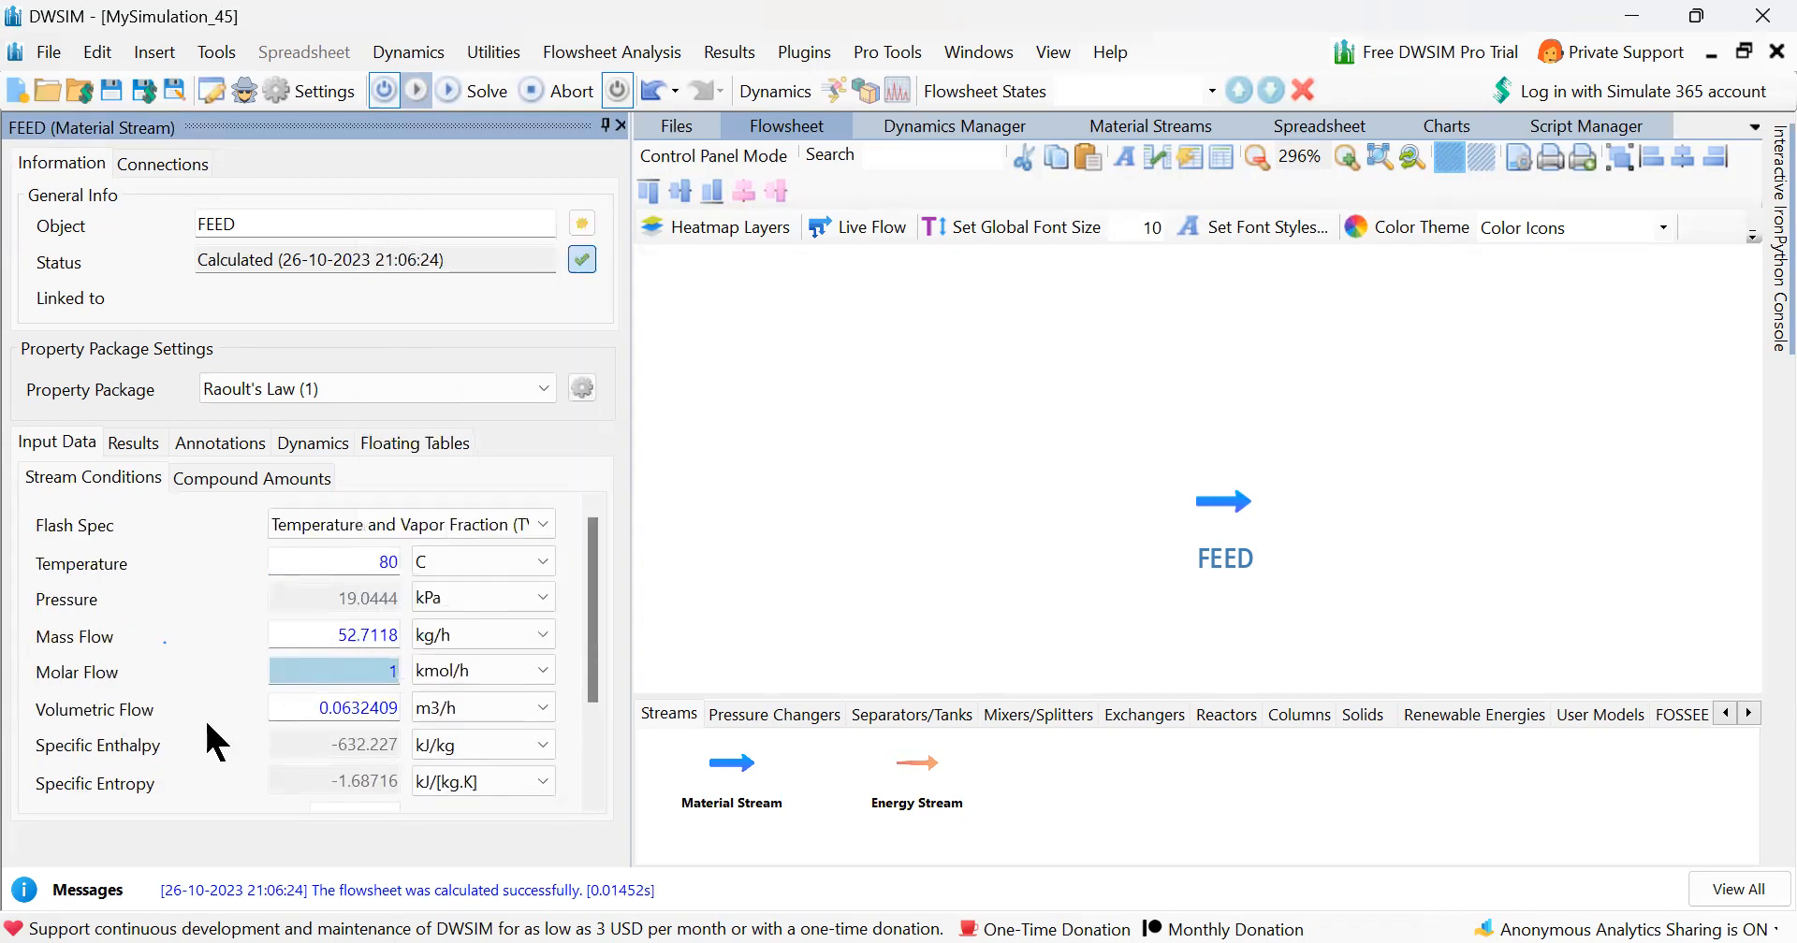
pyautogui.scroll(-2, 207, 725)
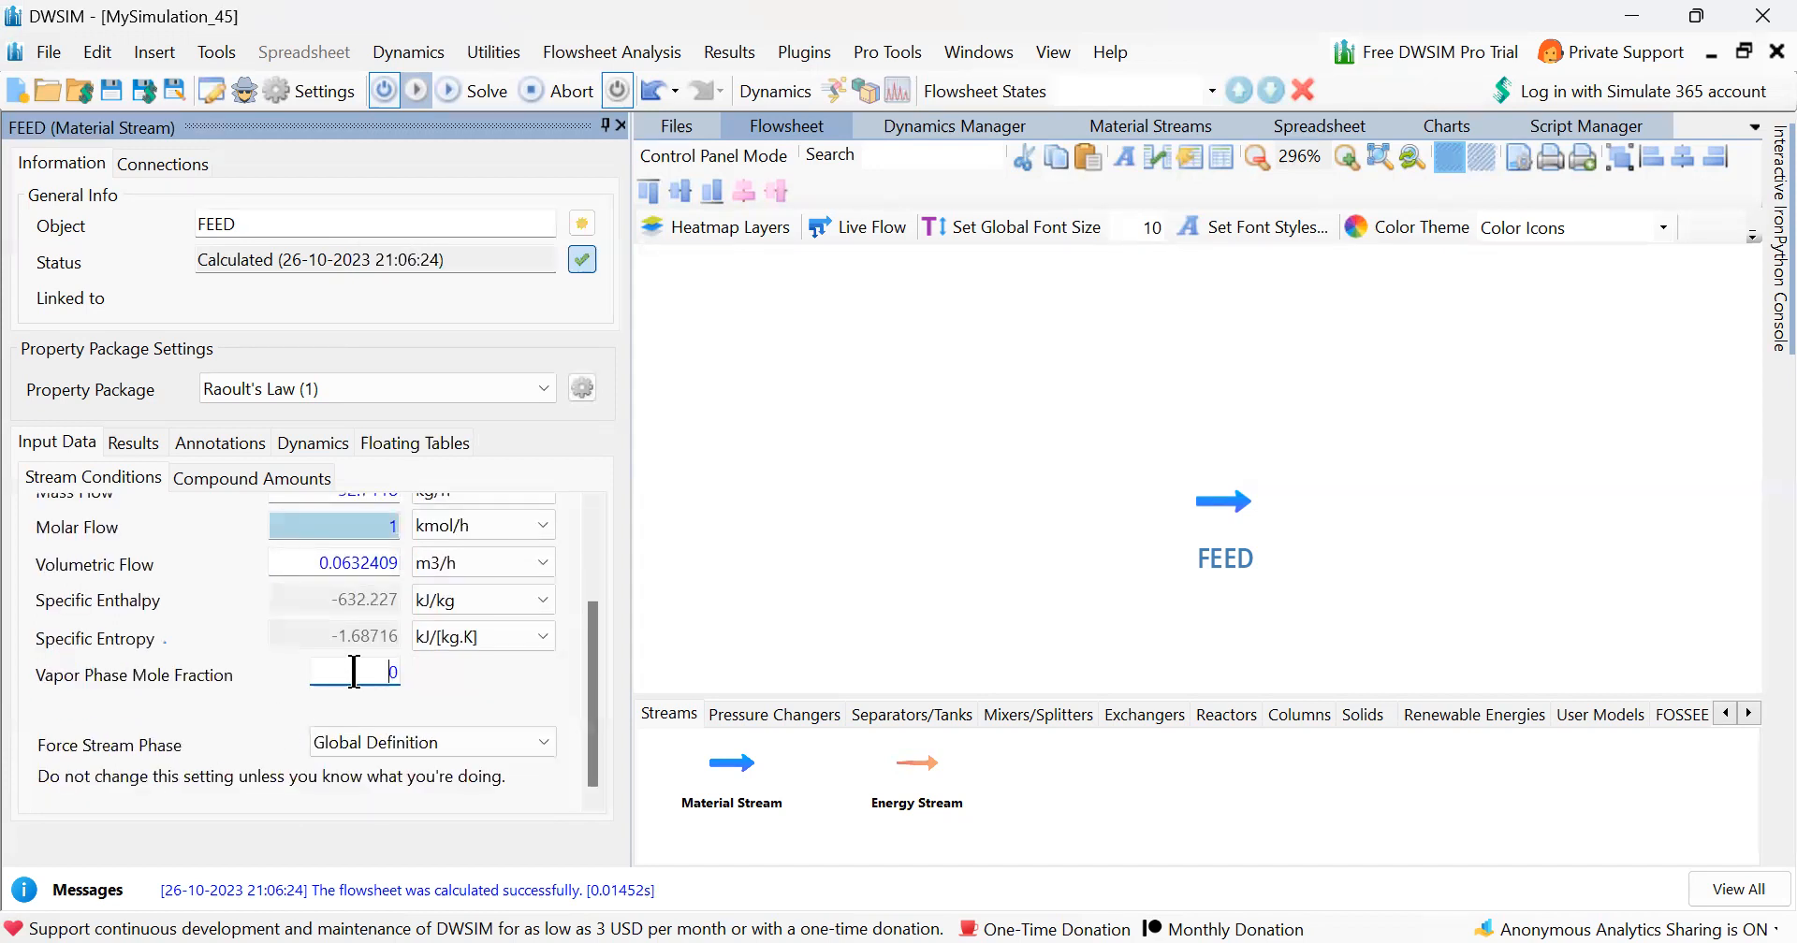
pyautogui.press('Return')
pyautogui.scroll(2, 354, 664)
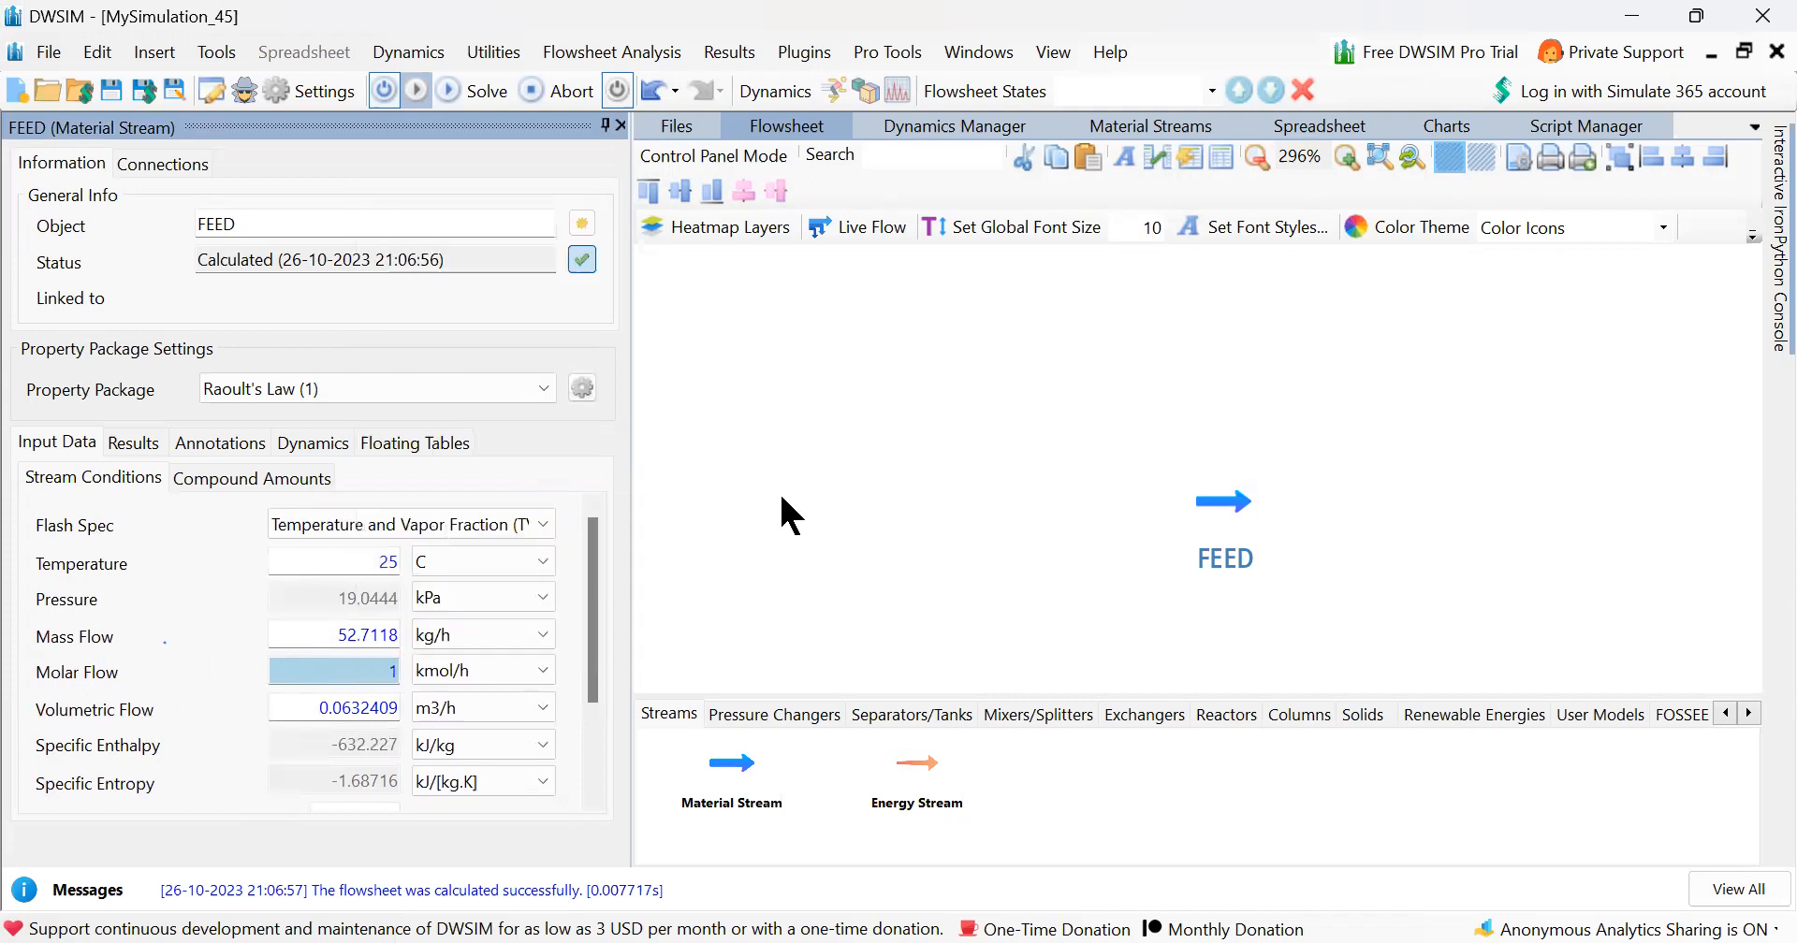
# Set the FEED stream's temperature to 80 C and recalculate the stream for its bubble pressure.
pyautogui.click(360, 560)
pyautogui.press('Delete')
pyautogui.press('Delete')
pyautogui.write('80')
pyautogui.press('Return')
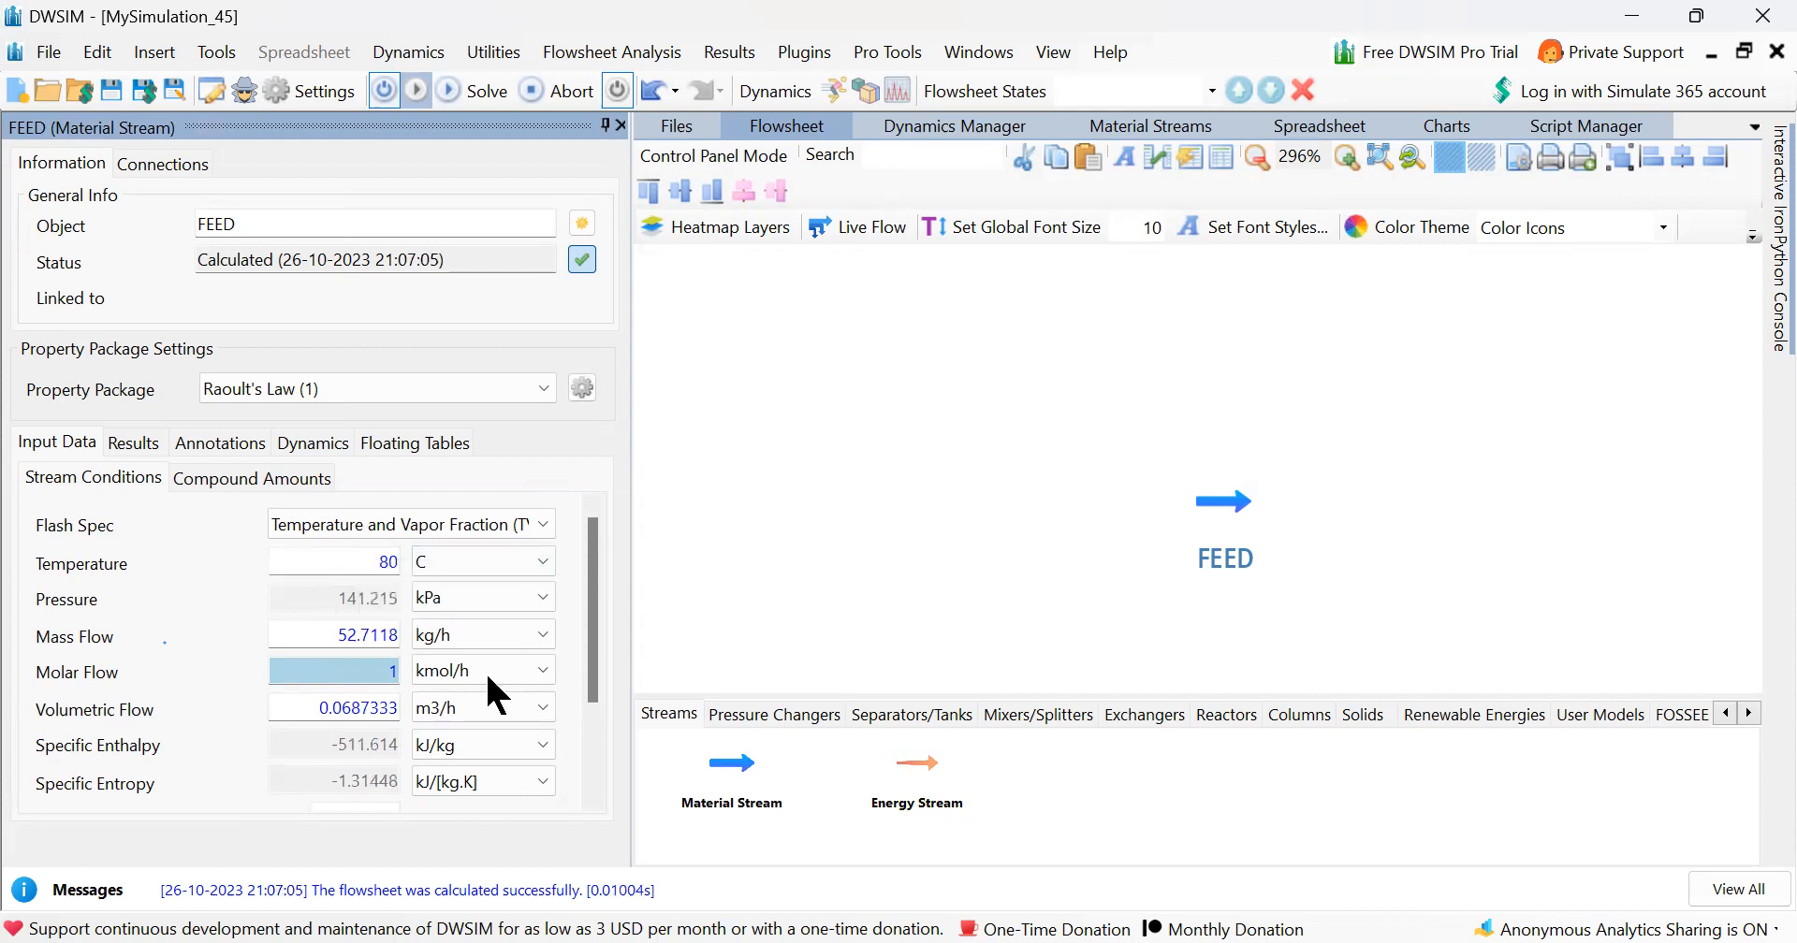
pyautogui.scroll(-3, 246, 702)
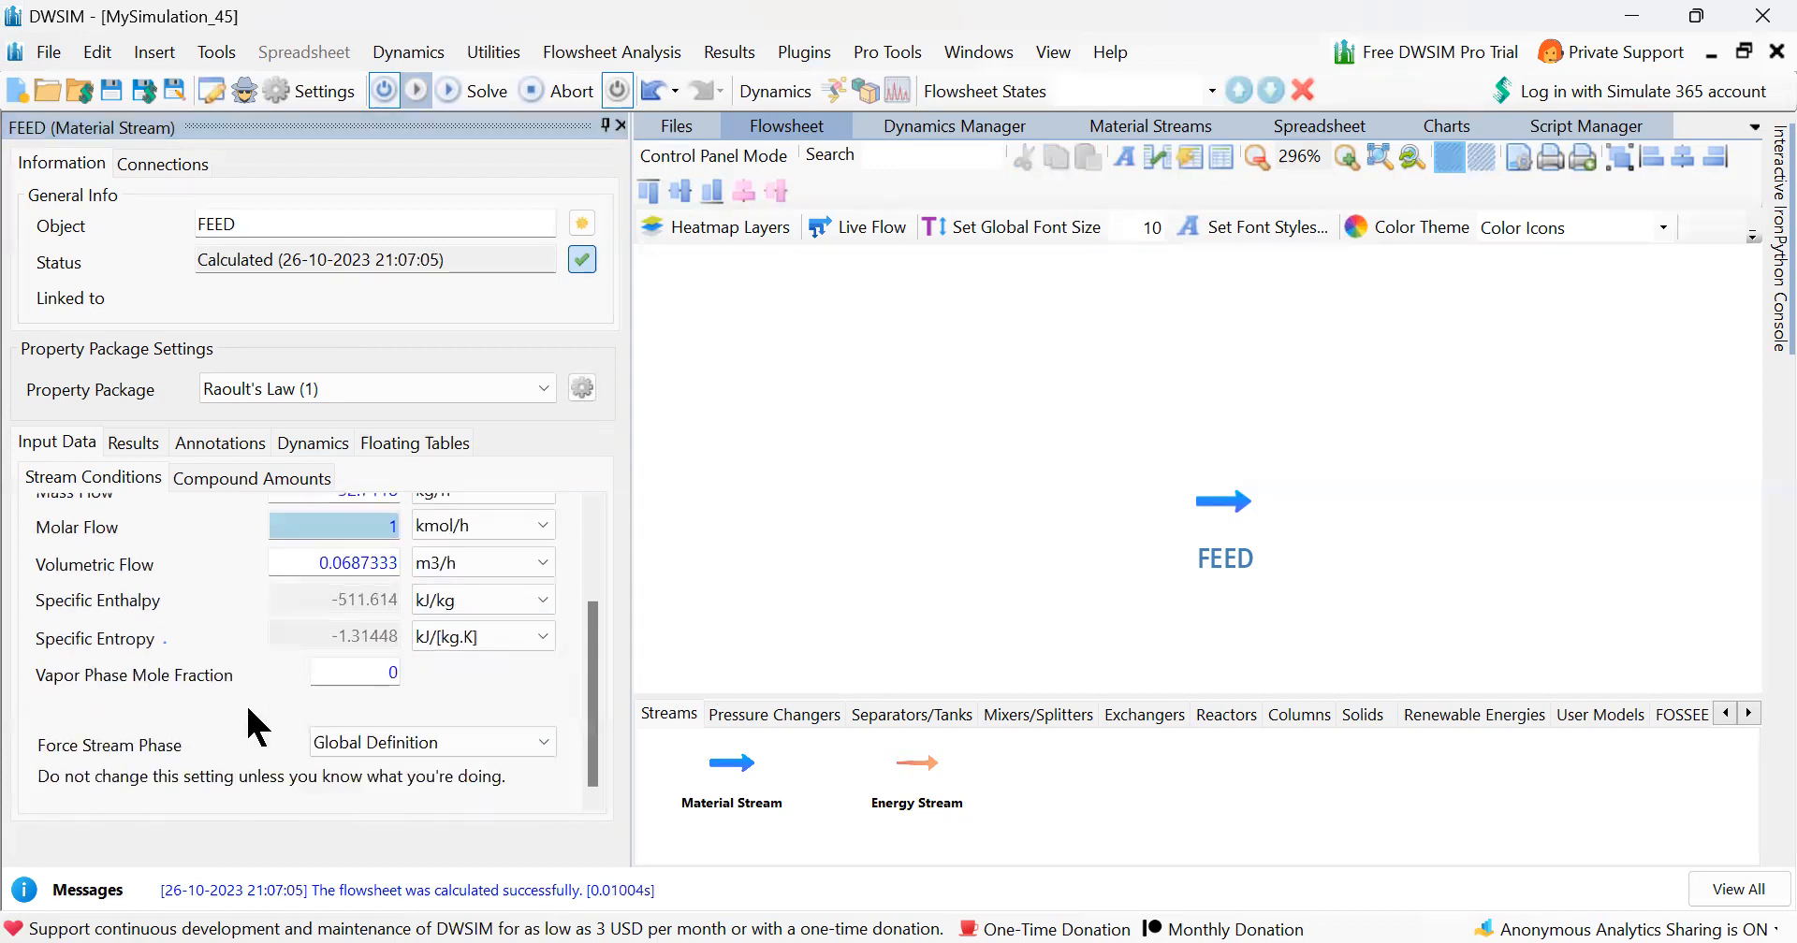
pyautogui.scroll(3, 332, 681)
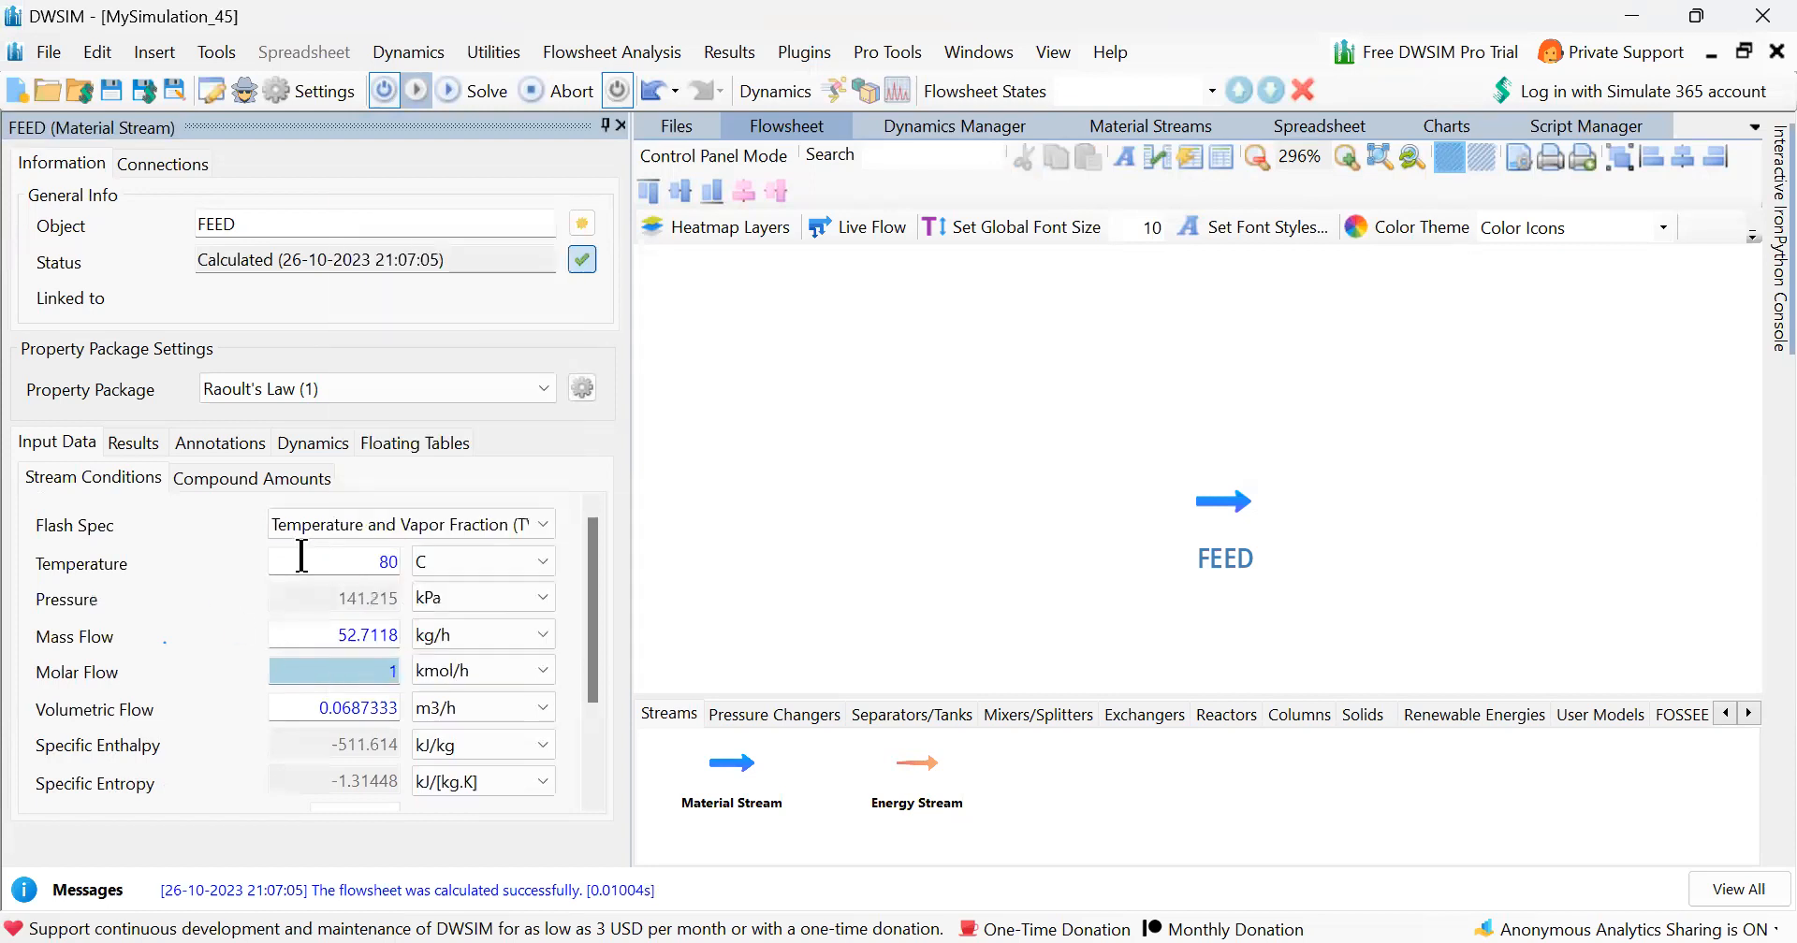
pyautogui.click(359, 558)
pyautogui.moveTo(359, 557); pyautogui.dragTo(389, 559)
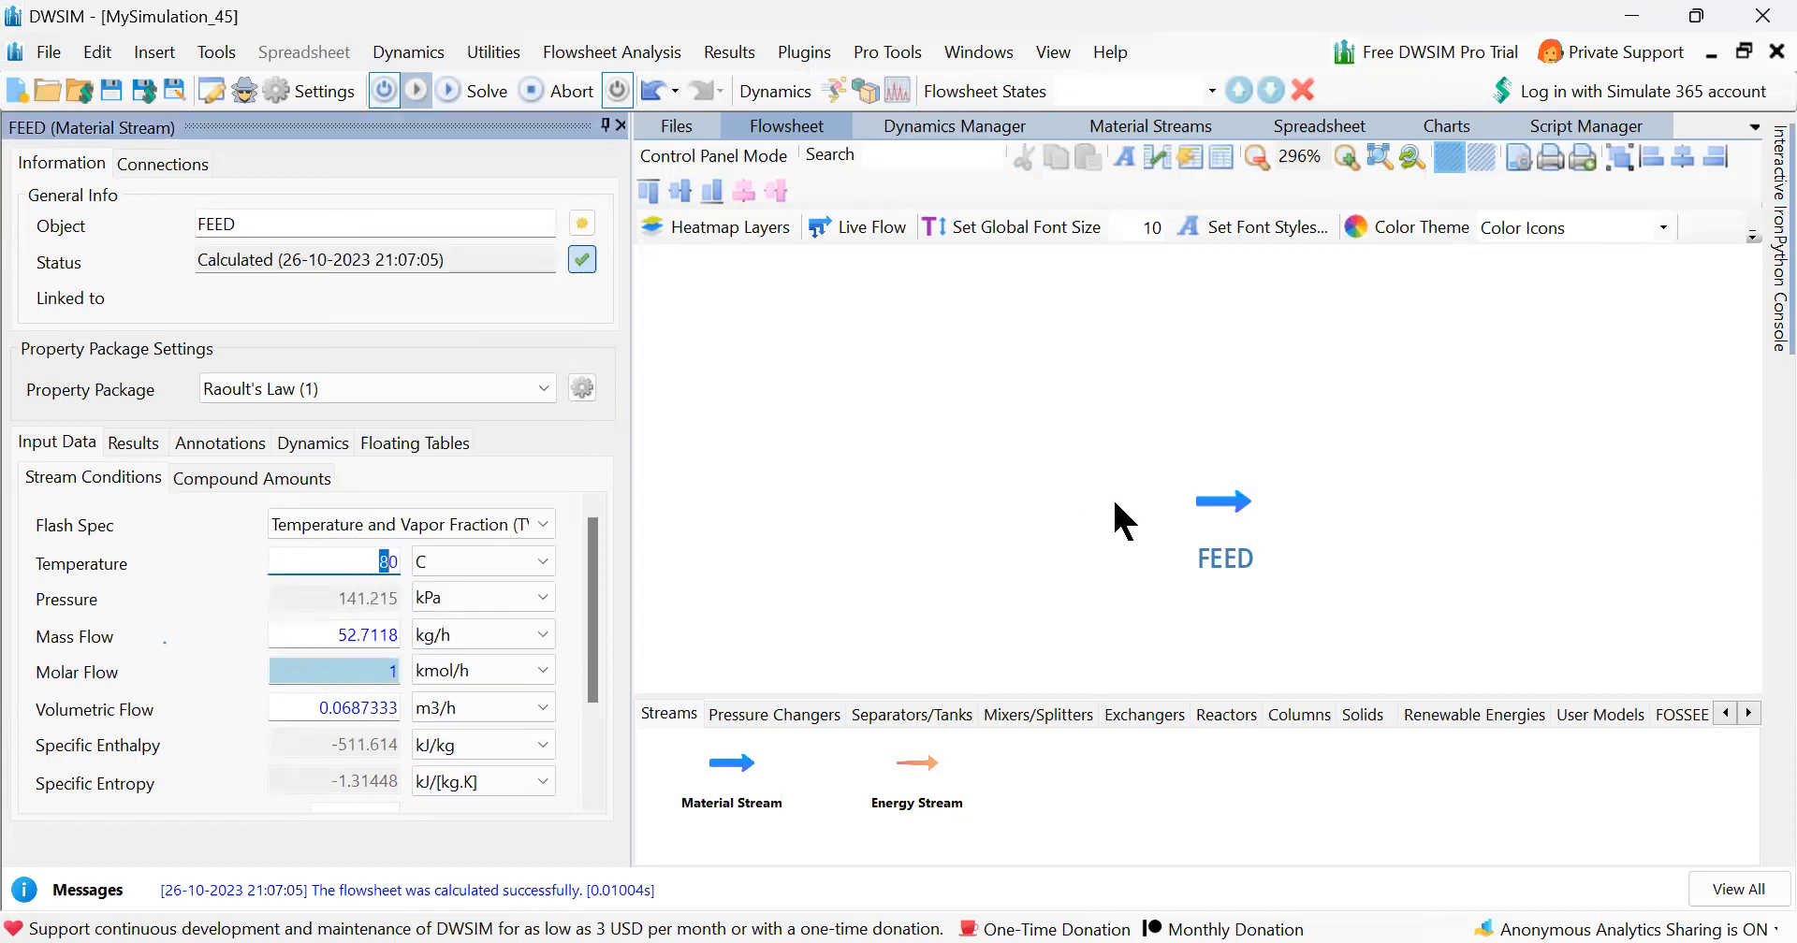
# Set the FEED stream's vapor phase mole fraction to 1 and check the recalculated pressure.
pyautogui.moveTo(1187, 499); pyautogui.dragTo(867, 427)
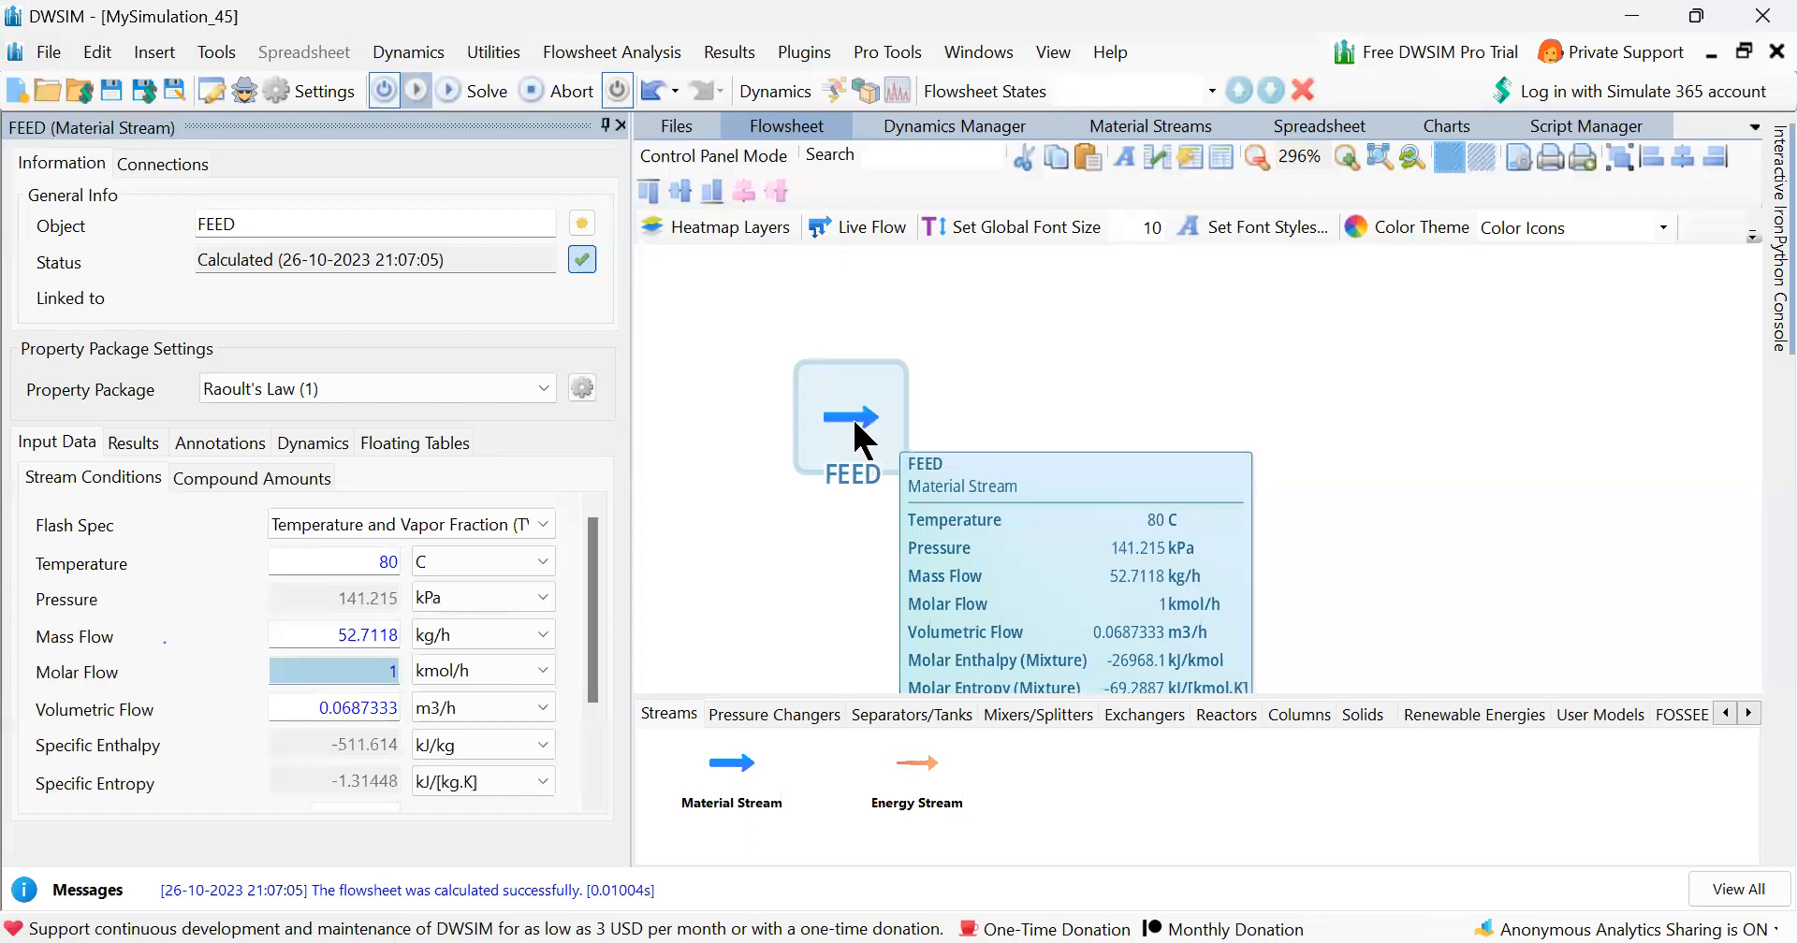
pyautogui.click(591, 777)
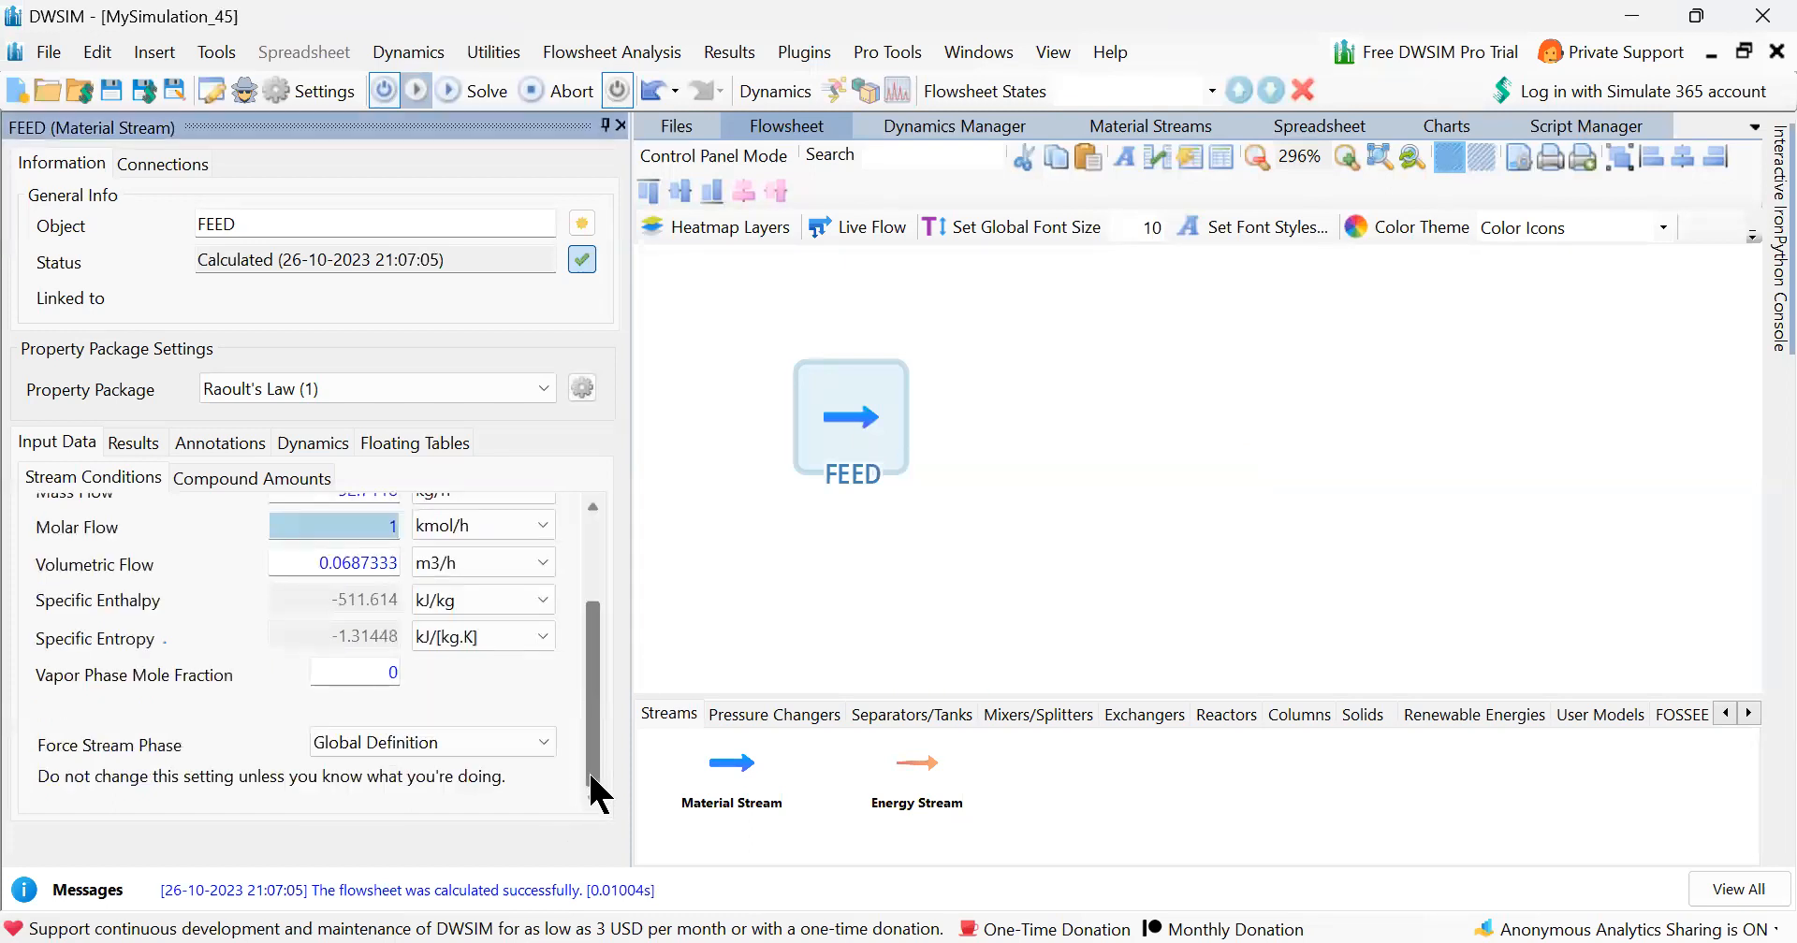
pyautogui.click(370, 667)
pyautogui.write('1')
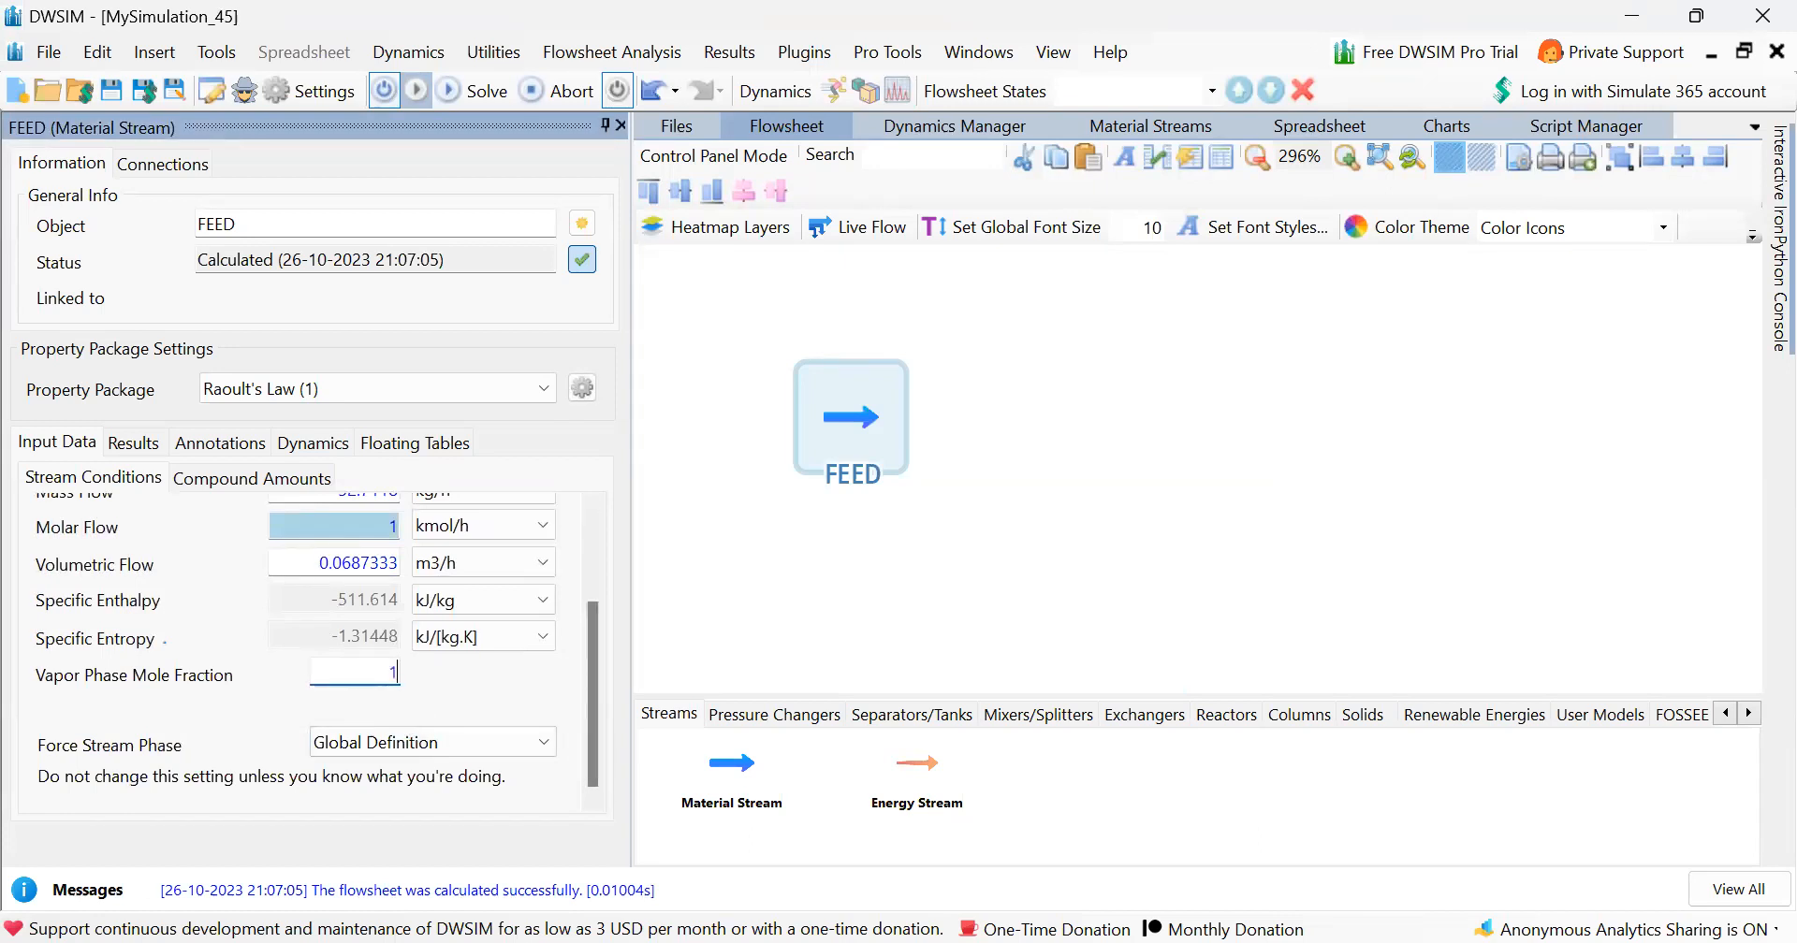
pyautogui.press('Return')
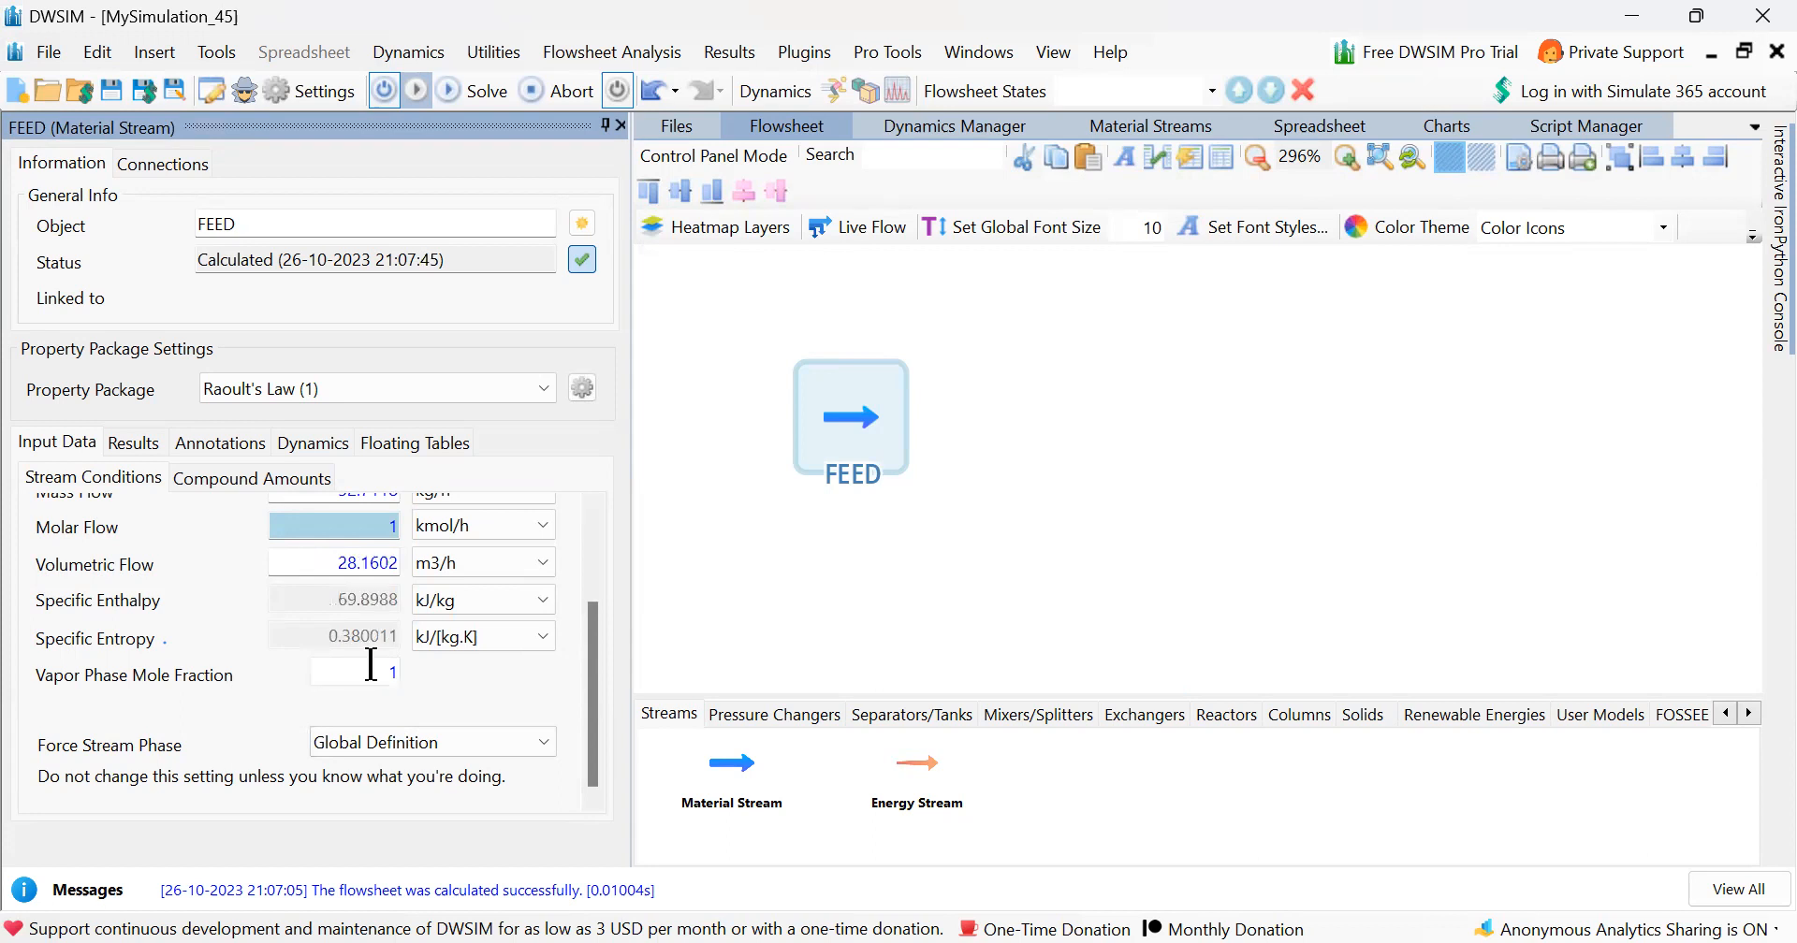
pyautogui.scroll(1, 373, 667)
pyautogui.scroll(1, 379, 684)
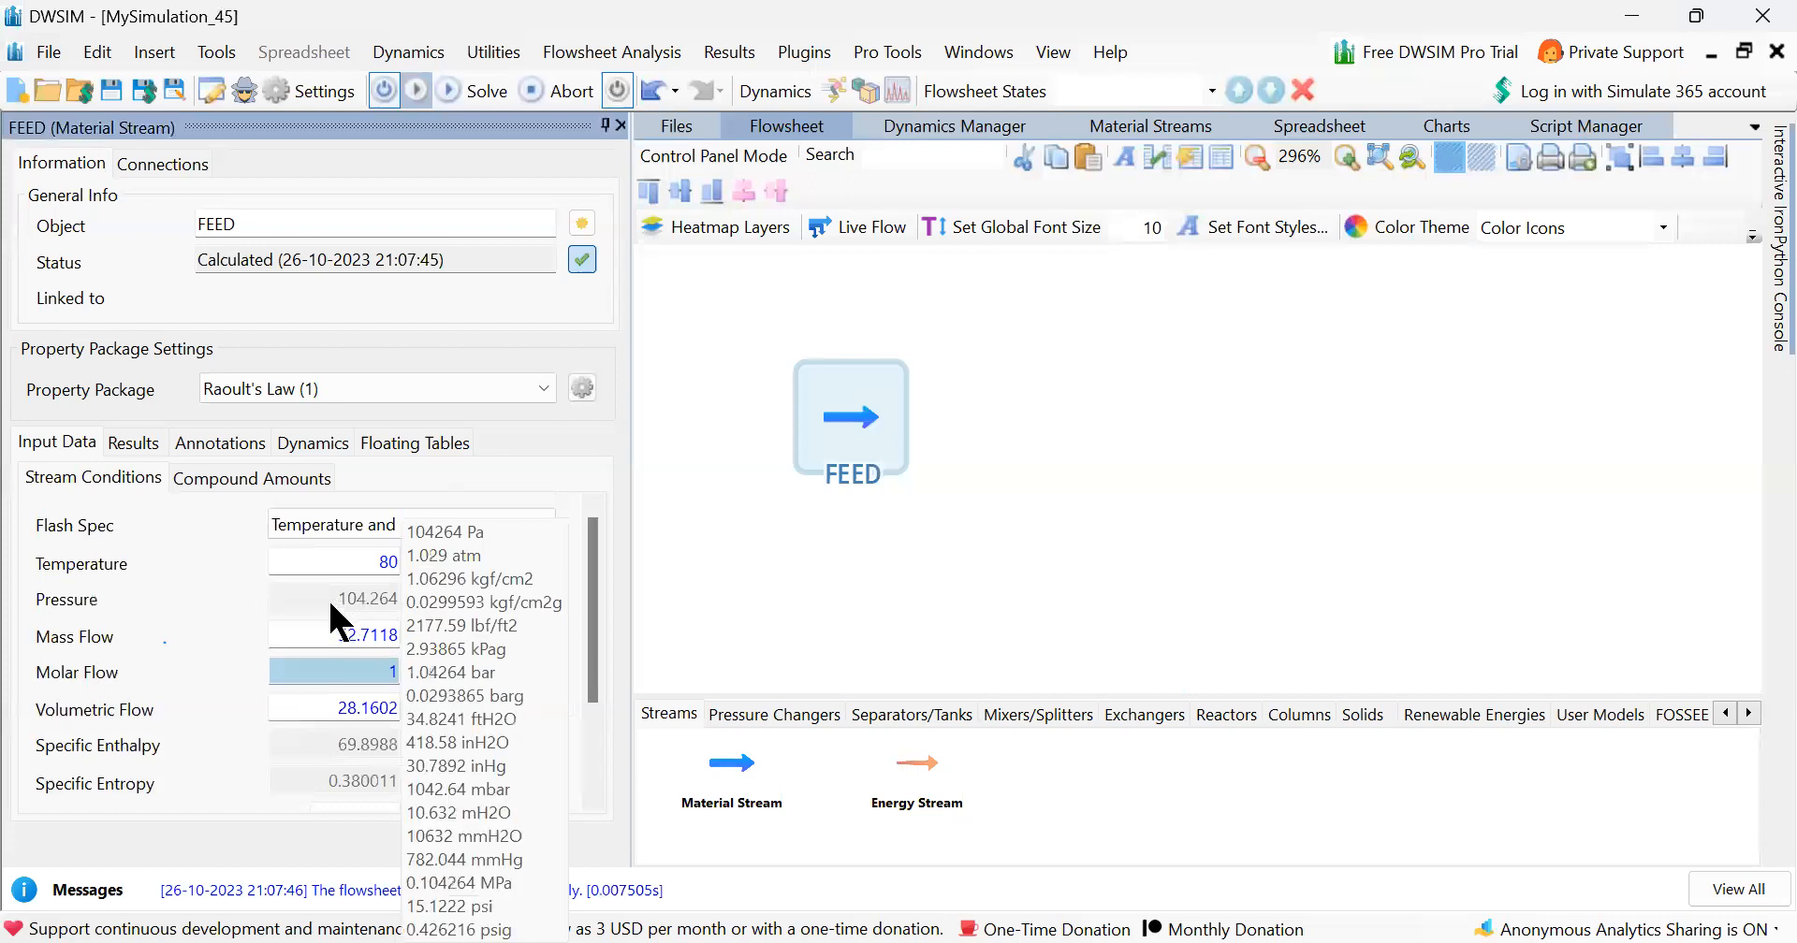
# Show the compound properties in the FEED stream's results.
pyautogui.moveTo(857, 437)
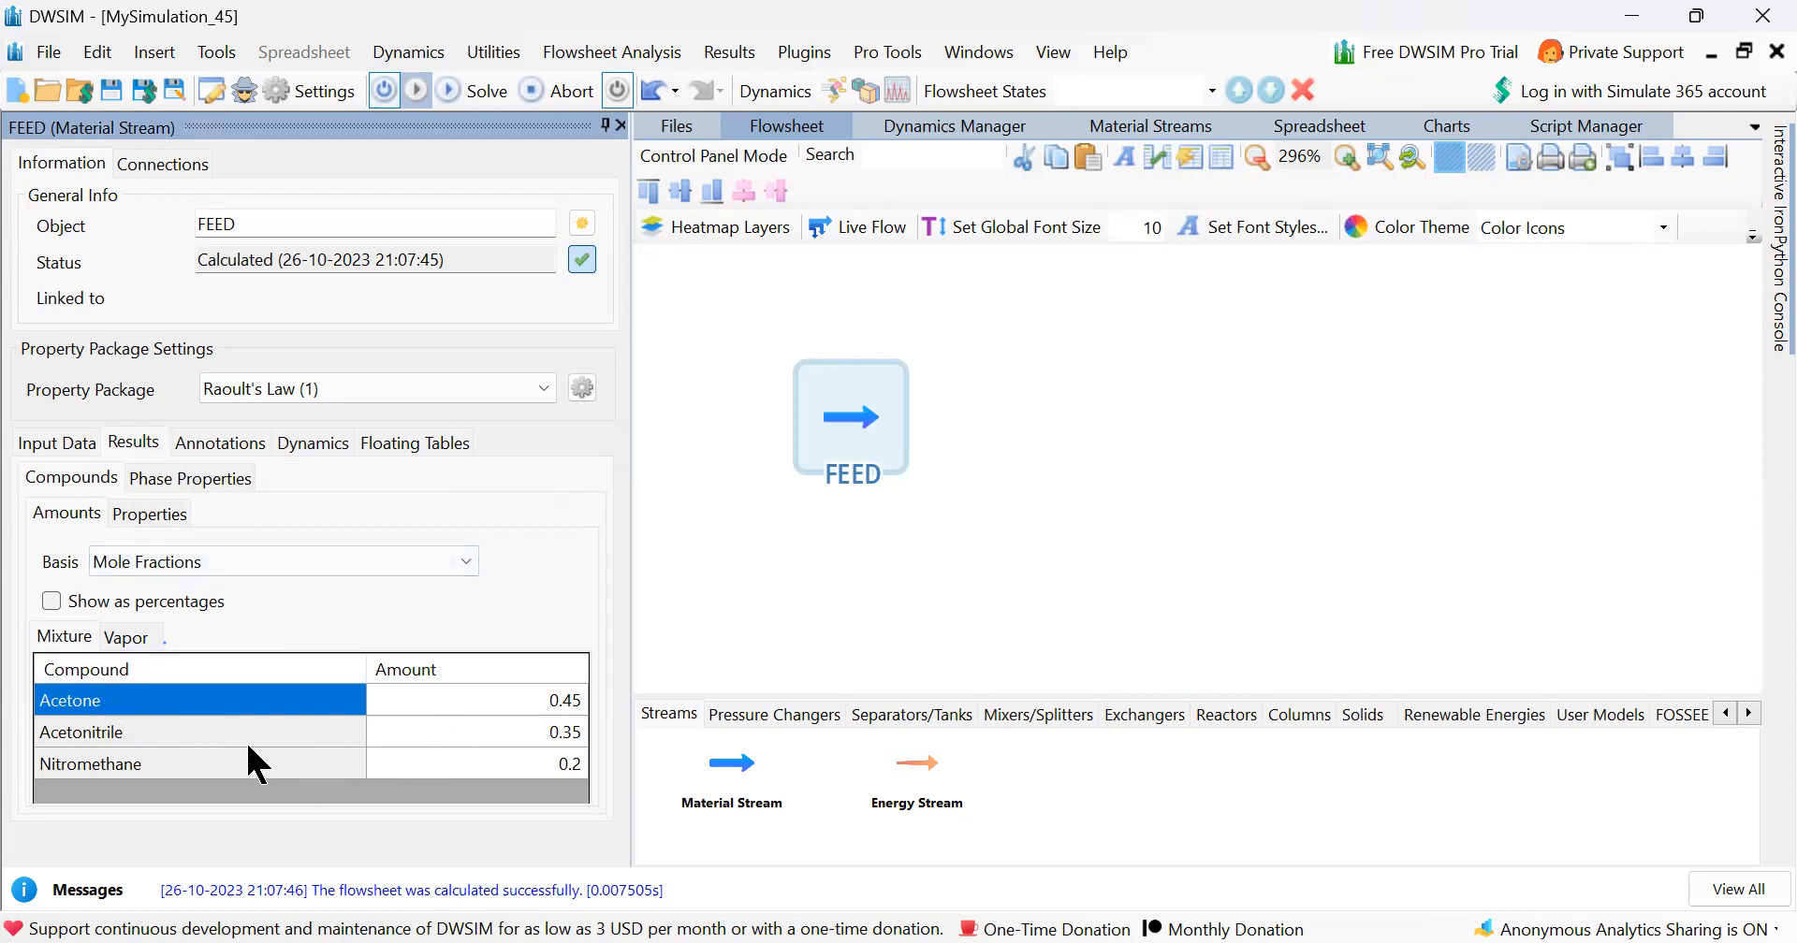
pyautogui.click(154, 512)
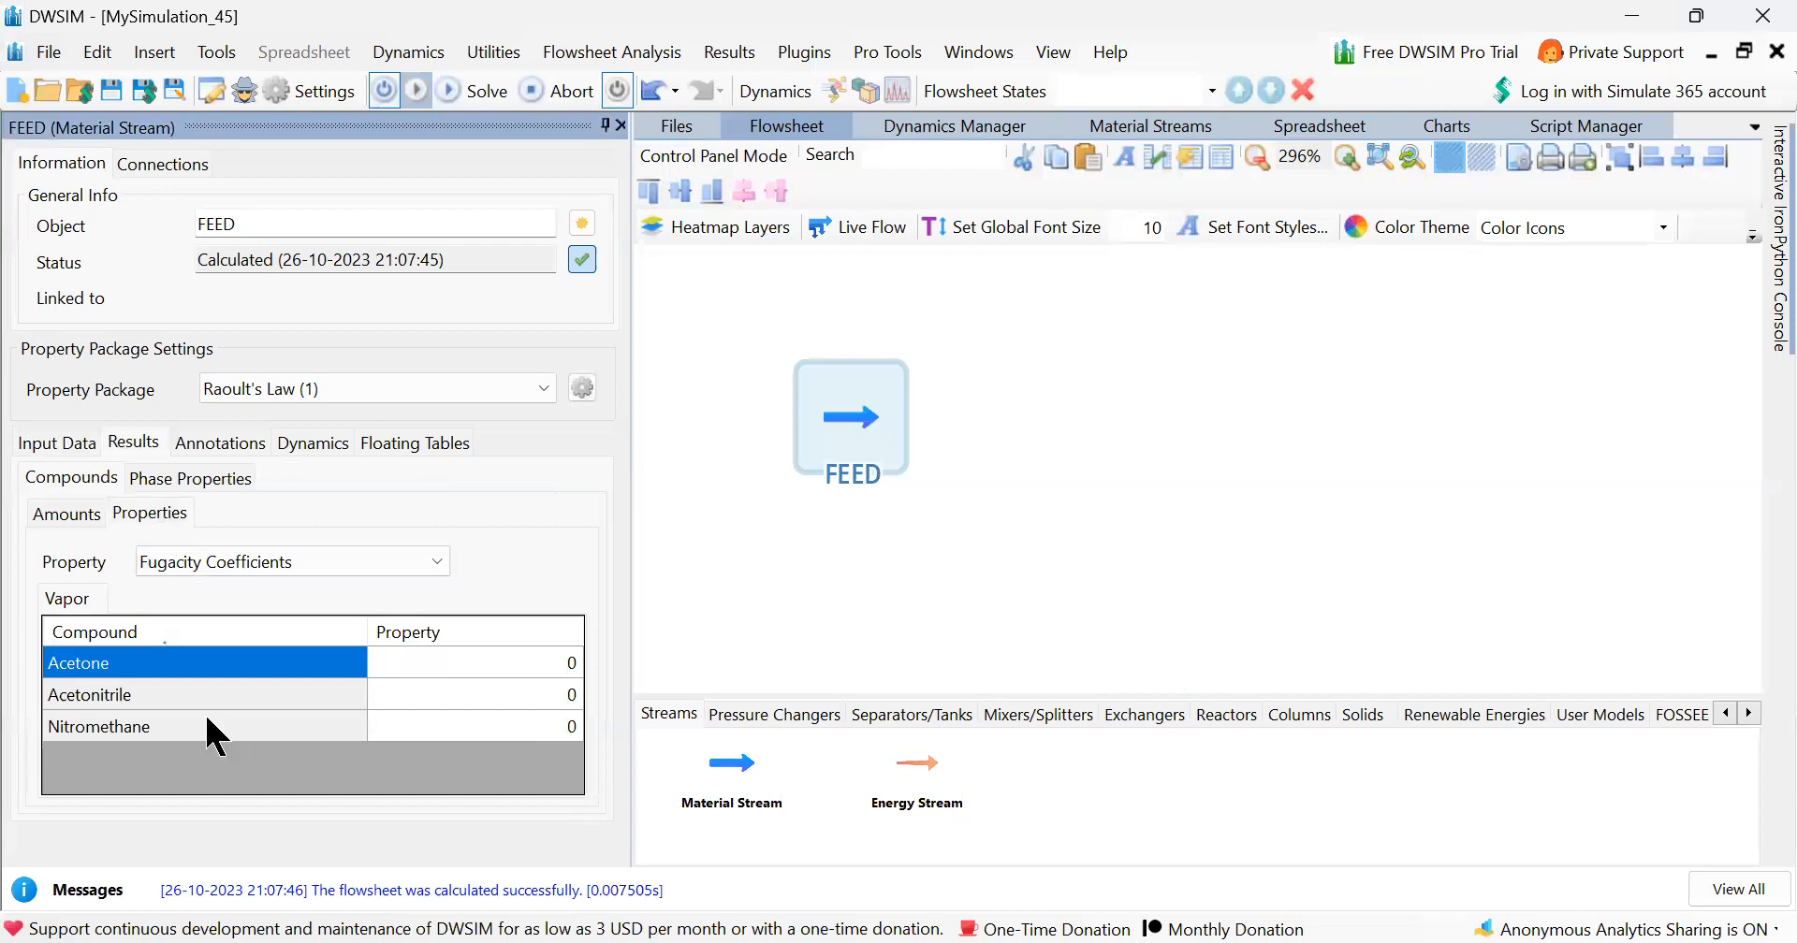
# Review the available compound property types and the compound amounts in the FEED stream's results.
pyautogui.click(225, 573)
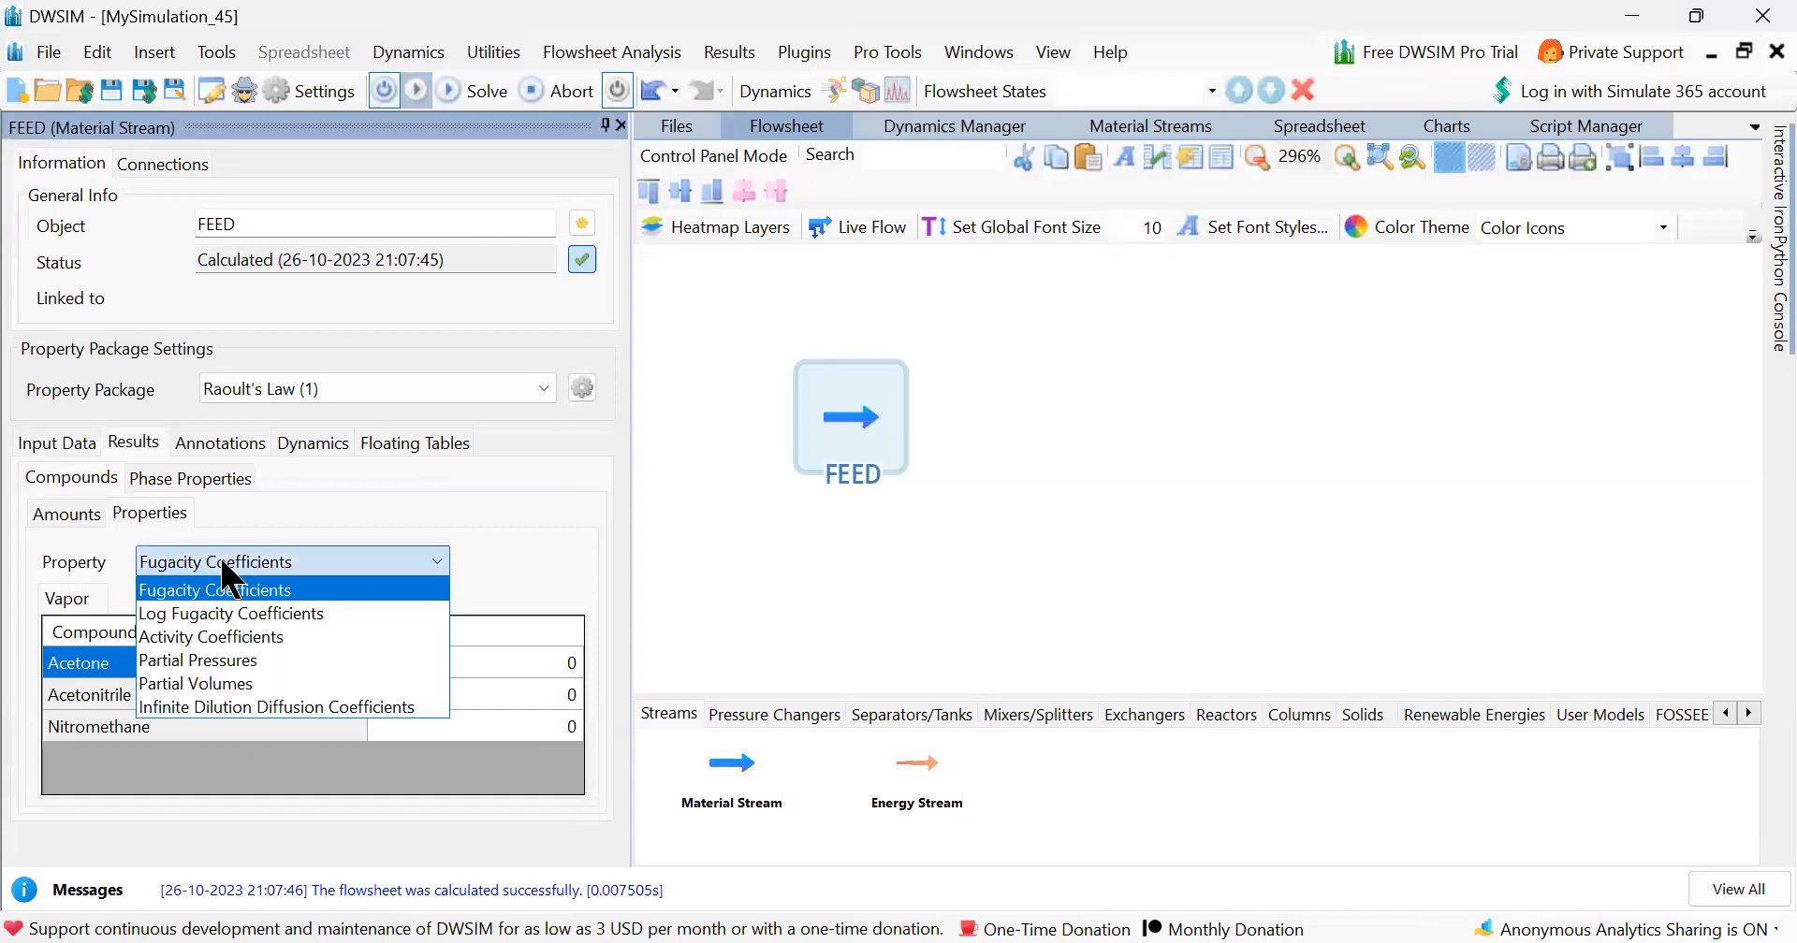
pyautogui.click(552, 575)
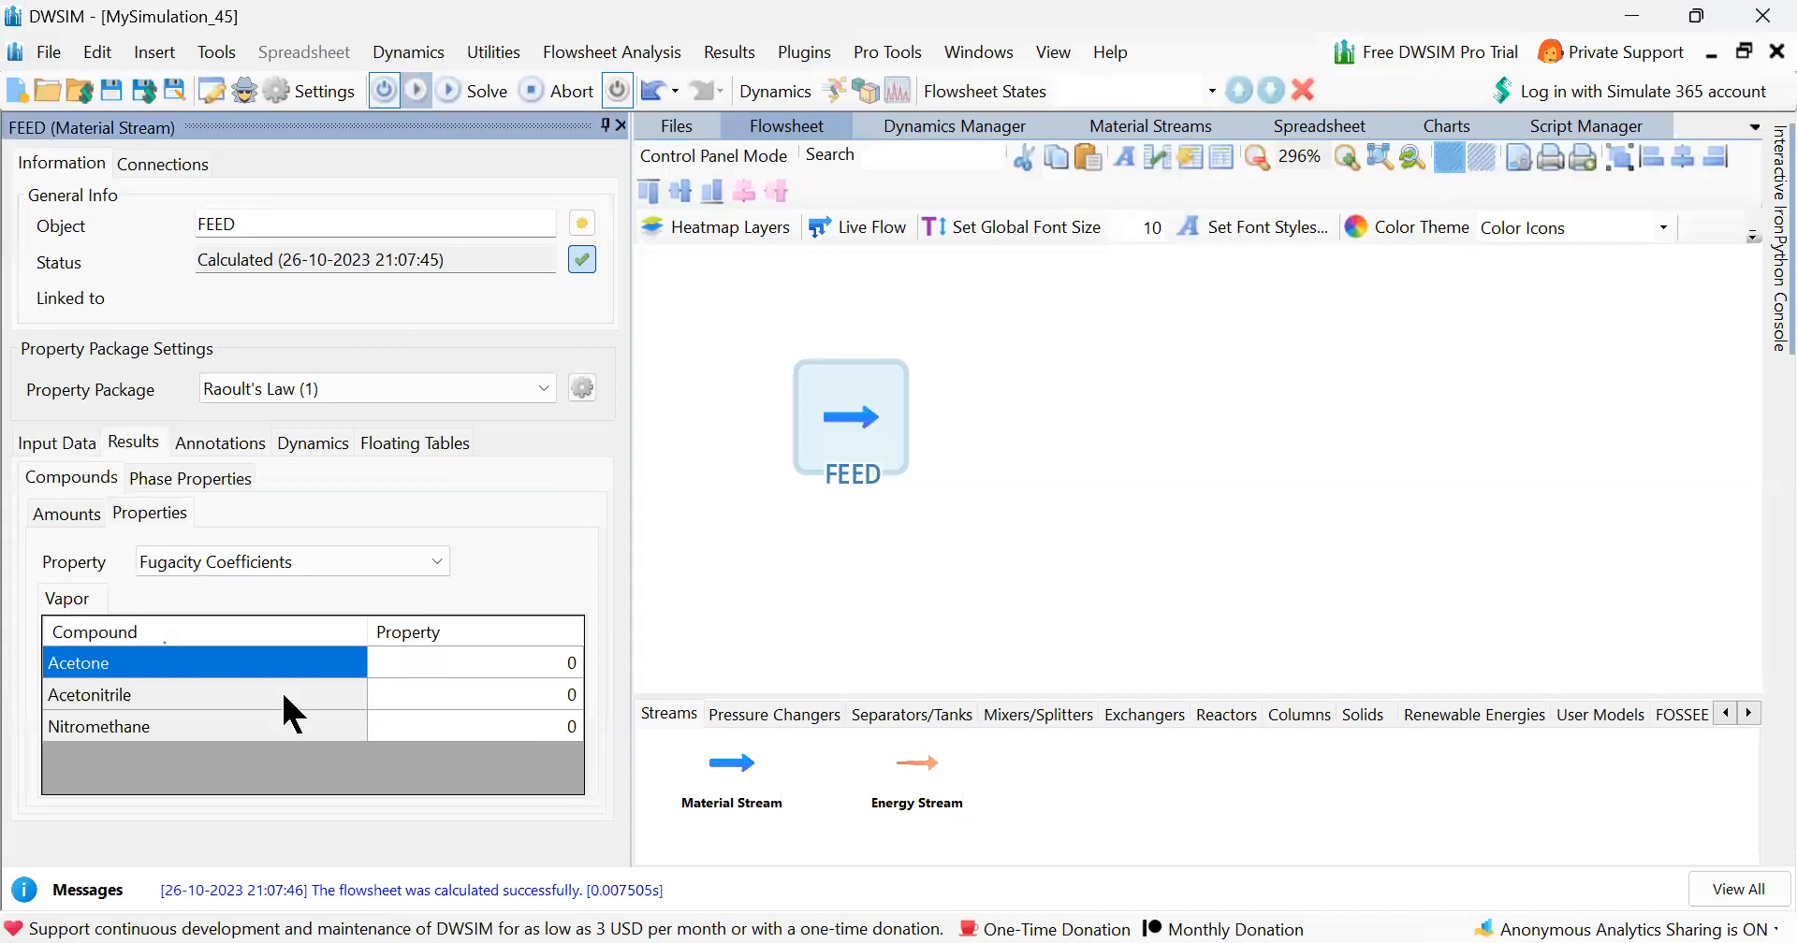
pyautogui.click(80, 630)
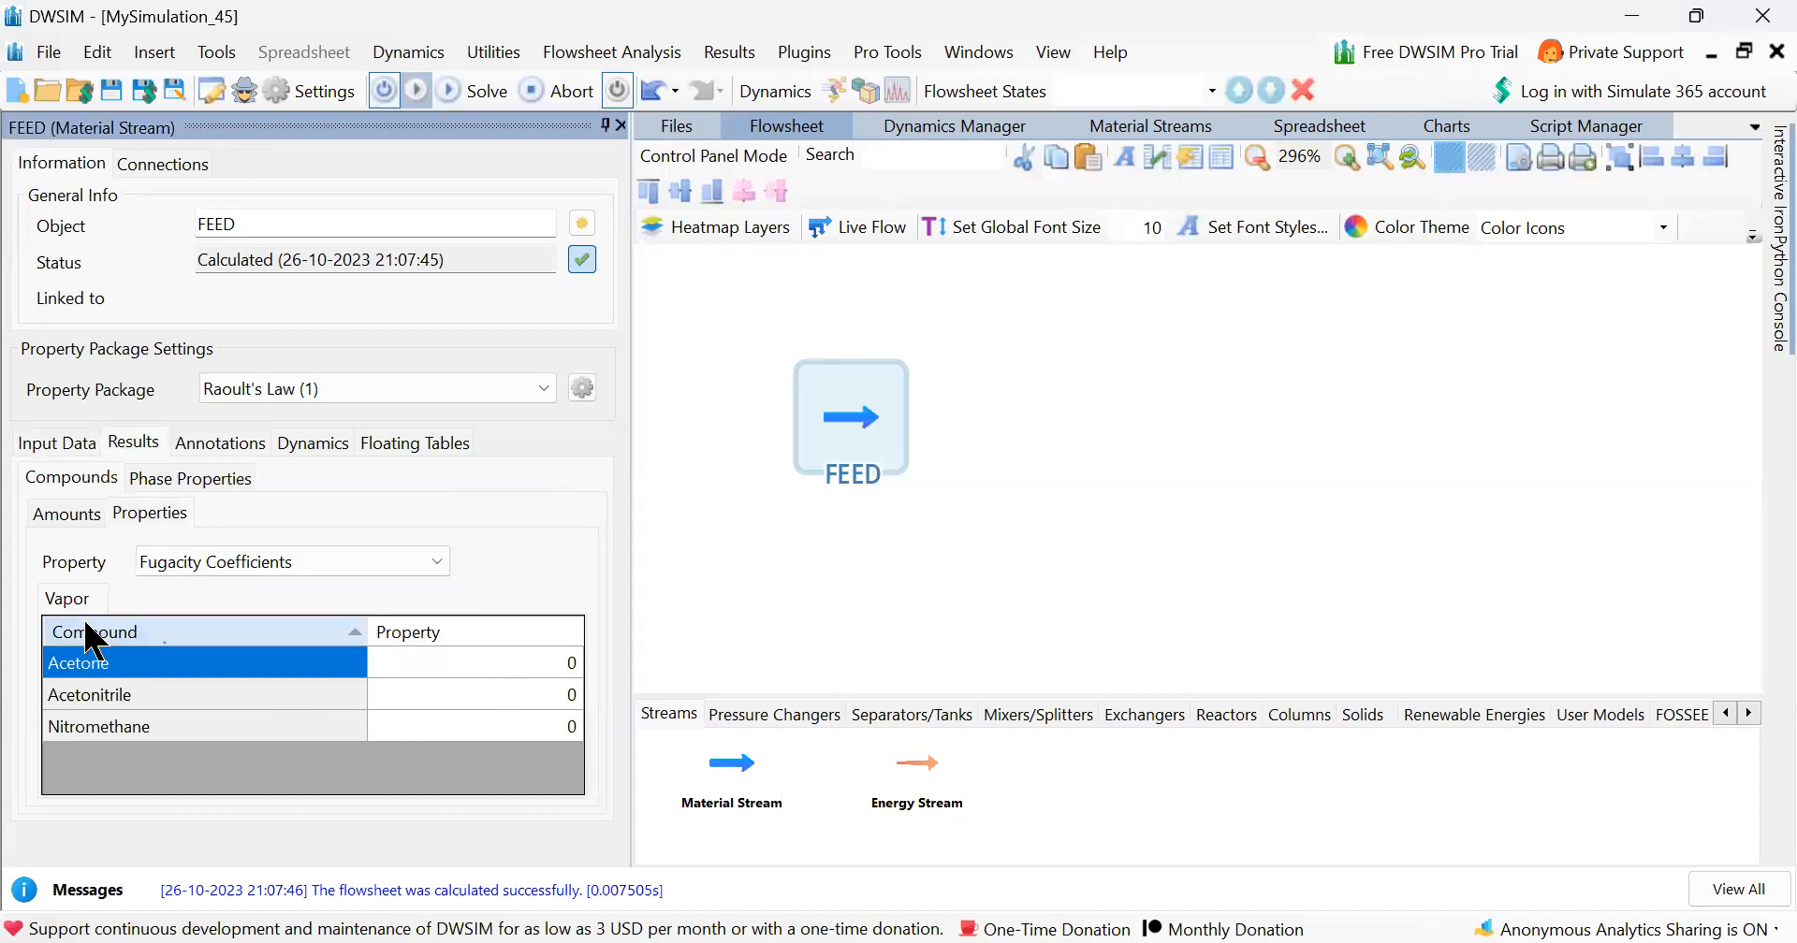
pyautogui.click(57, 517)
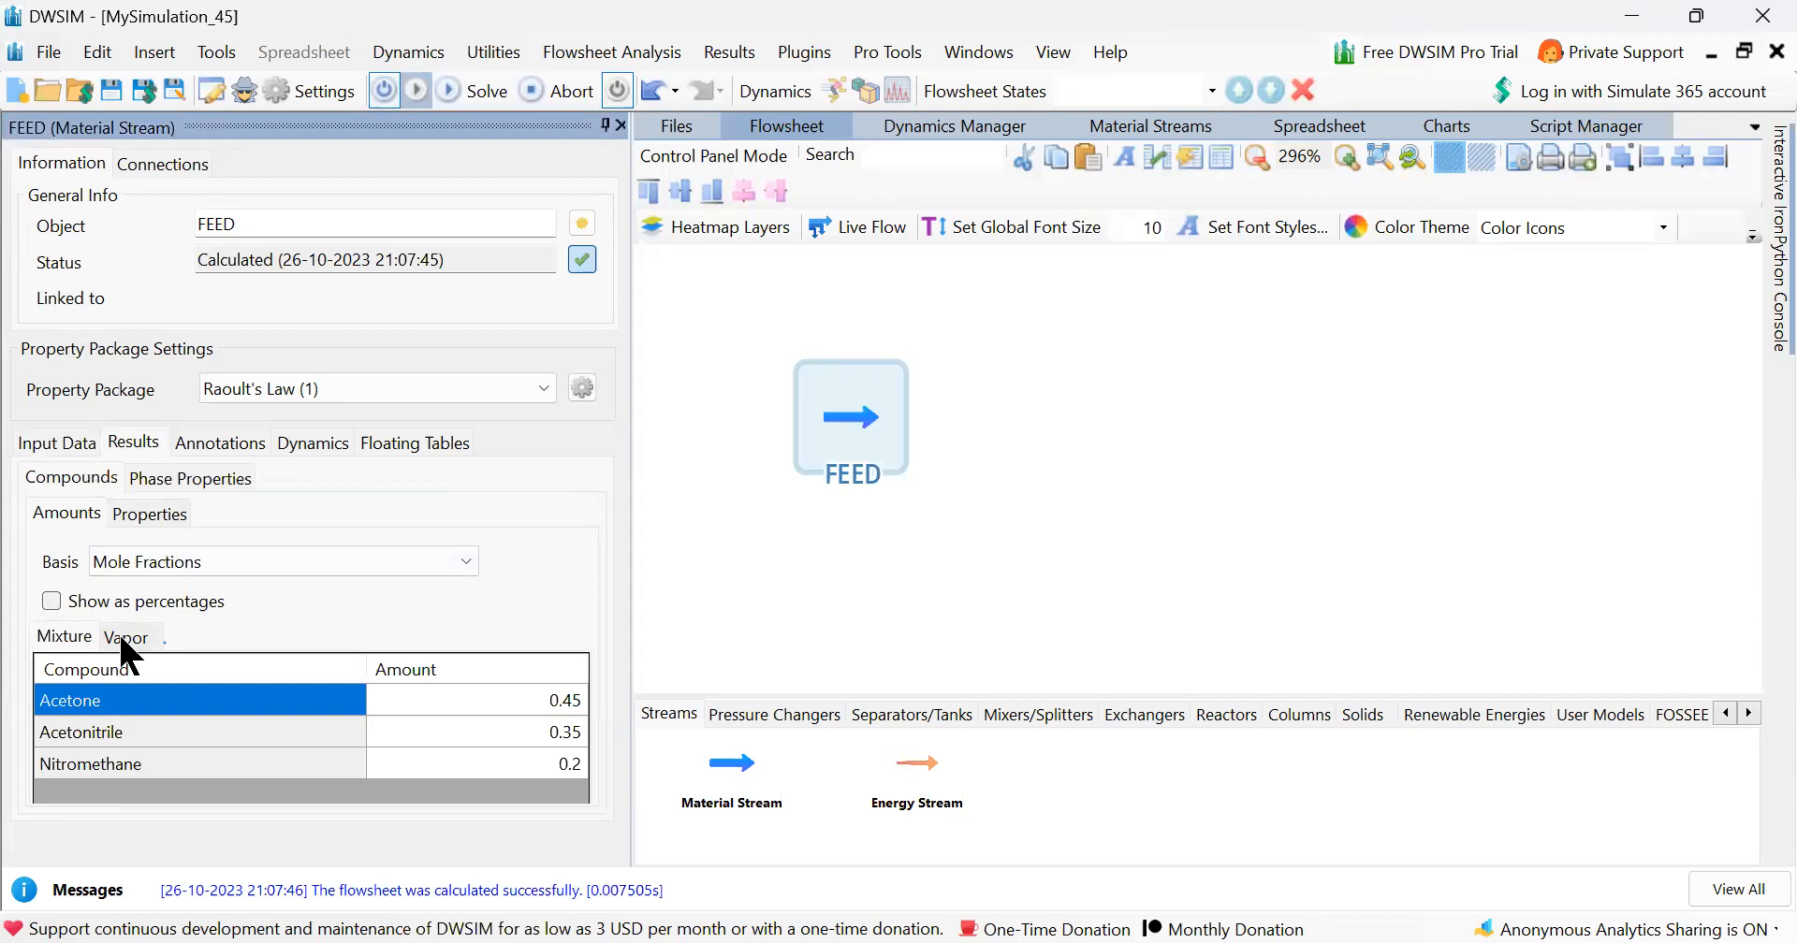
# Recalculate the flowsheet and set the FEED stream's vapor phase mole fraction to 0 in its stream conditions.
pyautogui.click(45, 440)
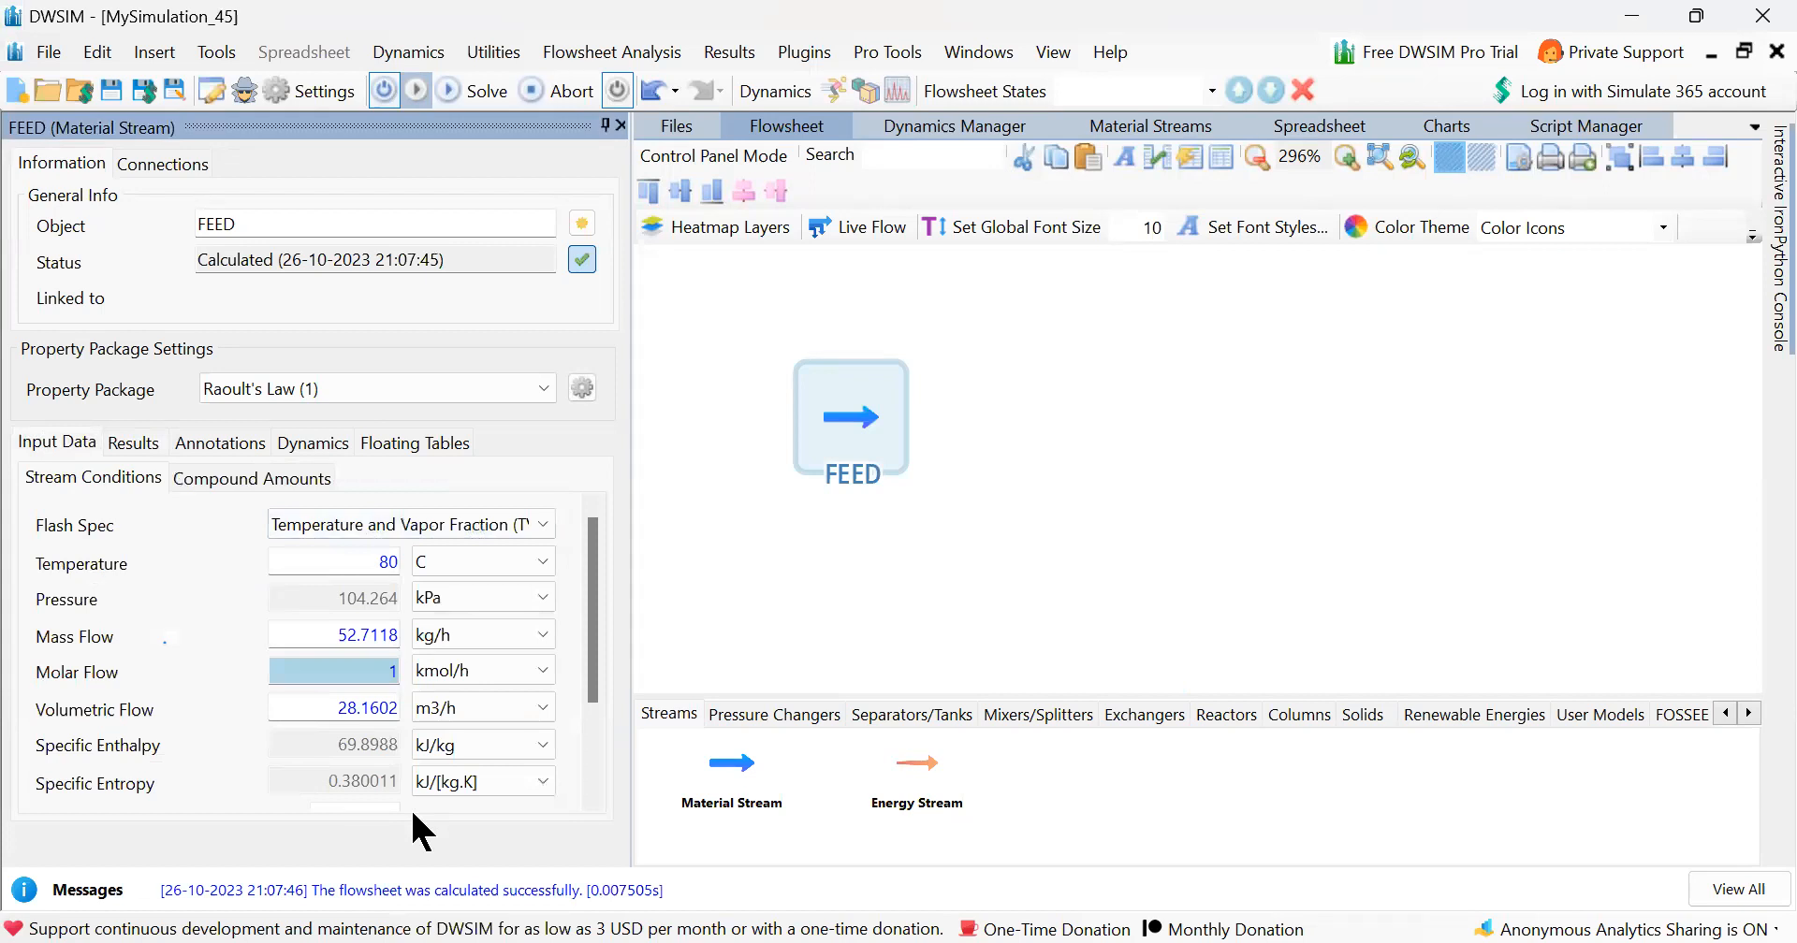
pyautogui.press('F5')
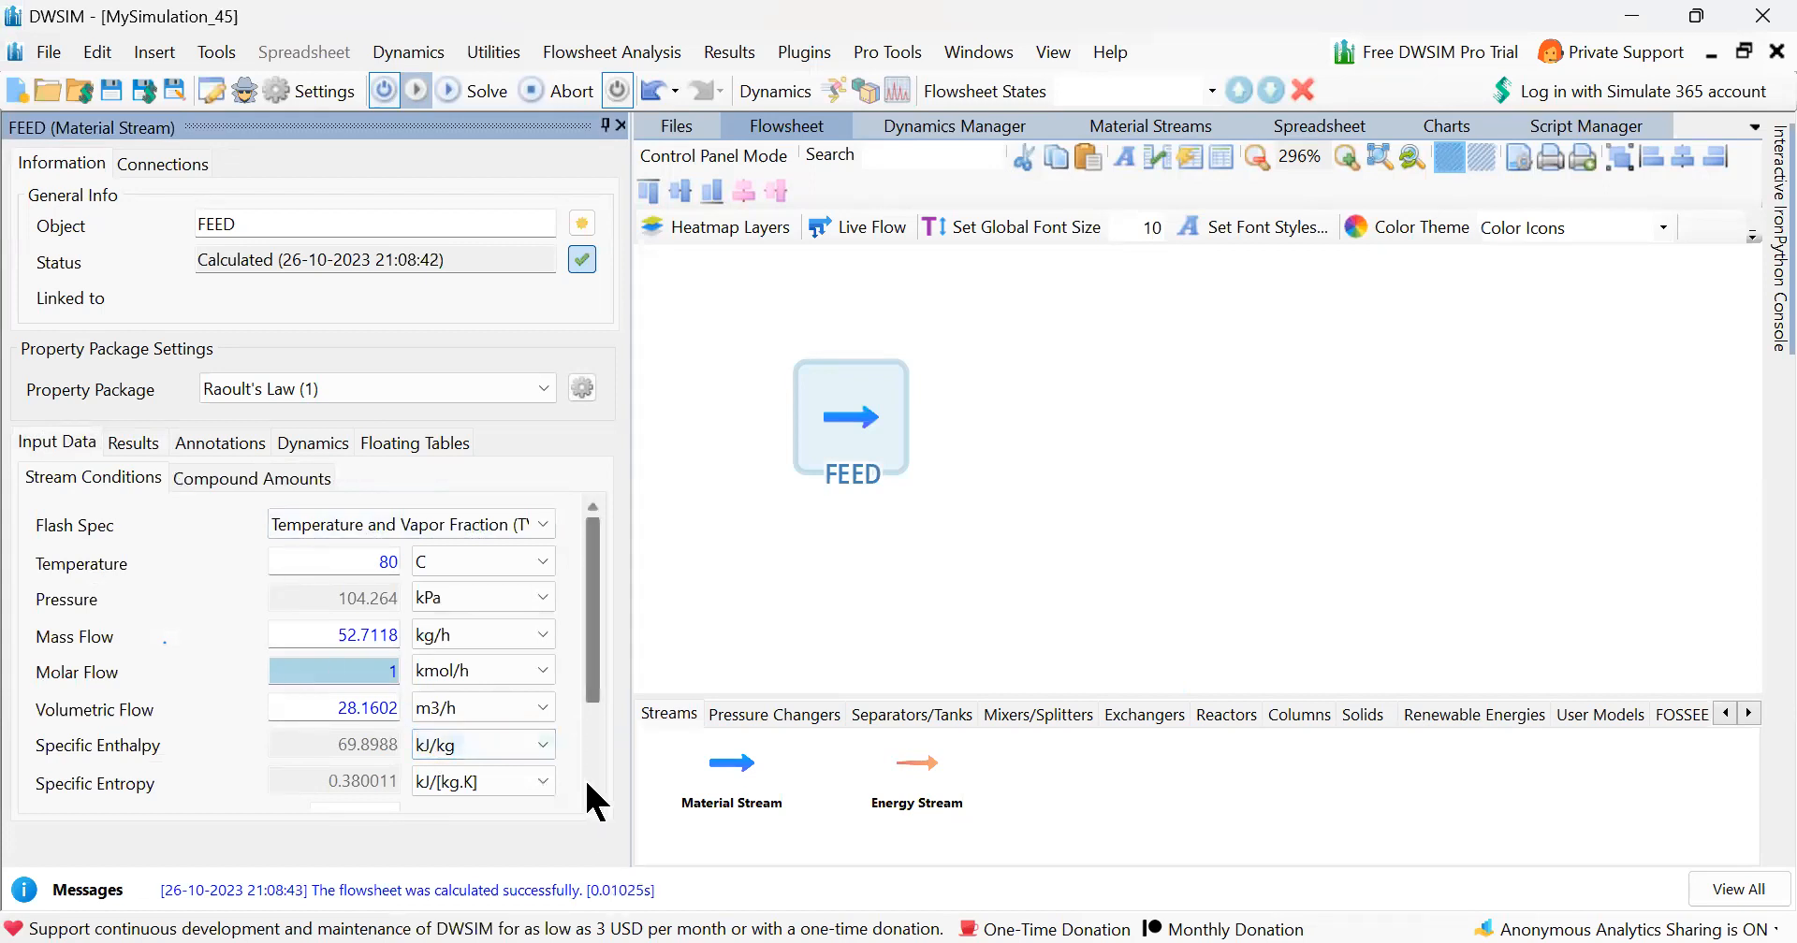
pyautogui.scroll(-3, 585, 782)
pyautogui.click(371, 667)
pyautogui.press('BackSpace')
pyautogui.write('0')
pyautogui.press('Return')
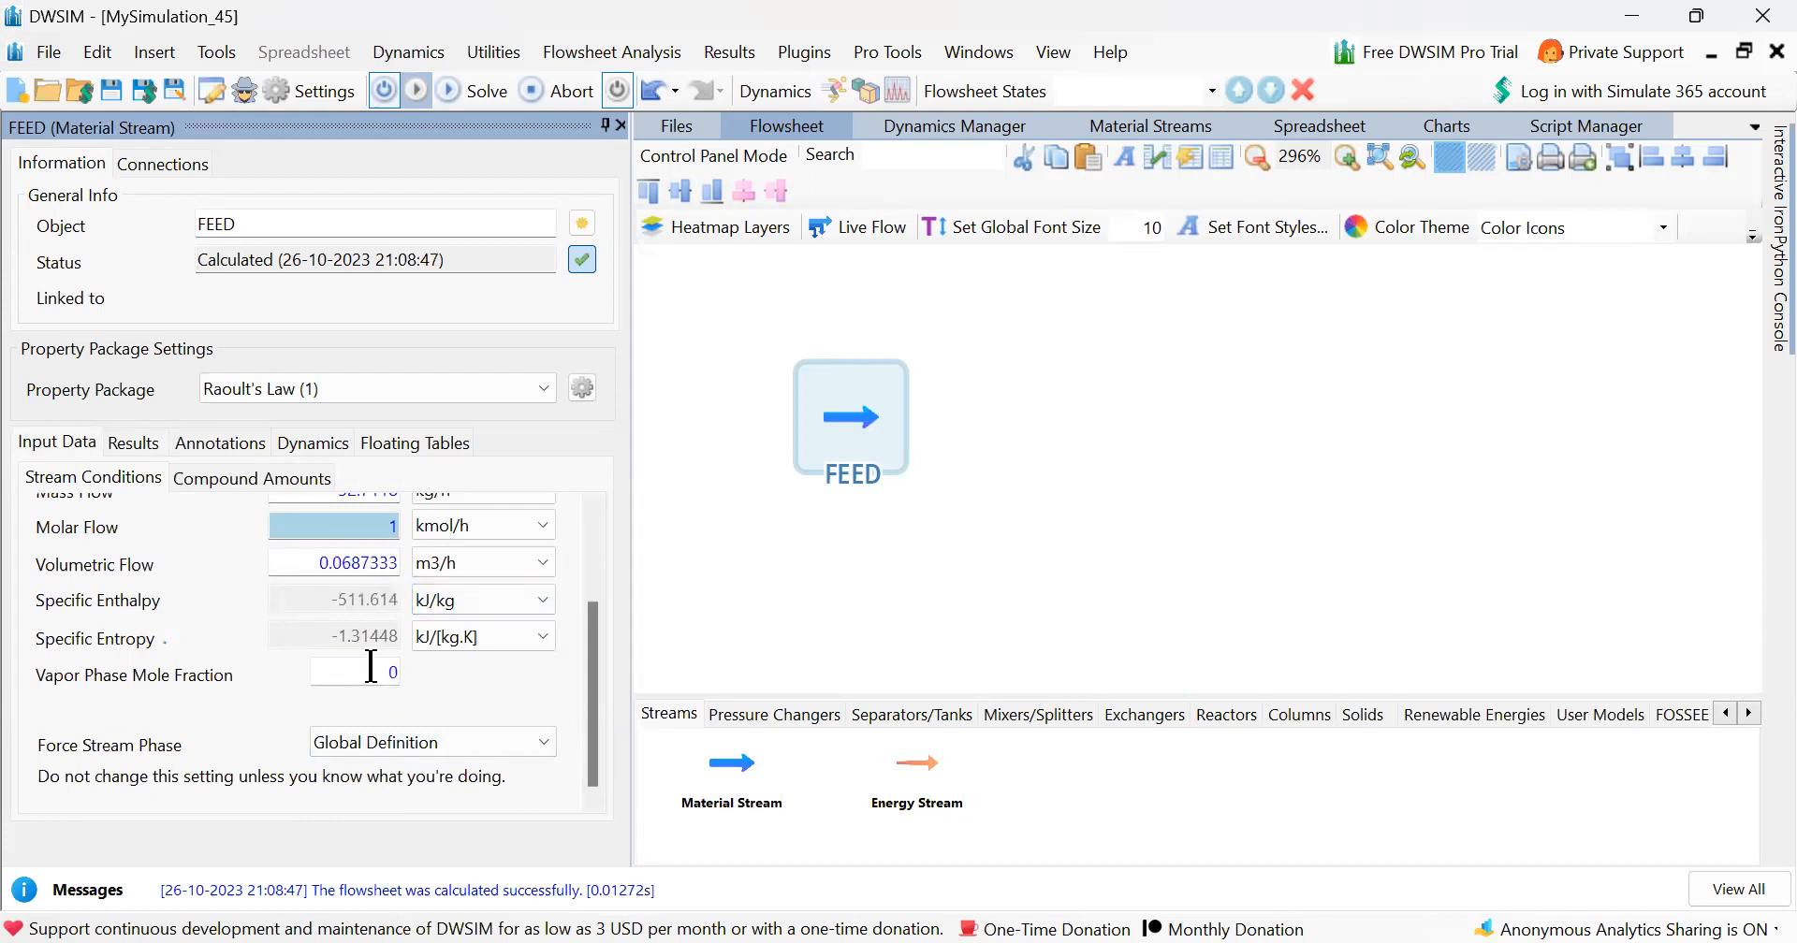
# Compare the compound amounts and the mixture phase properties in the FEED stream's results.
pyautogui.moveTo(385, 636)
pyautogui.click(131, 445)
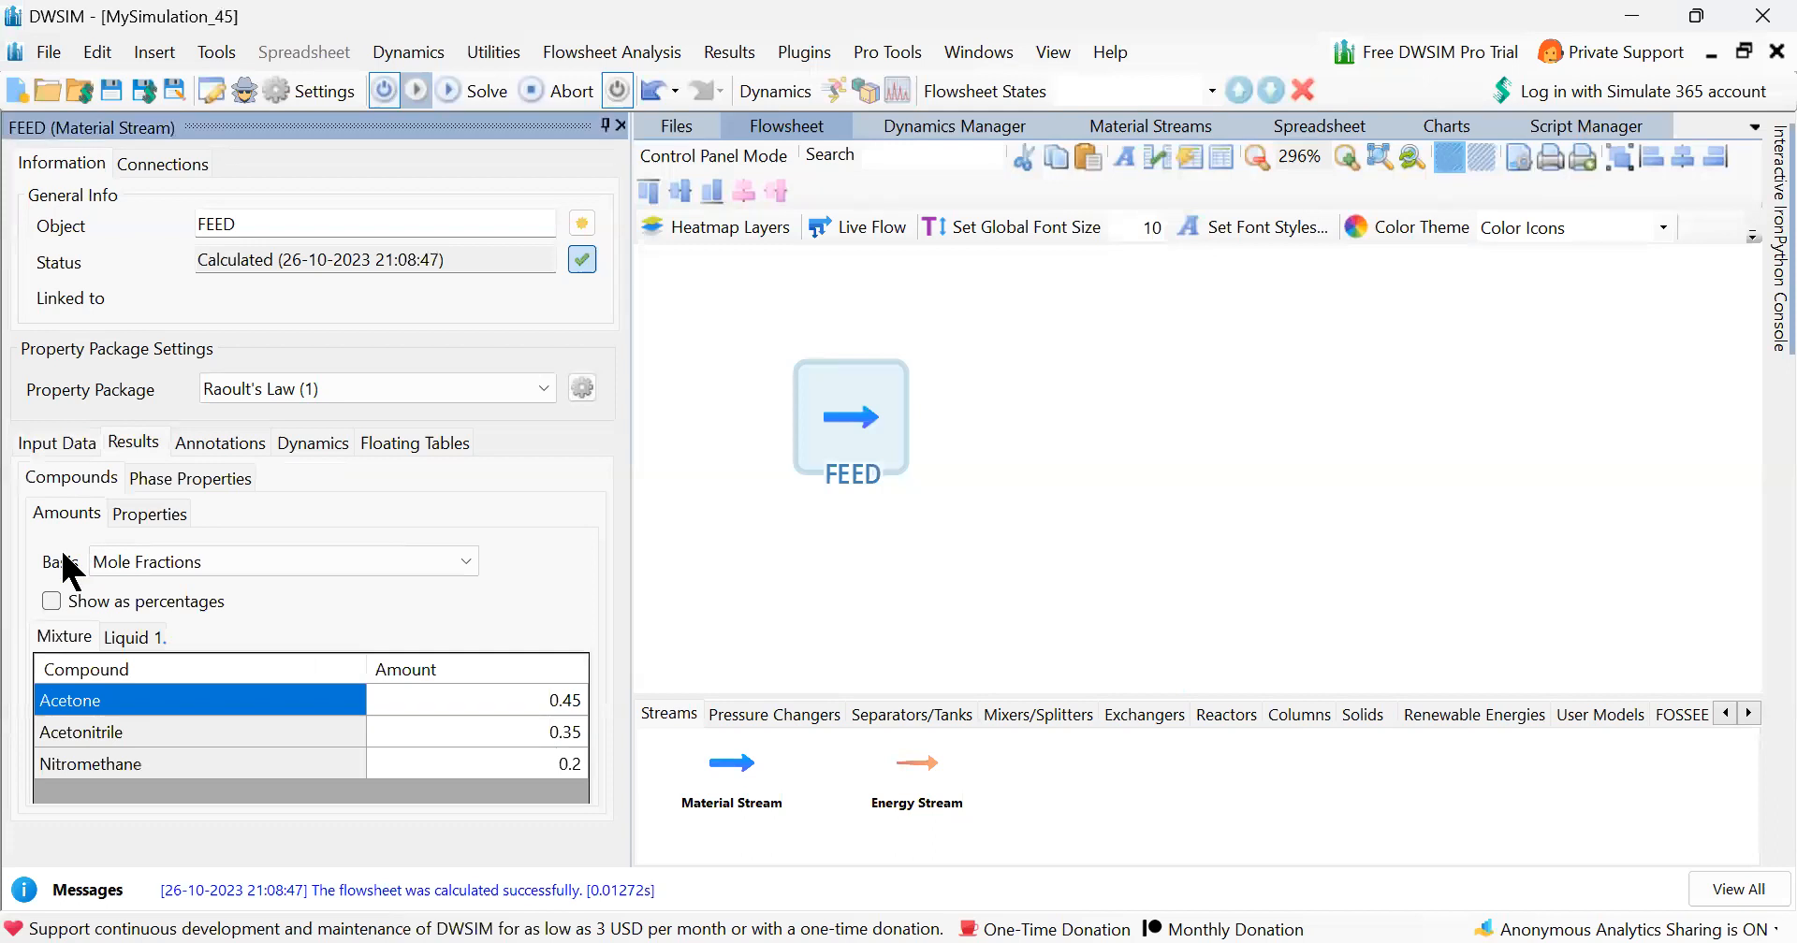
pyautogui.click(152, 482)
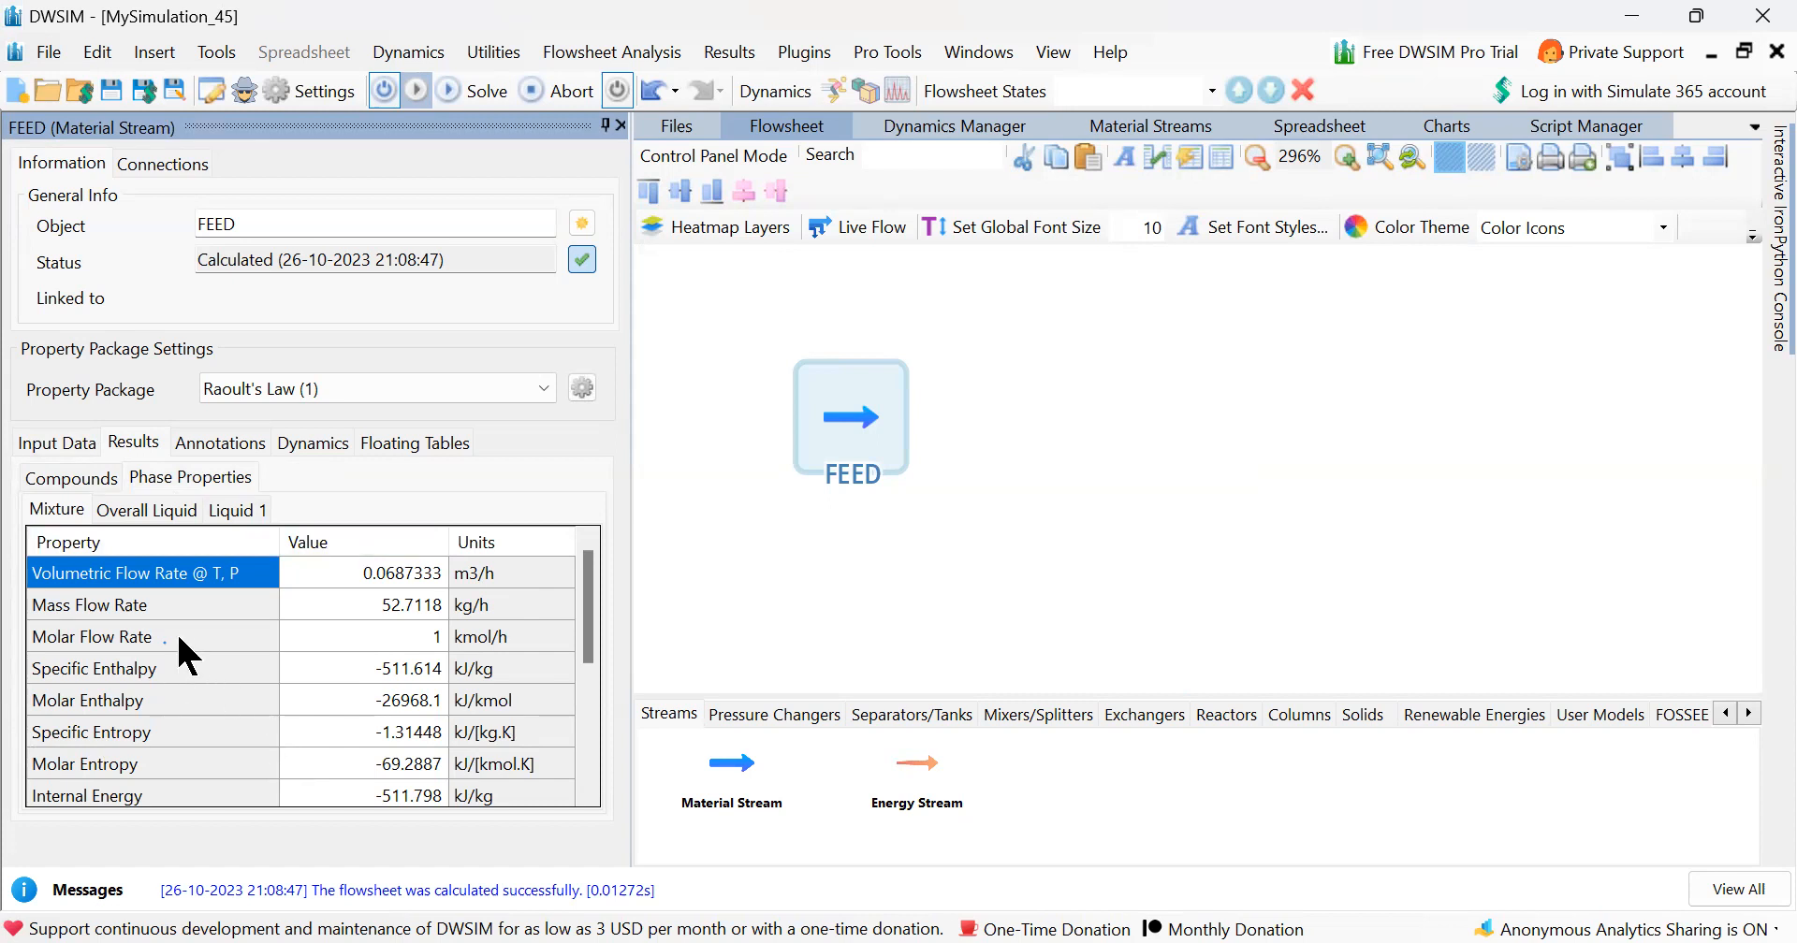
pyautogui.click(58, 476)
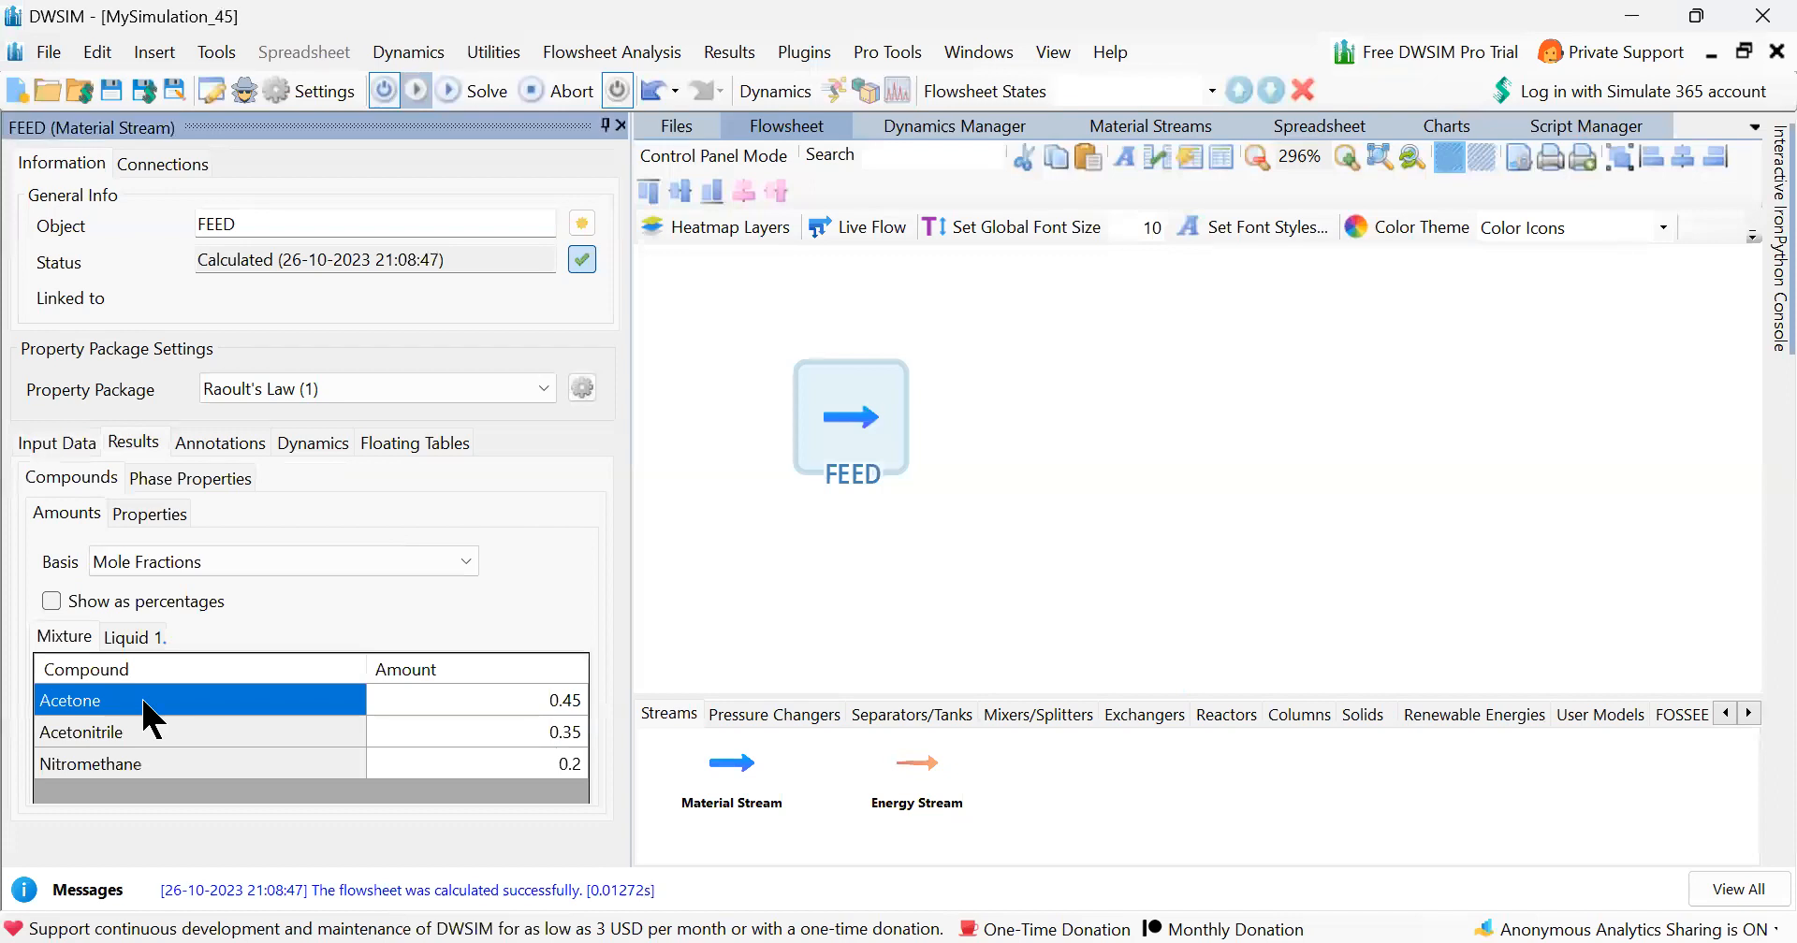
pyautogui.click(192, 479)
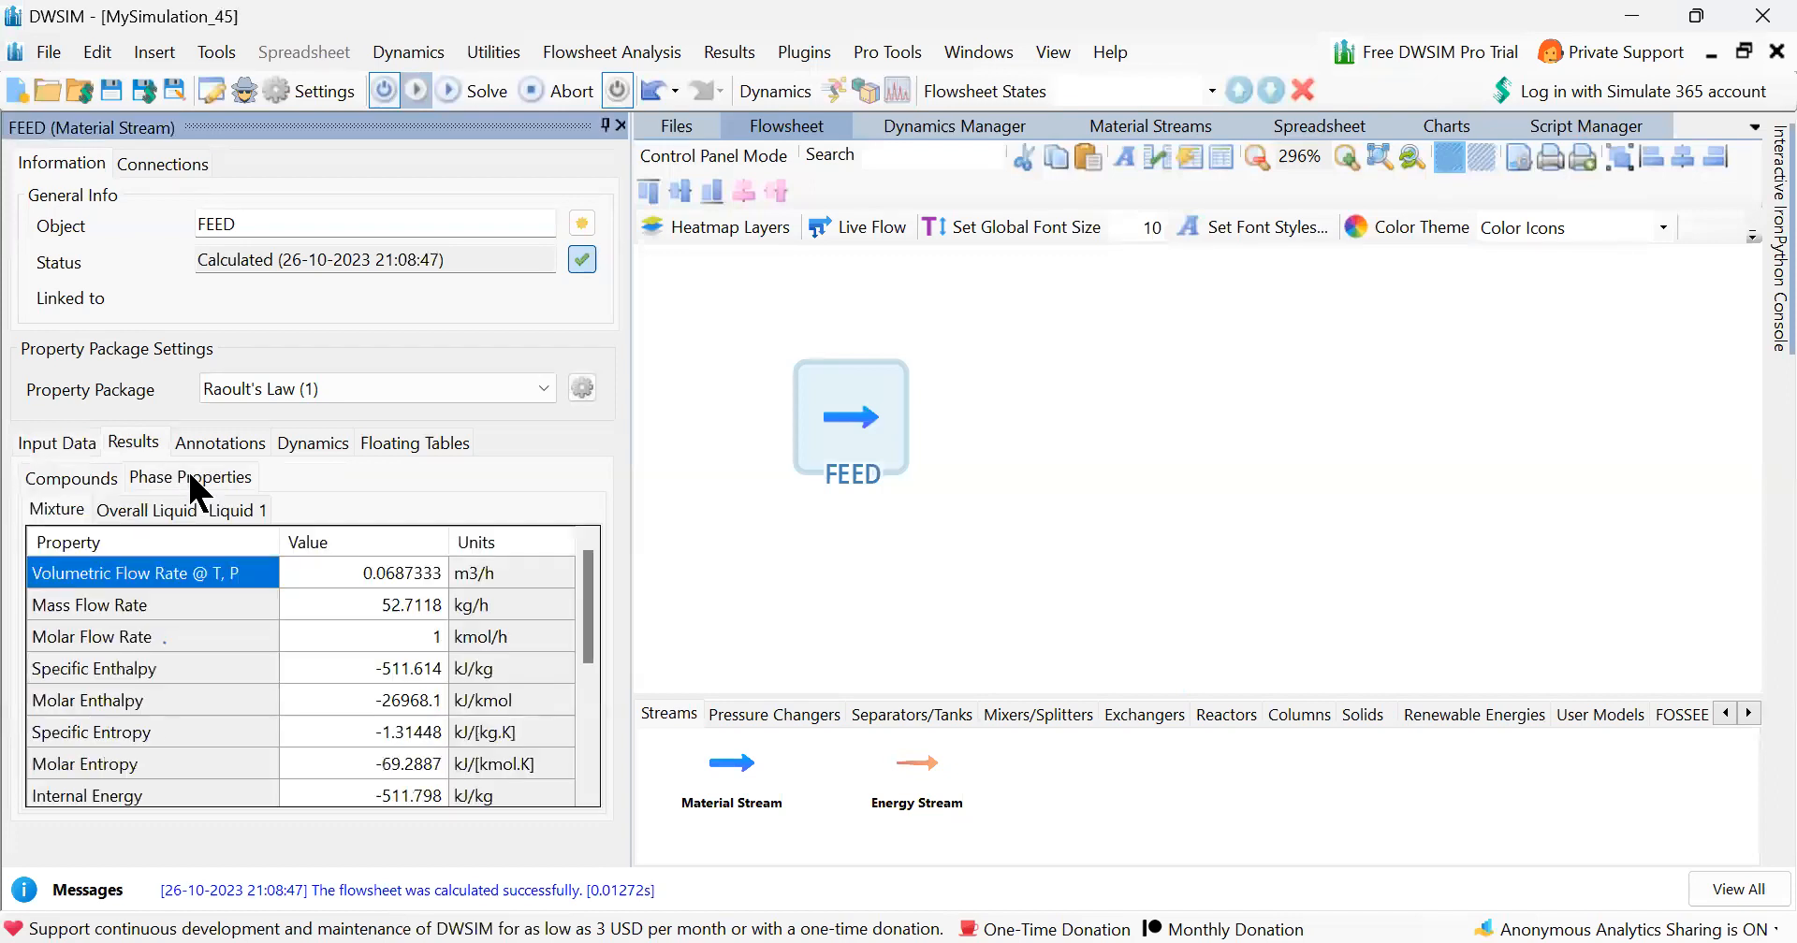
pyautogui.click(68, 479)
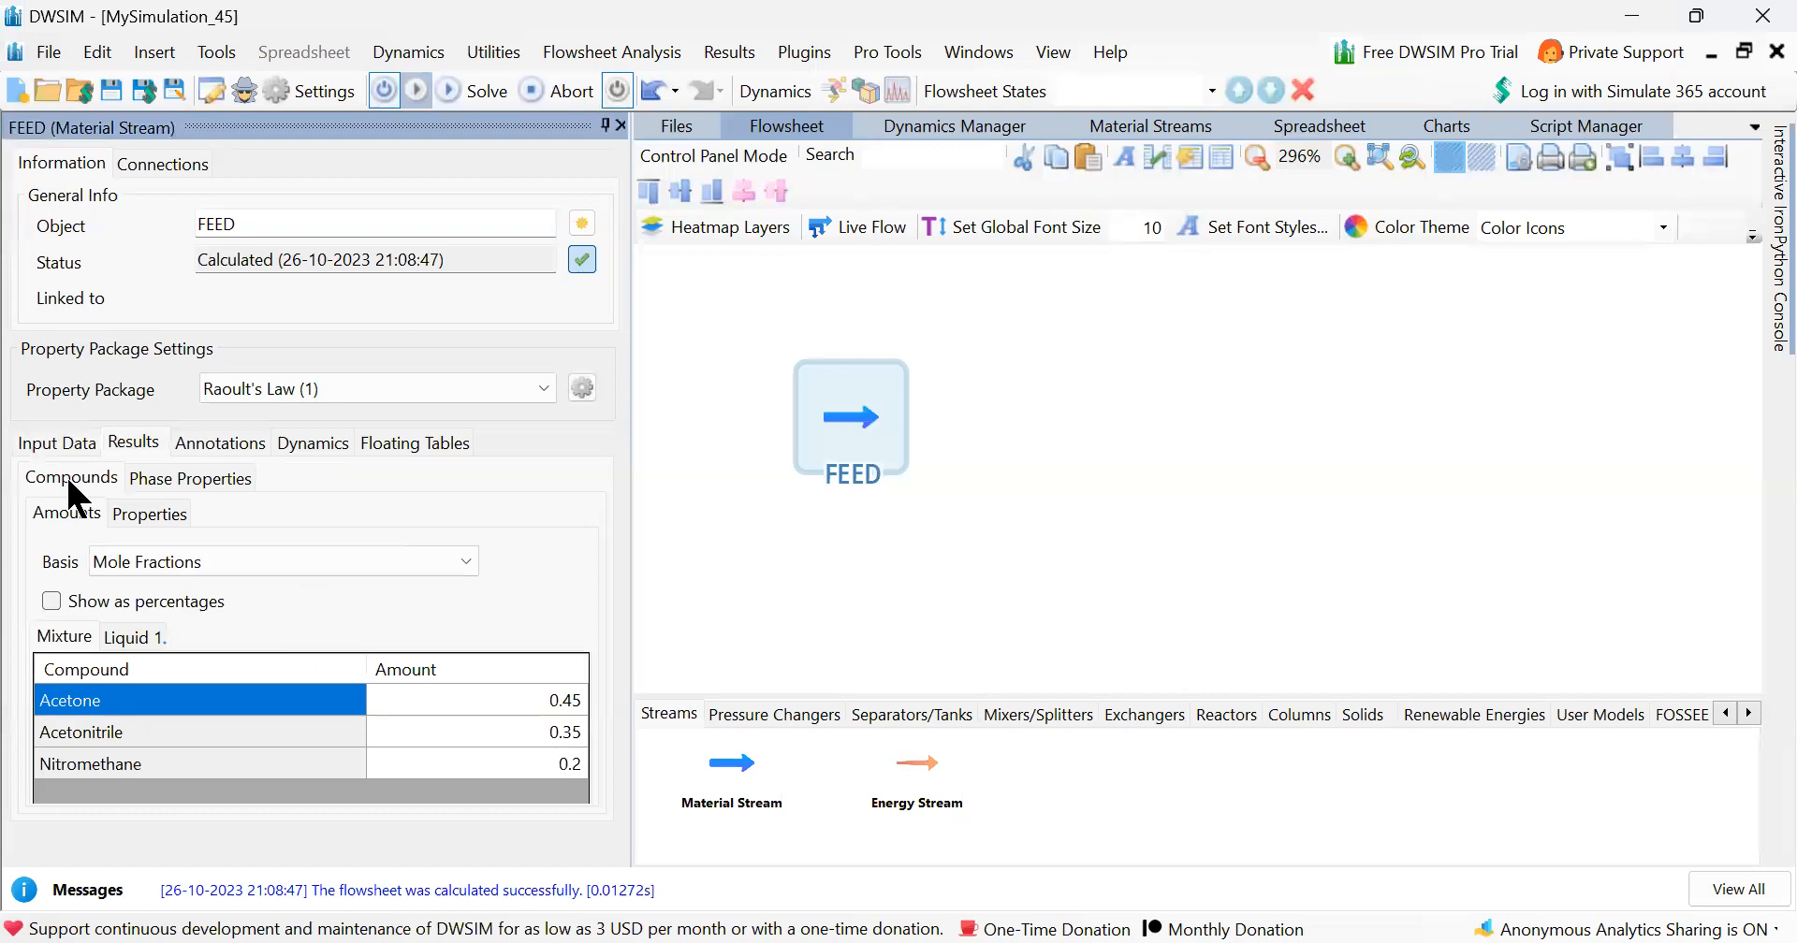